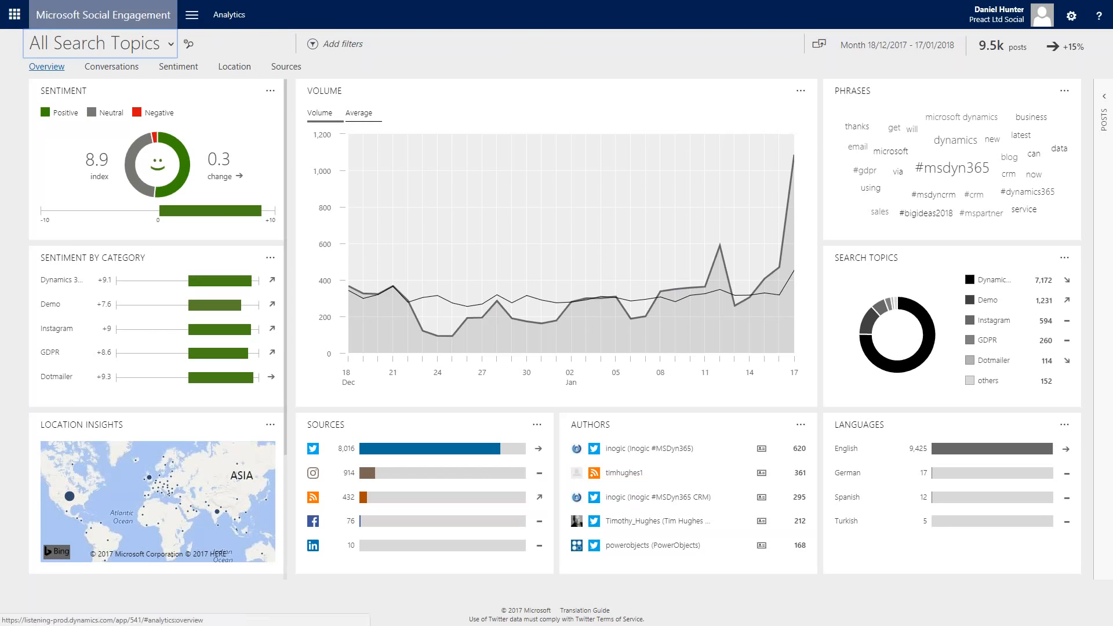
Go to Search Setup and start a new search topic in the Demo category
left_click(192, 15)
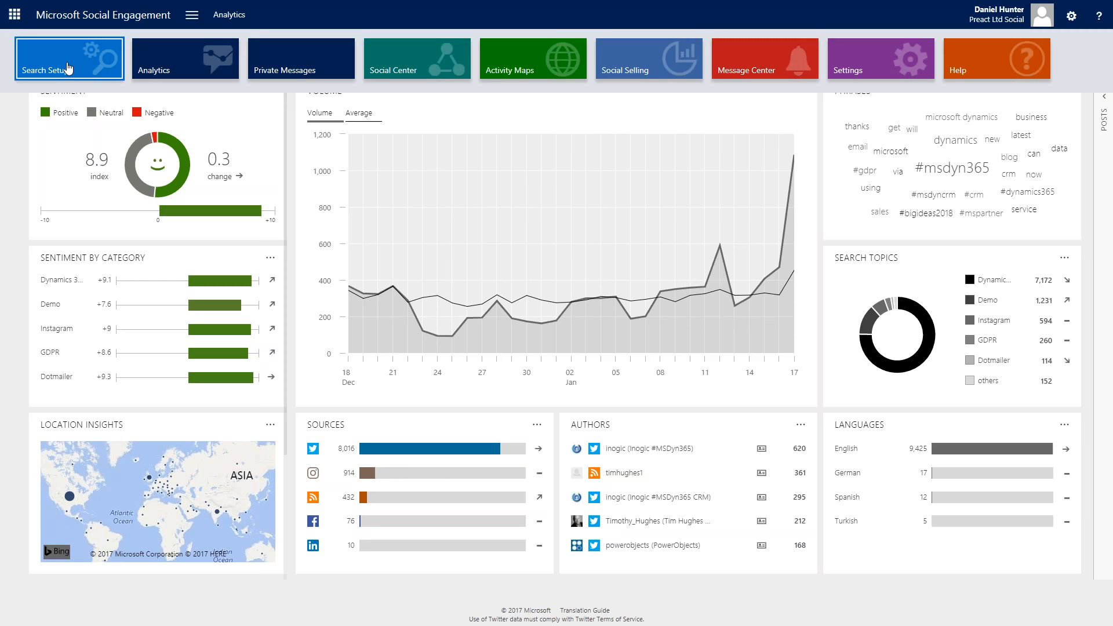
left_click(69, 68)
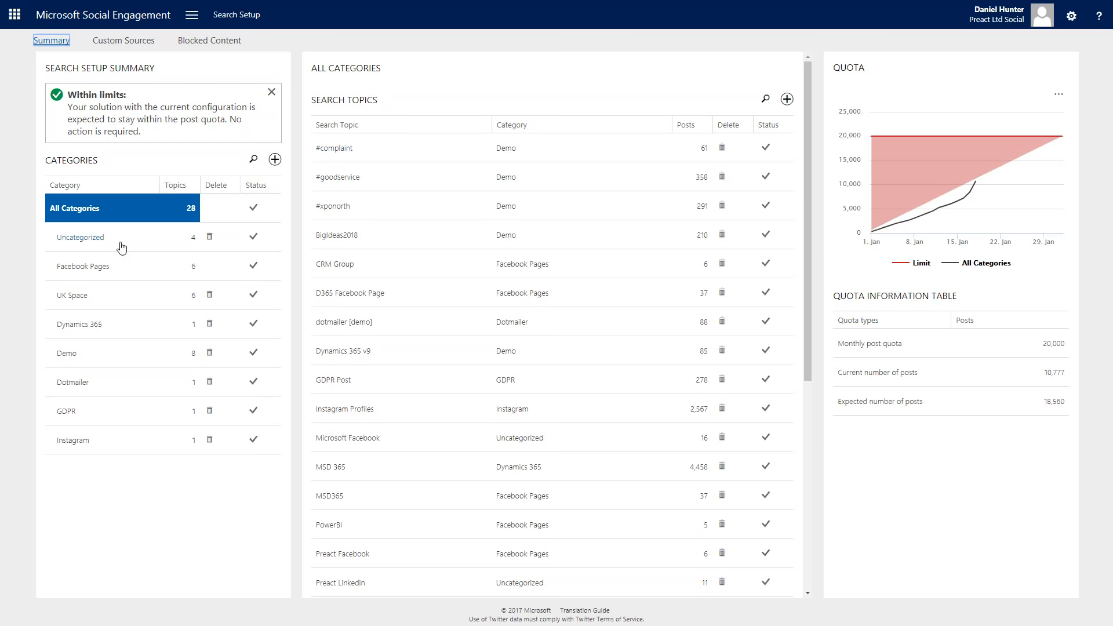
left_click(96, 352)
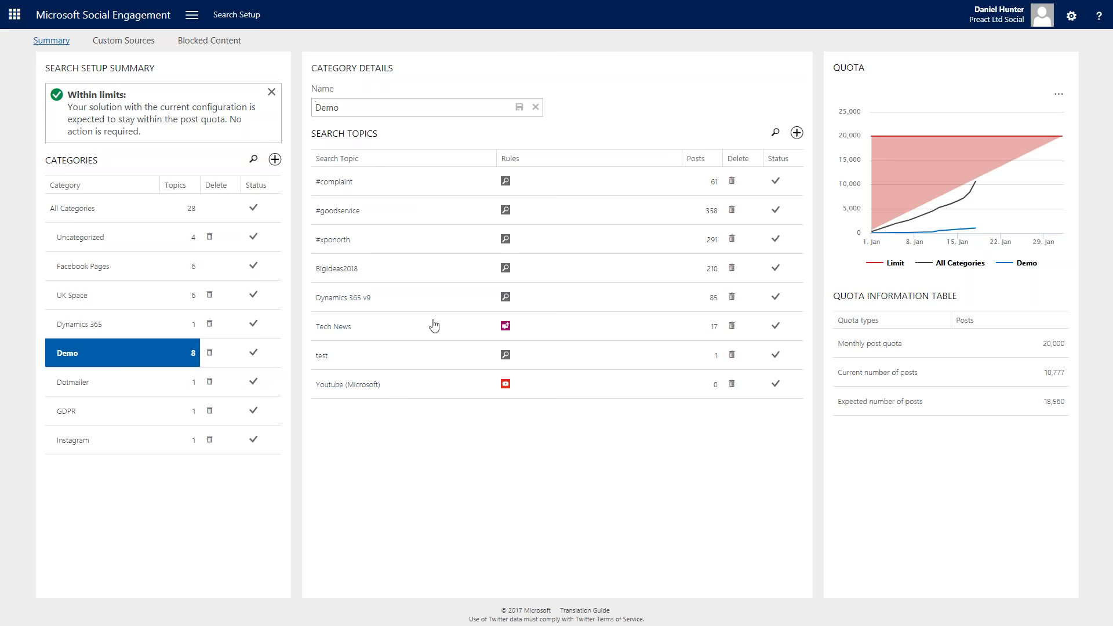
left_click(796, 134)
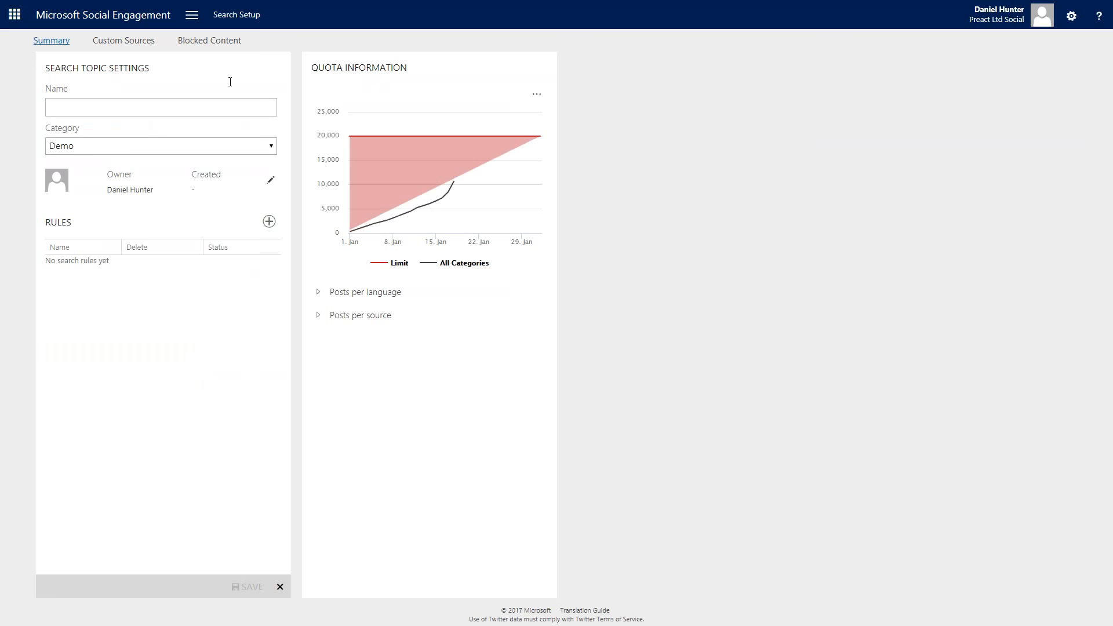
Name the new search topic test2
type("est")
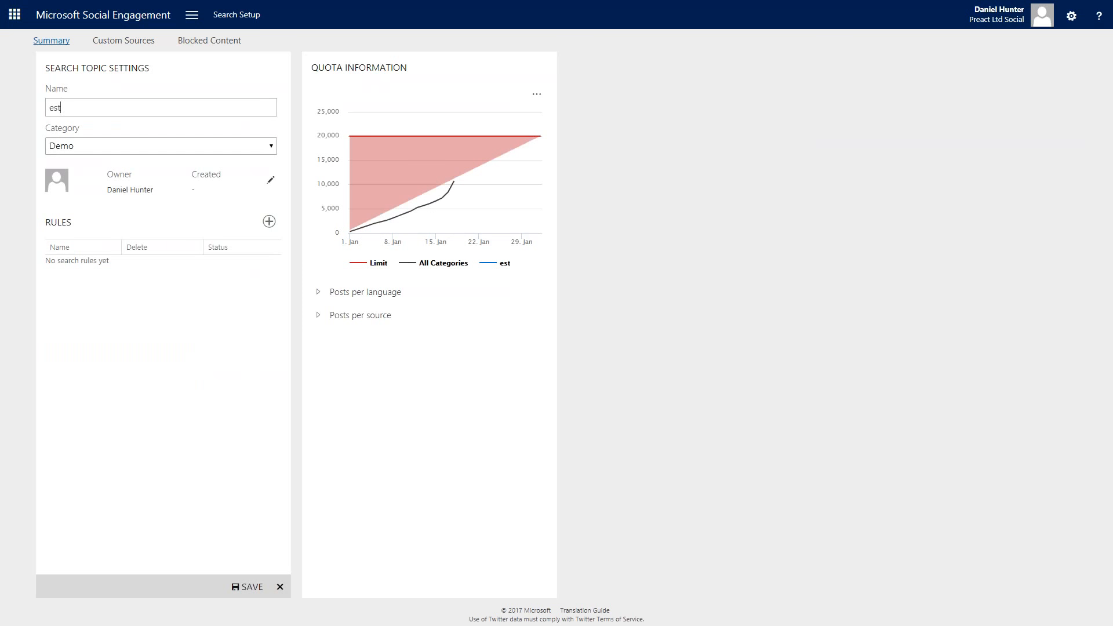
type("t")
key("BackSpace")
key("Home")
type("t")
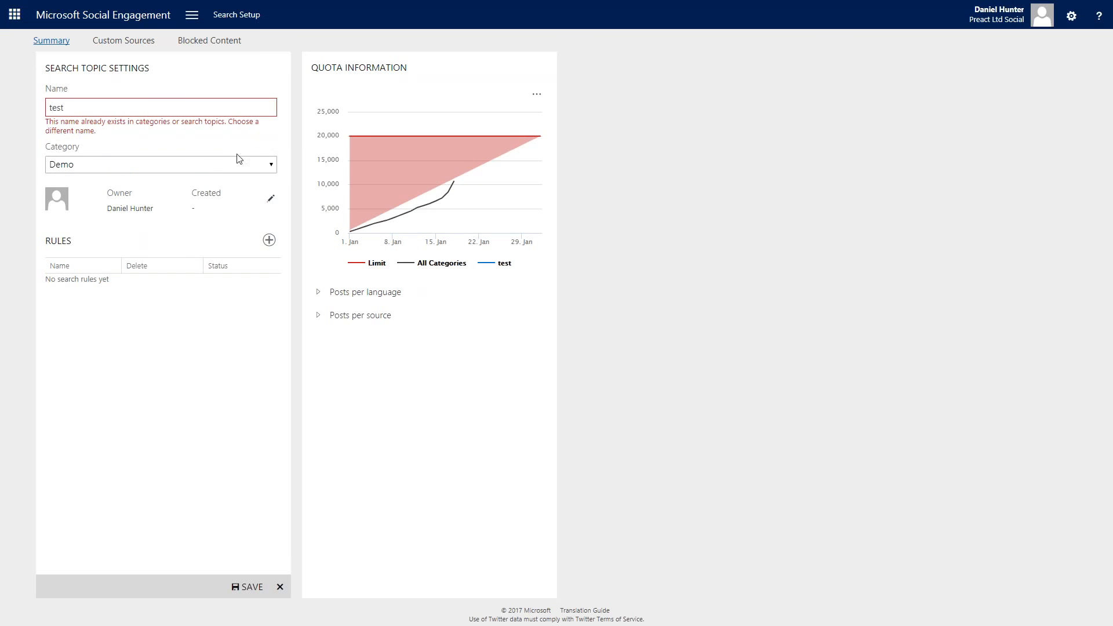
left_click(167, 111)
type("2")
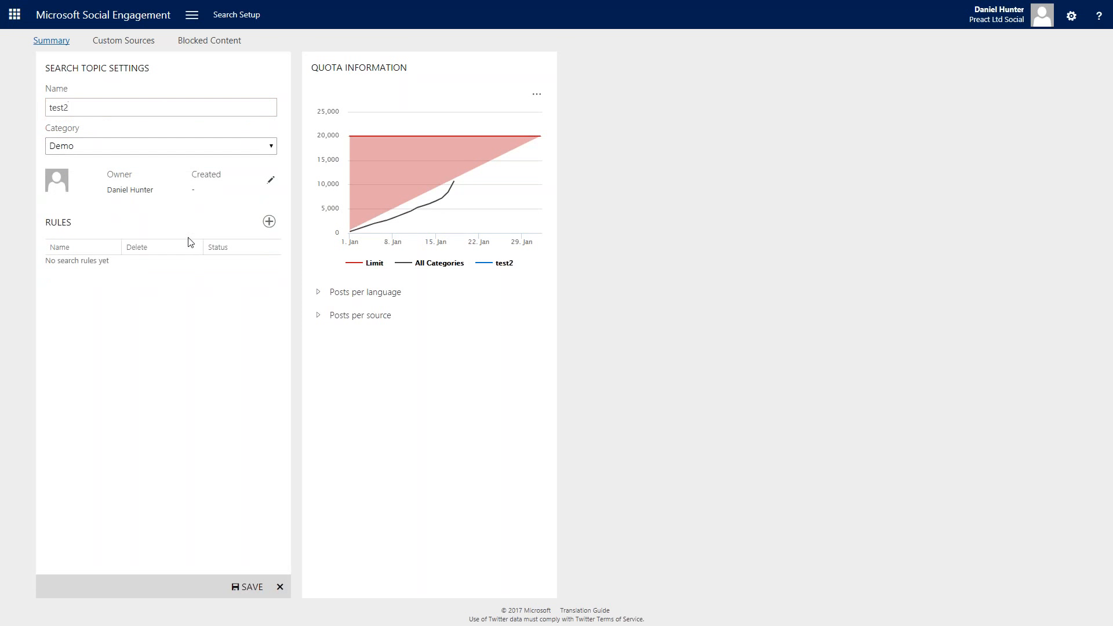
left_click(269, 224)
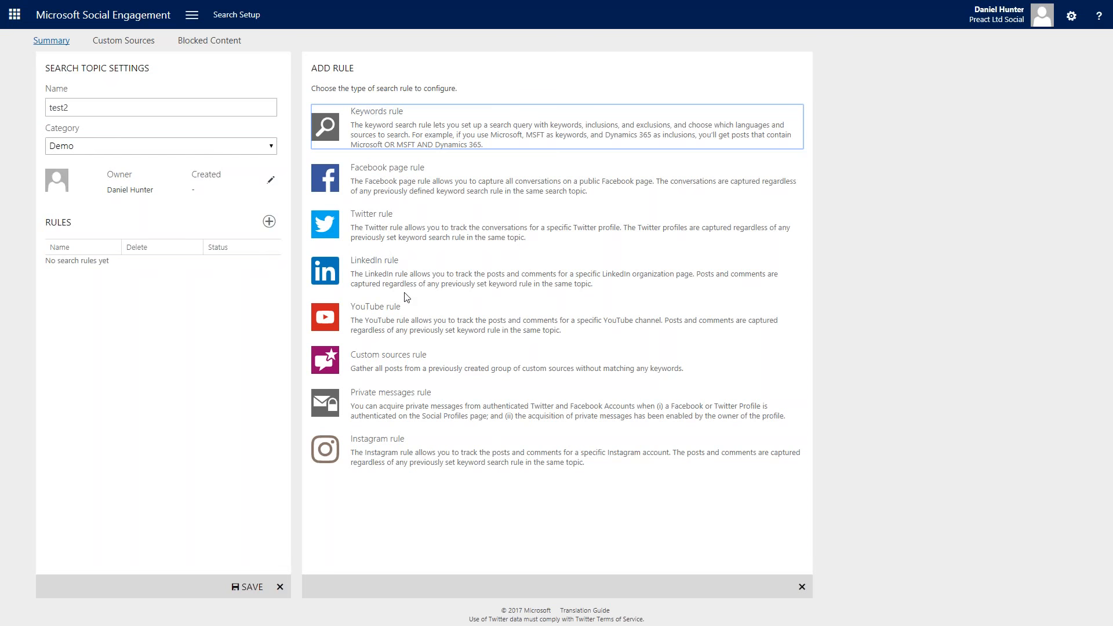
left_click(416, 176)
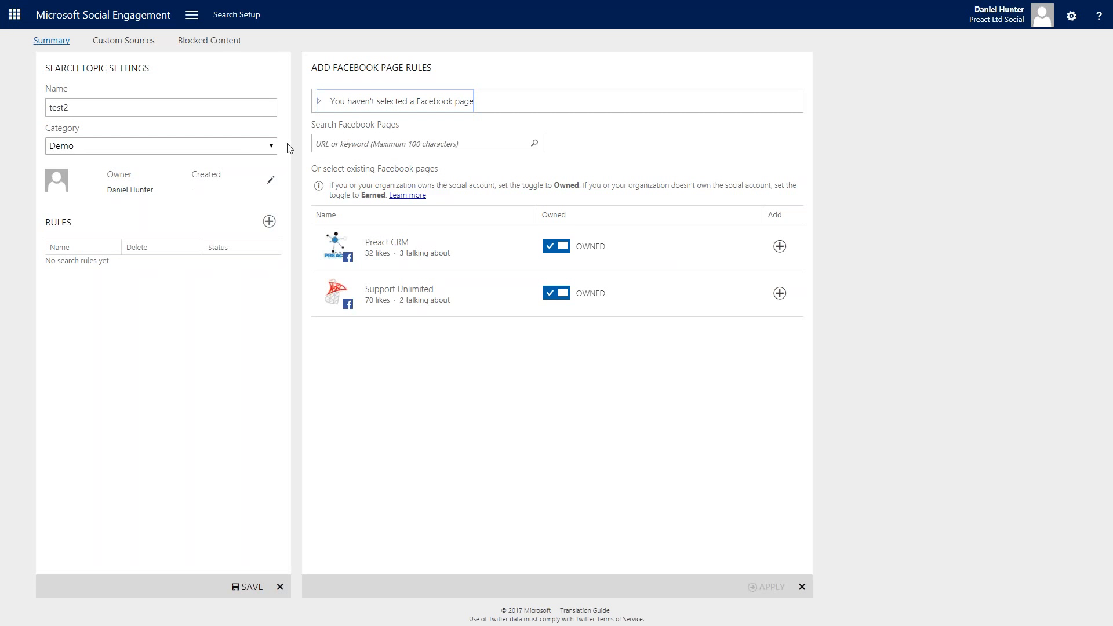
left_click(802, 588)
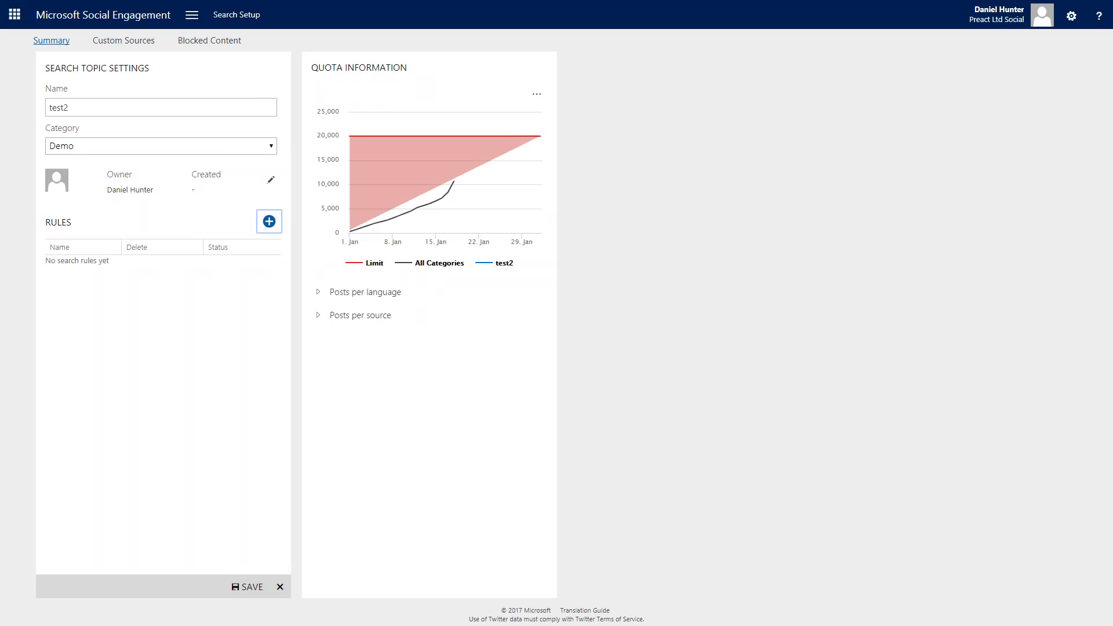
Add a keywords rule to the search topic with the keyword #preactsocialengagement
left_click(269, 222)
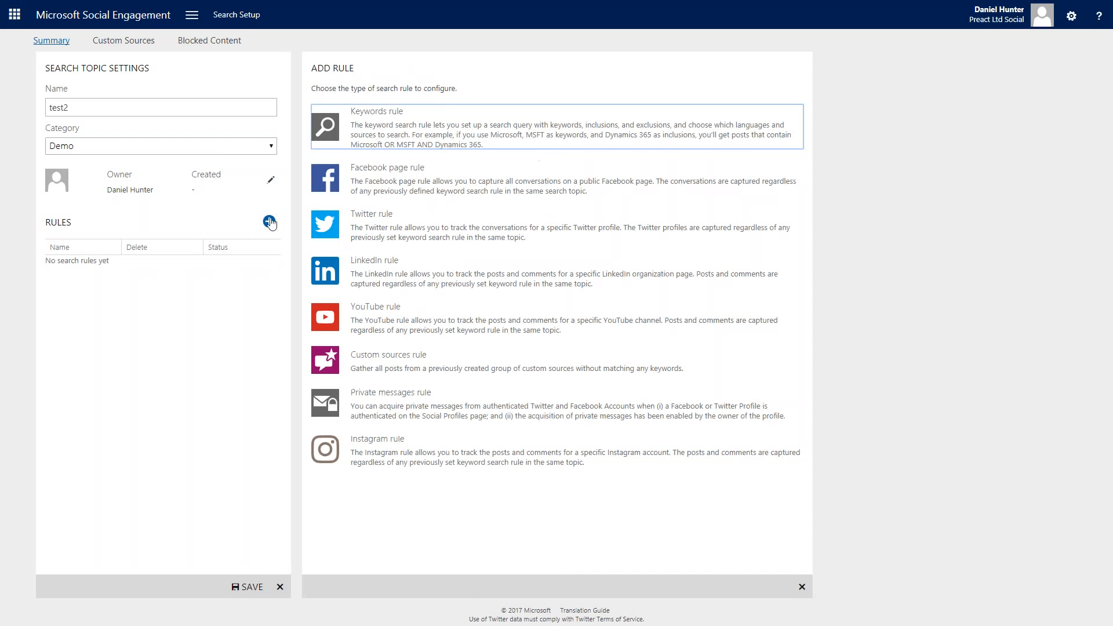
left_click(517, 122)
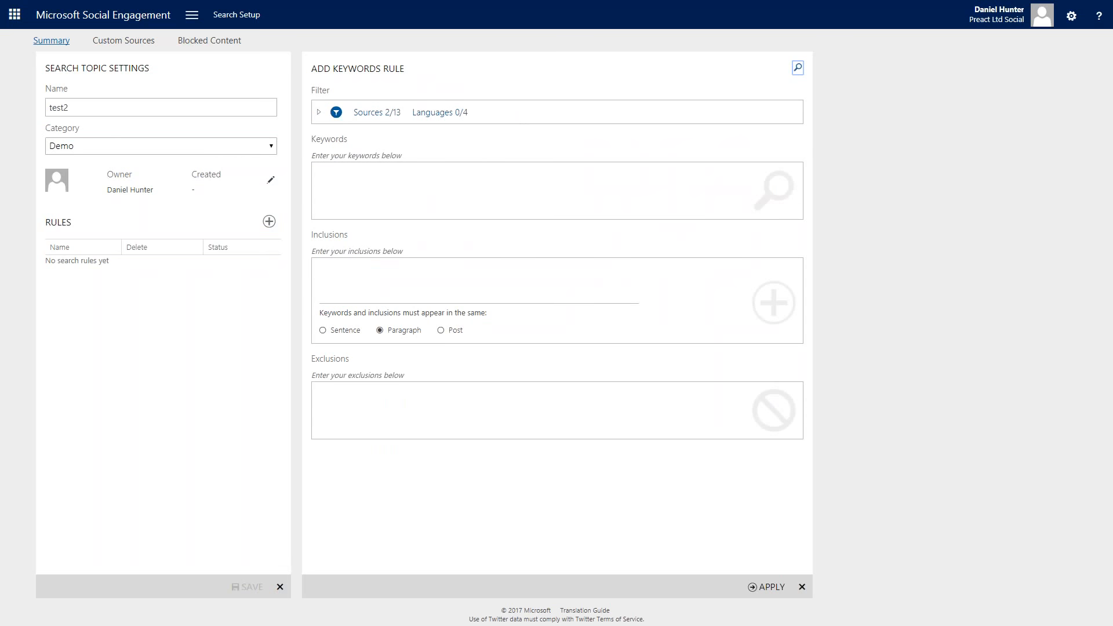
left_click(320, 114)
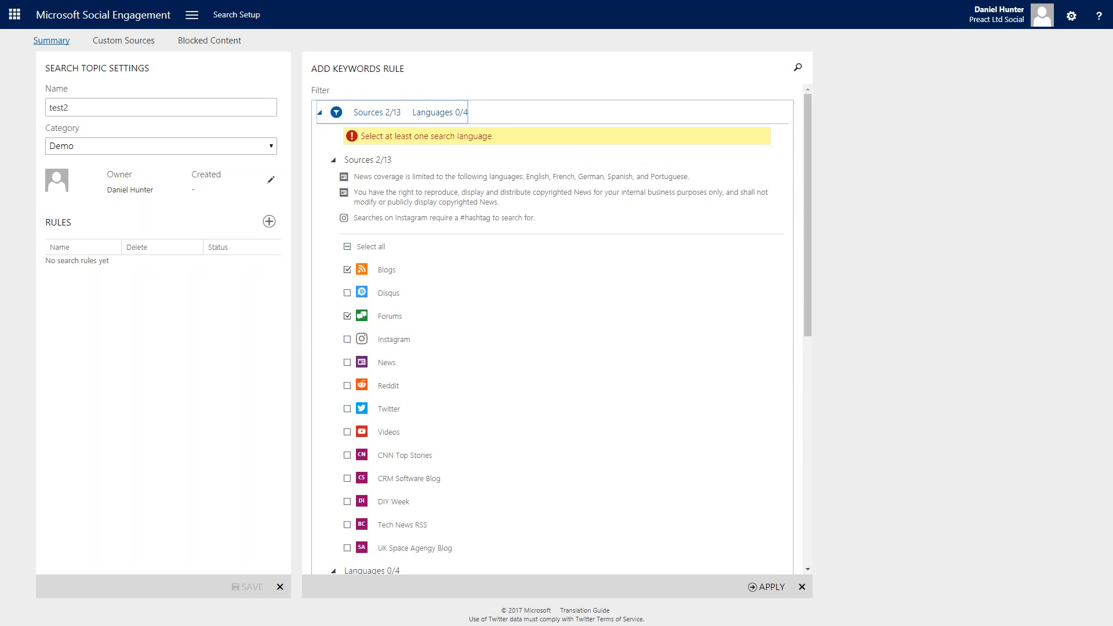
left_click(321, 114)
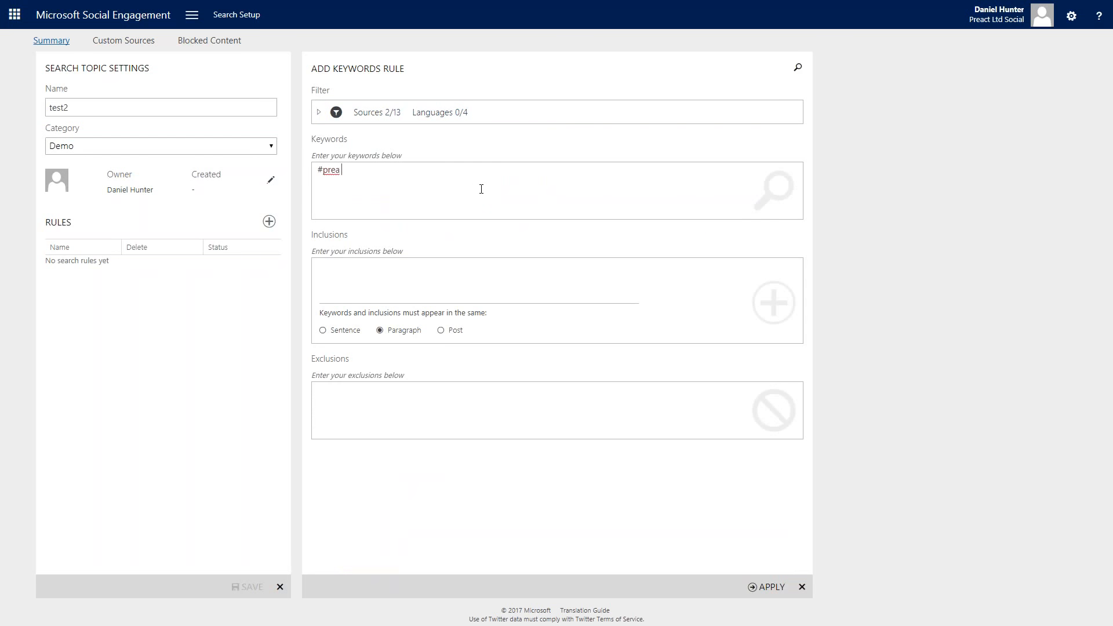
type("tsocil")
type("engagement")
Add Disqus, Instagram, Twitter and Videos to the sources searched by the keywords rule
left_click(319, 112)
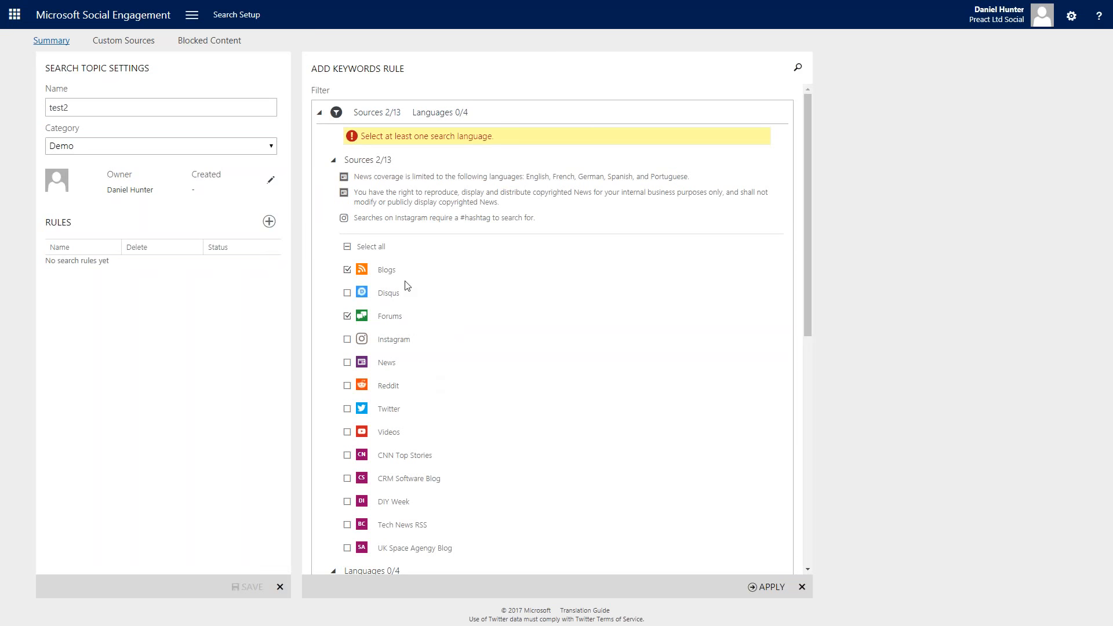
left_click(390, 294)
left_click(397, 340)
left_click(385, 410)
left_click(392, 433)
scroll(507, 418, "down", 2)
scroll(508, 418, "up", 2)
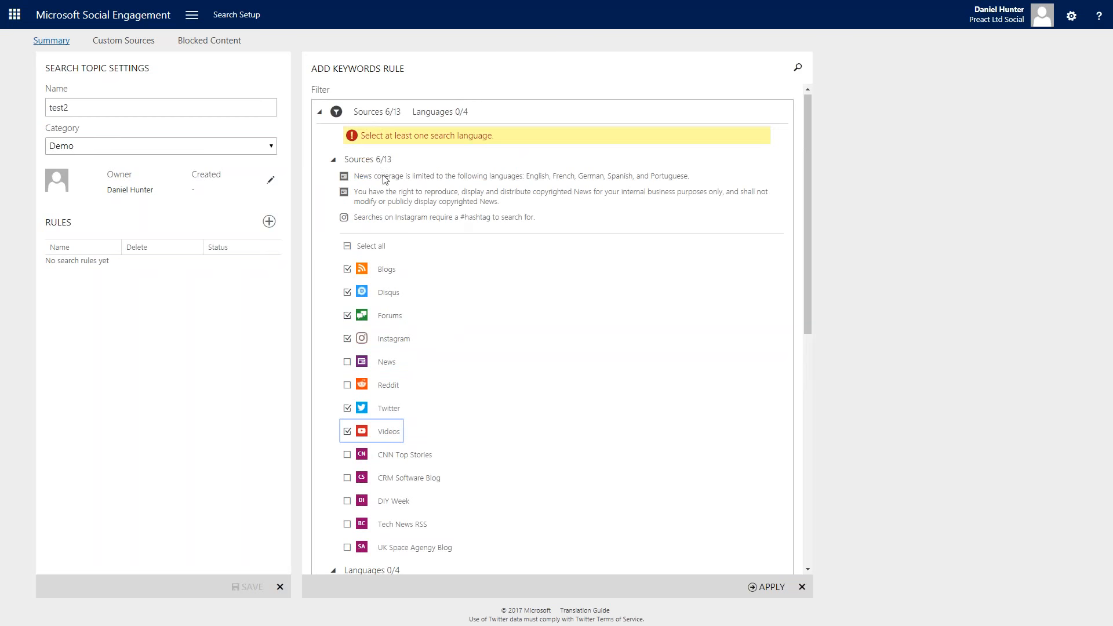
Set English as the rule's search language, and apply the rule and save the search topic
left_click(446, 116)
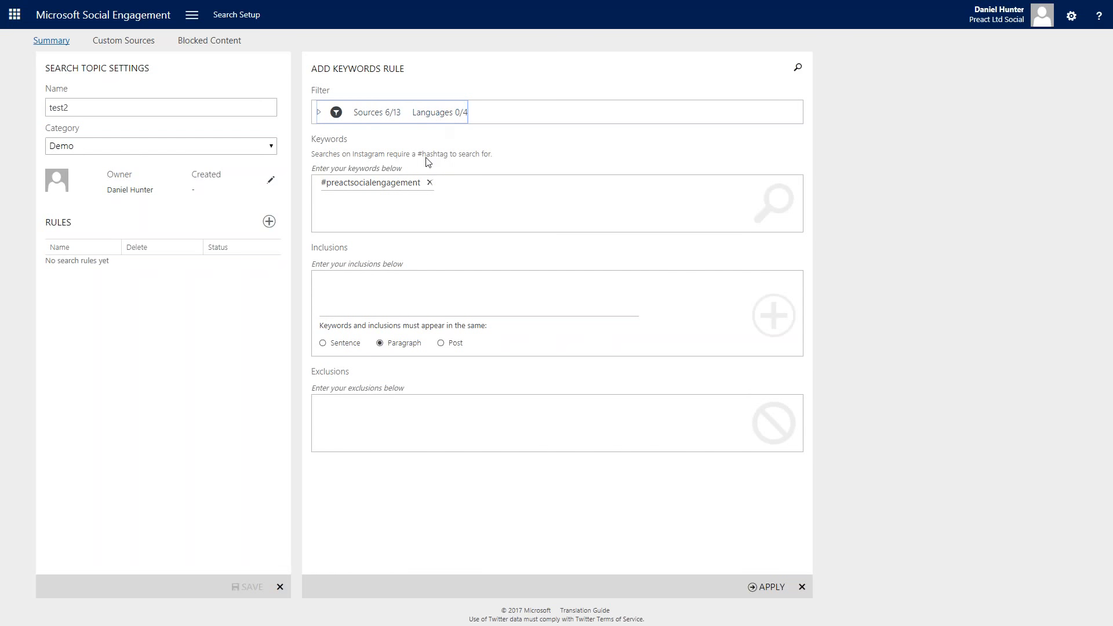
left_click(435, 116)
scroll(486, 302, "down", 8)
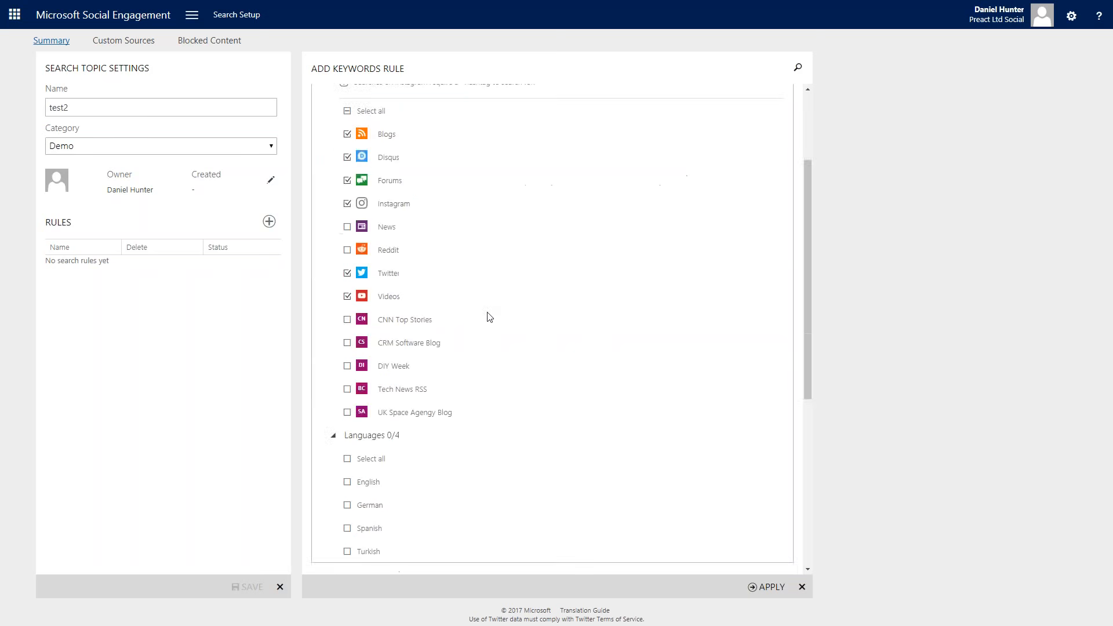
scroll(406, 243, "up", 1)
left_click(364, 201)
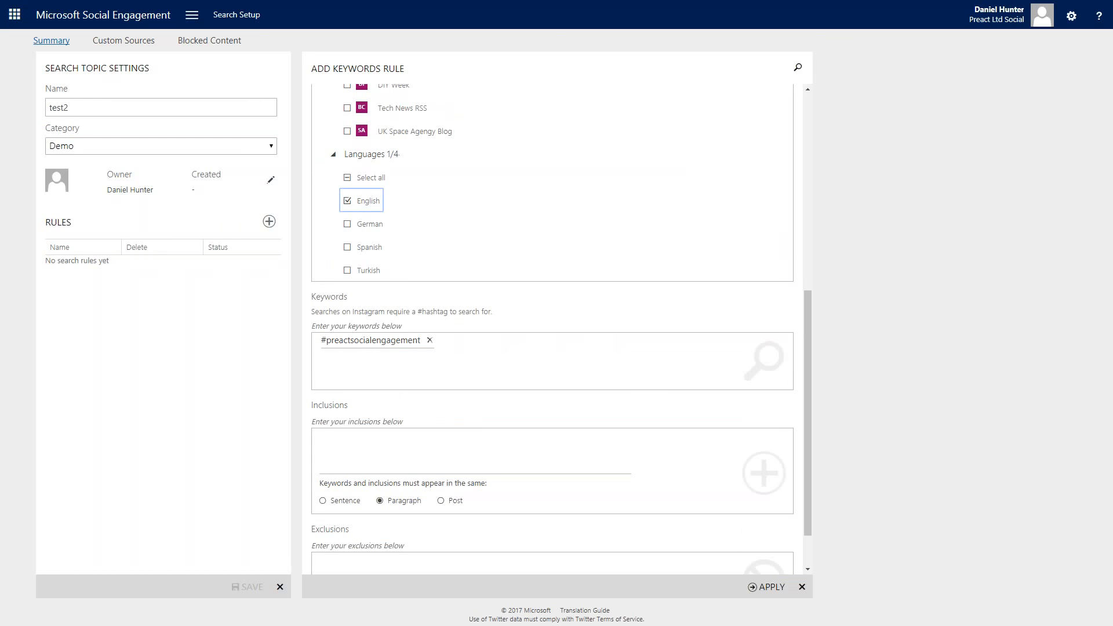
left_click(771, 587)
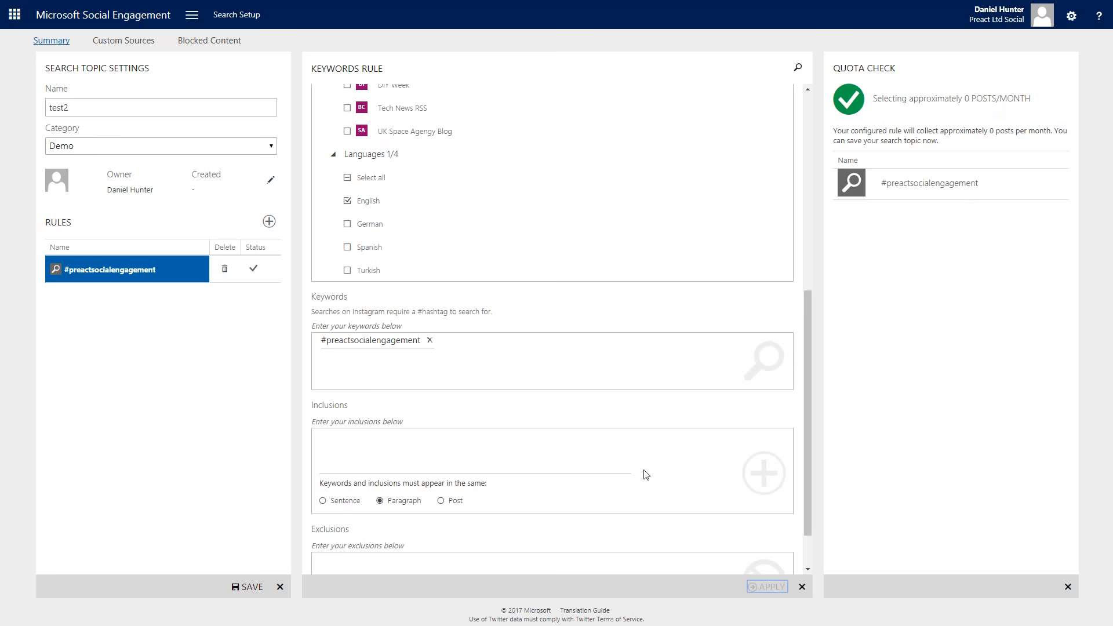
left_click(248, 587)
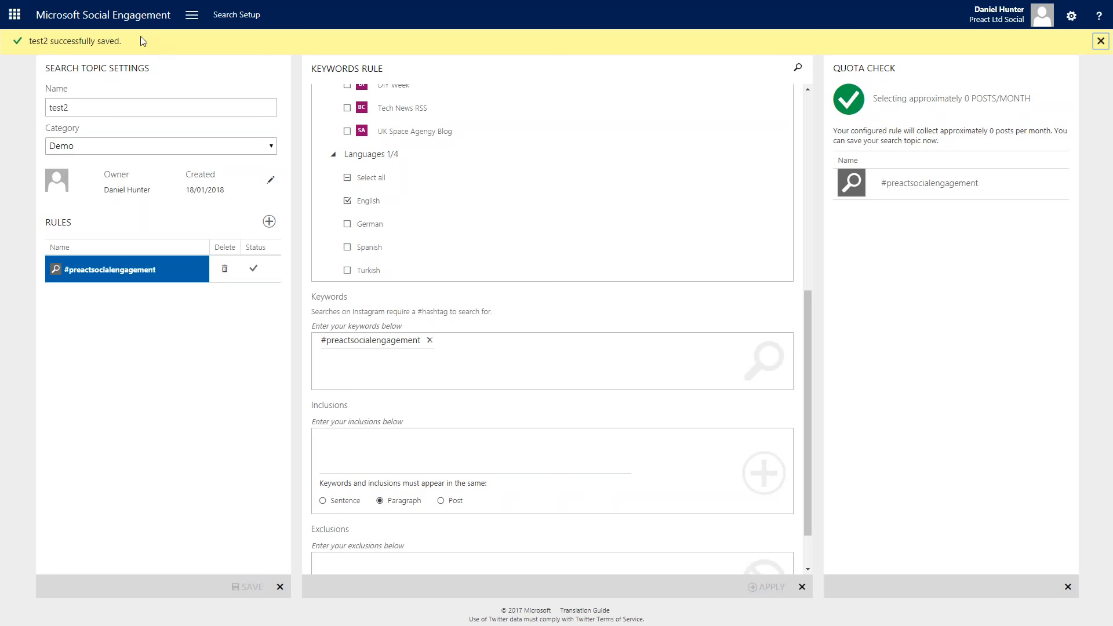
Reopen the Search Setup summary and view the search topics in the Demo category
left_click(190, 16)
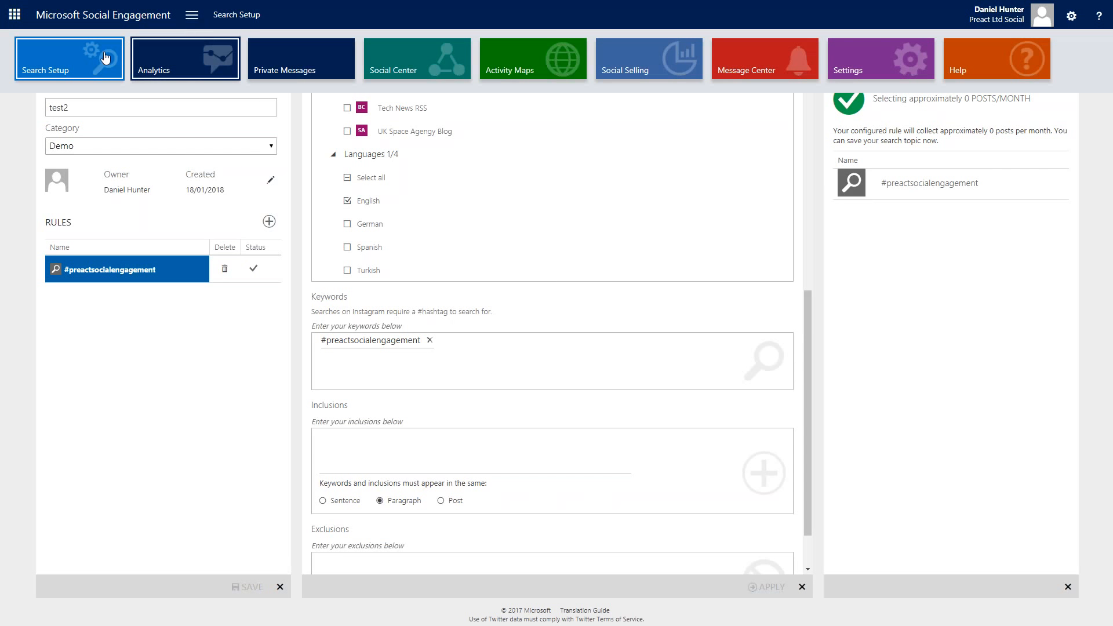
left_click(82, 58)
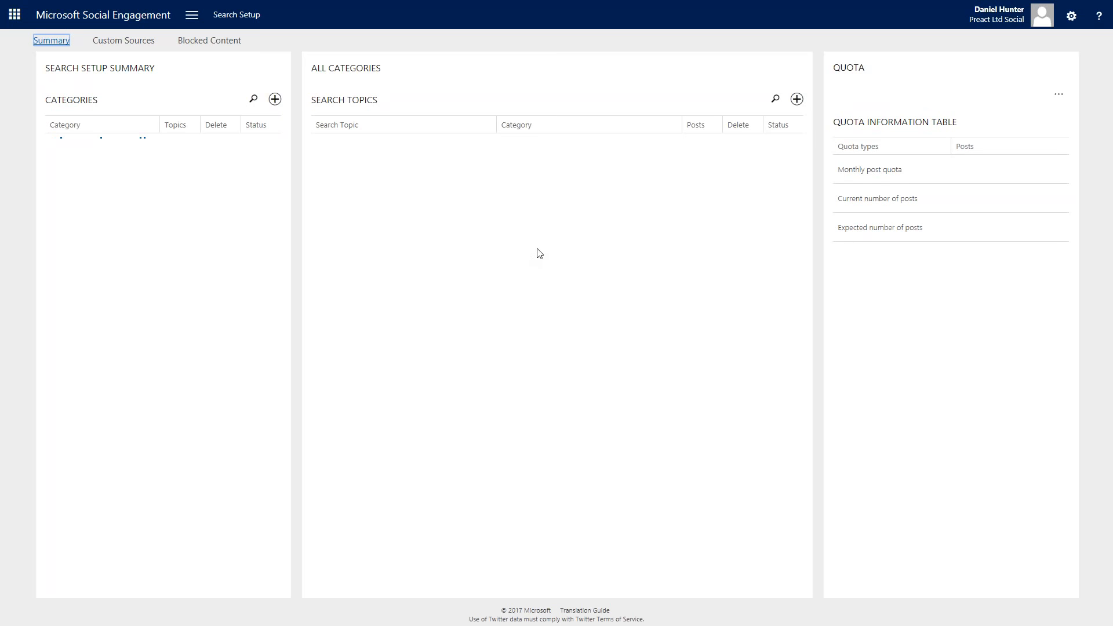
left_click(93, 352)
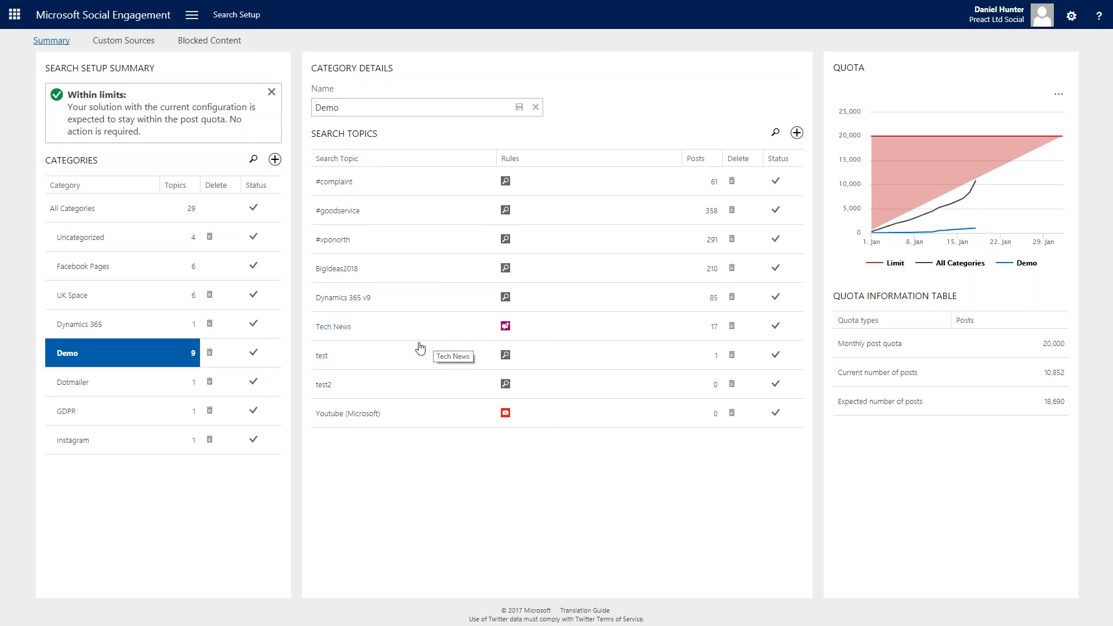
Go to Analytics and focus the analysis on the BigIdeas2018 search topic of the Demo category
left_click(190, 16)
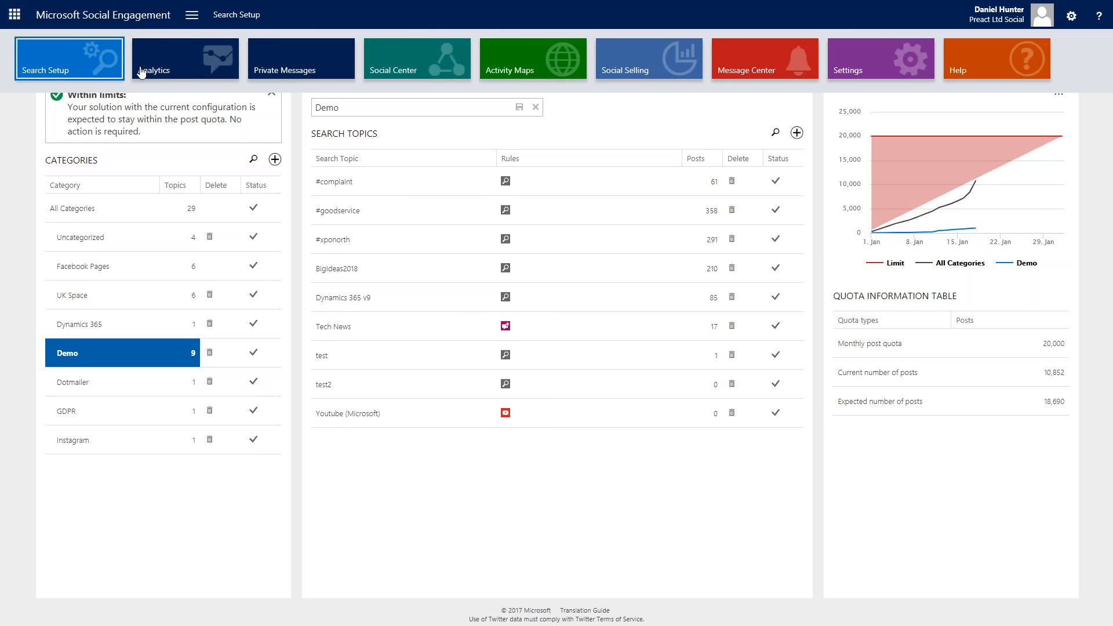
left_click(183, 65)
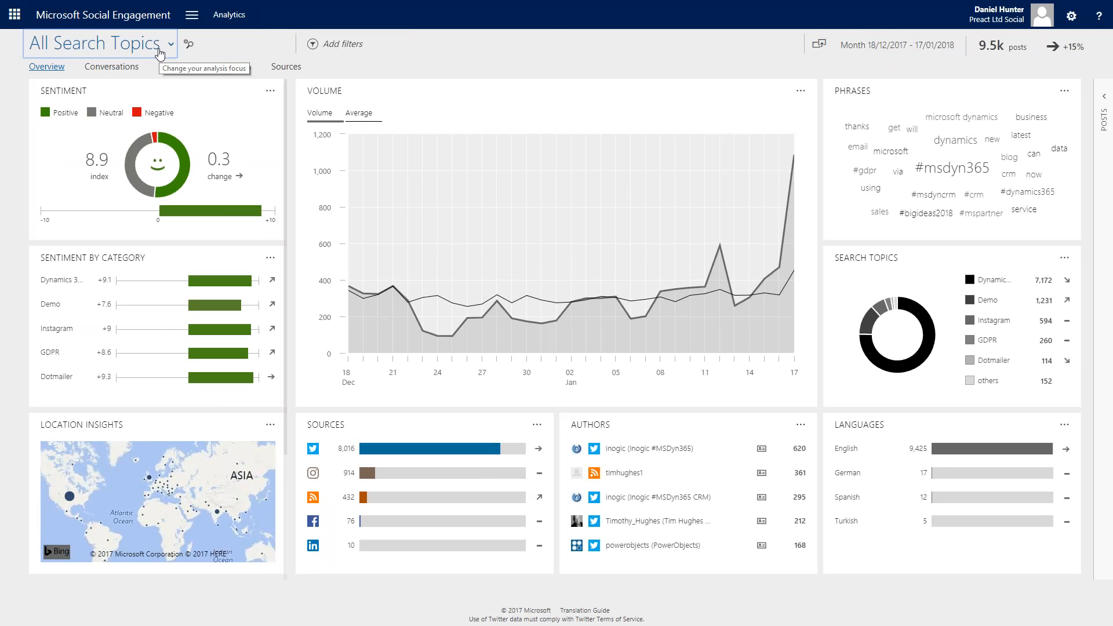
left_click(167, 53)
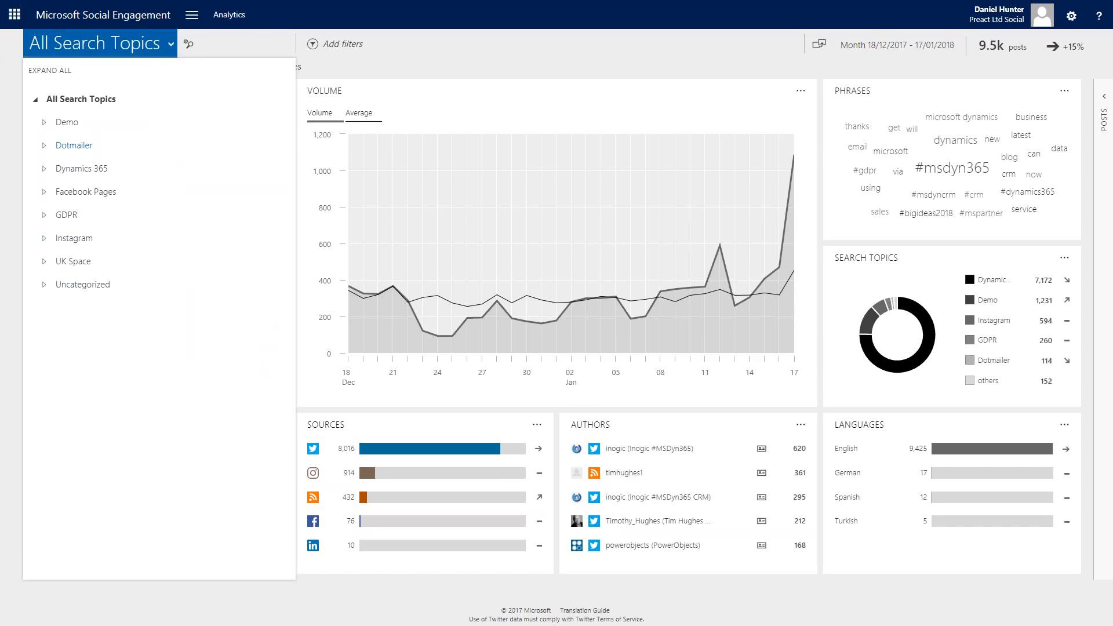
left_click(44, 122)
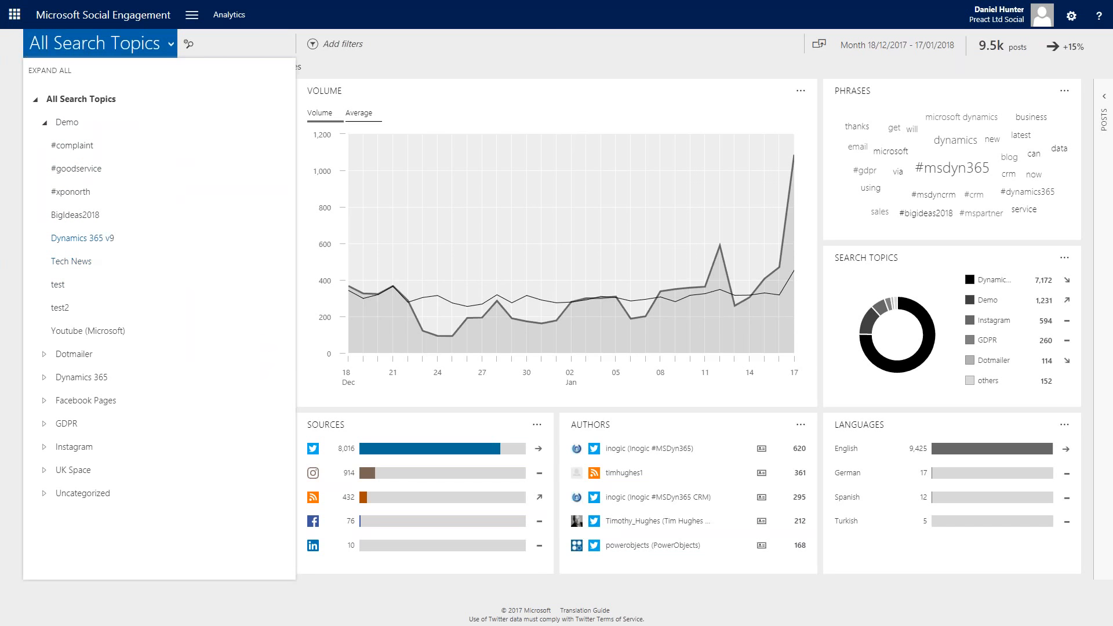
left_click(89, 216)
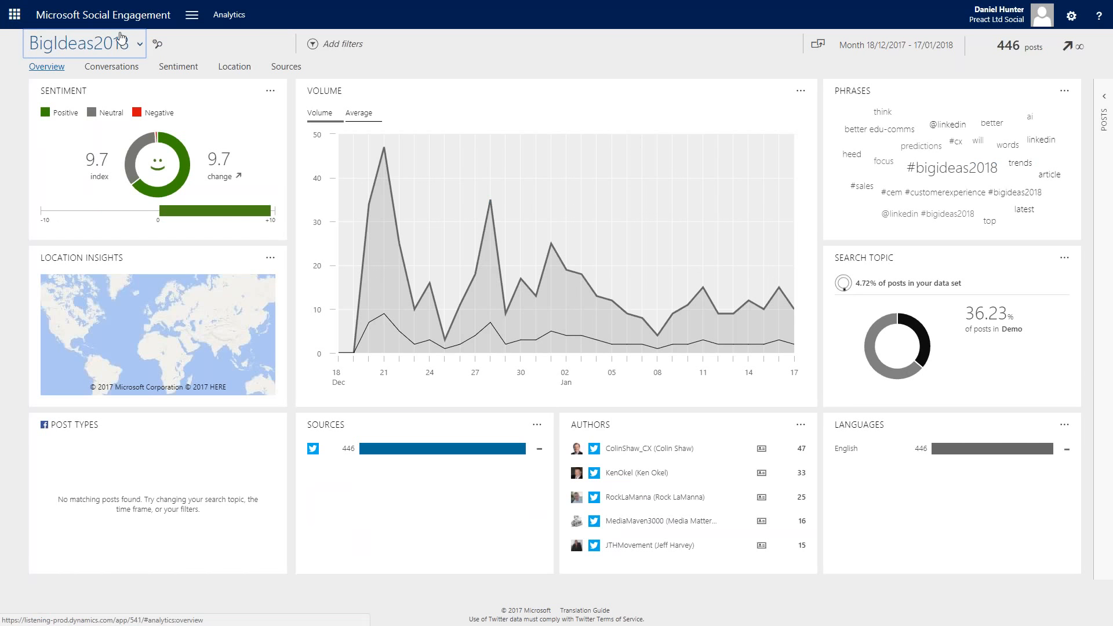
Choose Last month as the time frame and view the Conversations analysis for BigIdeas2018
left_click(918, 50)
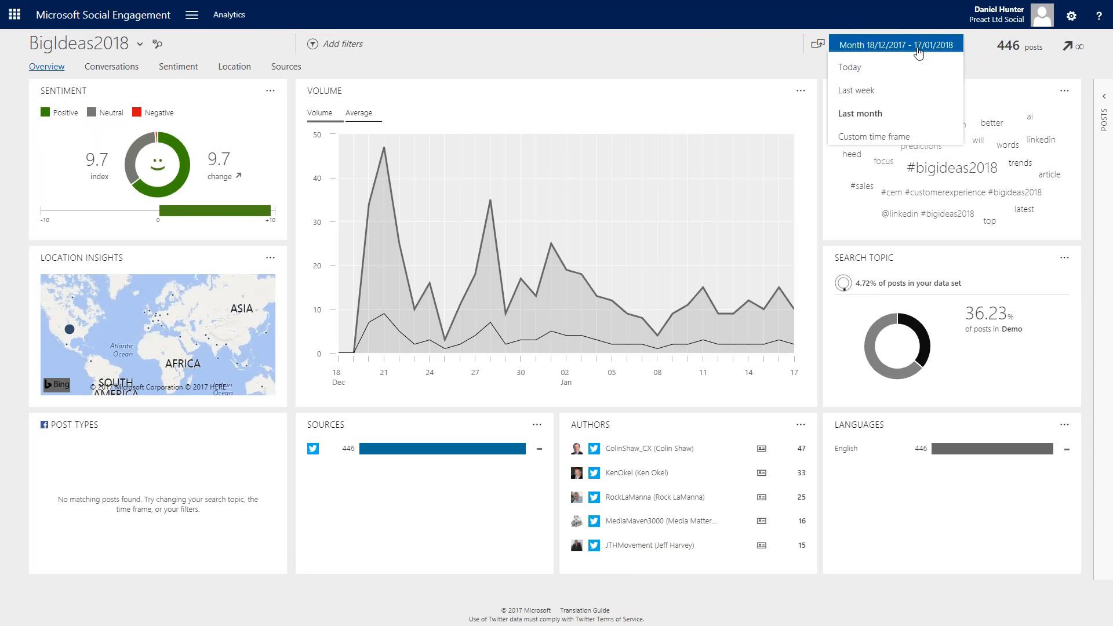
left_click(873, 114)
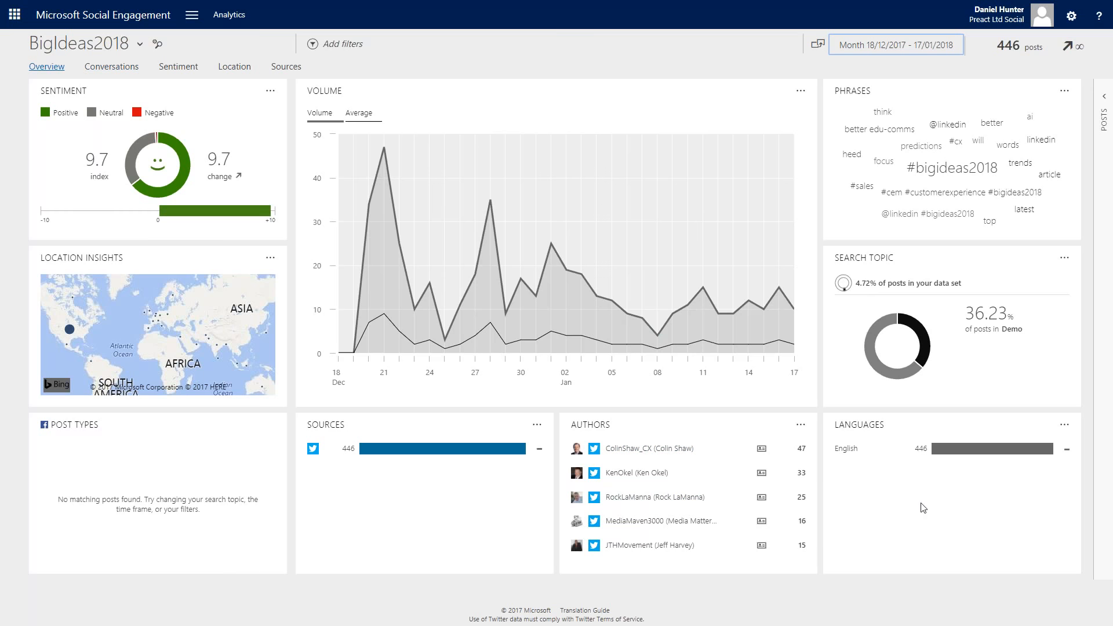
left_click(116, 68)
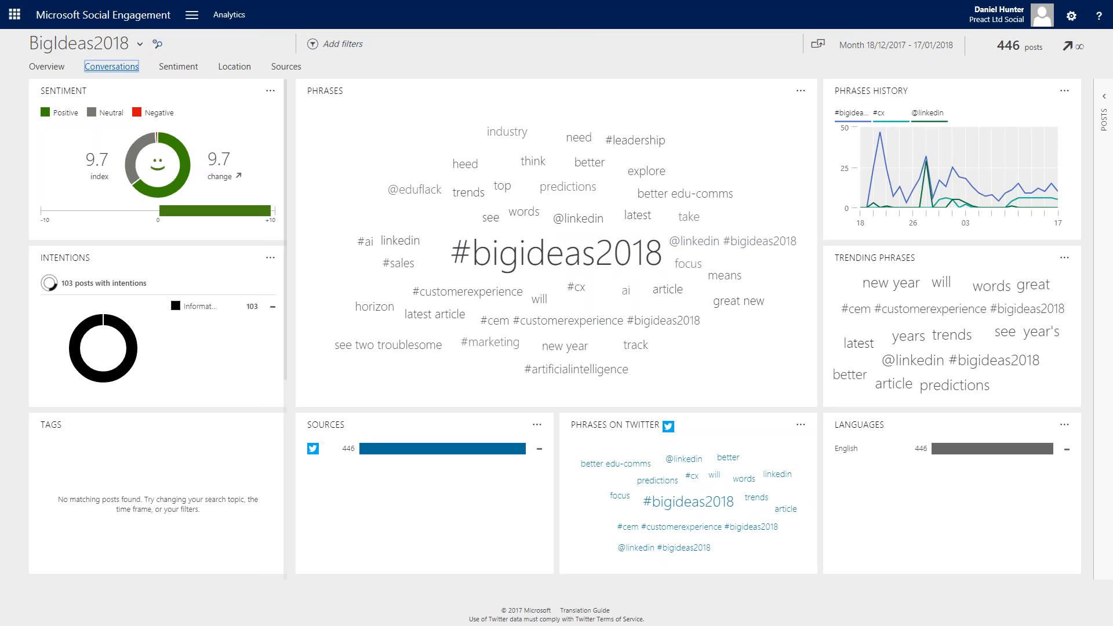
Switch the analysis focus to the whole Demo category and view its Sentiment analysis
left_click(140, 45)
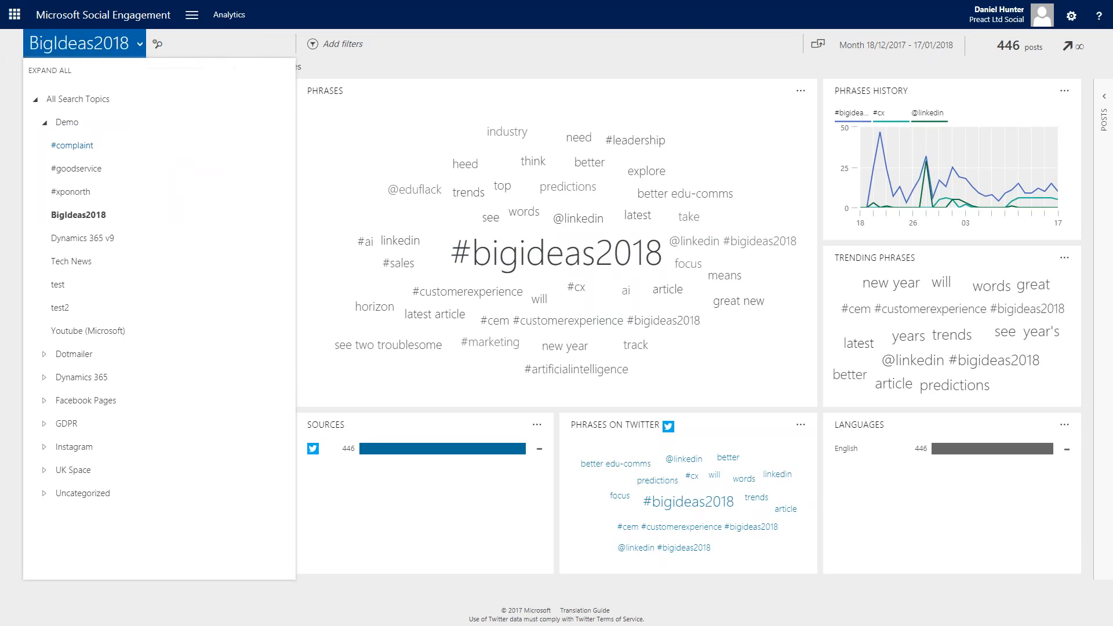
left_click(67, 122)
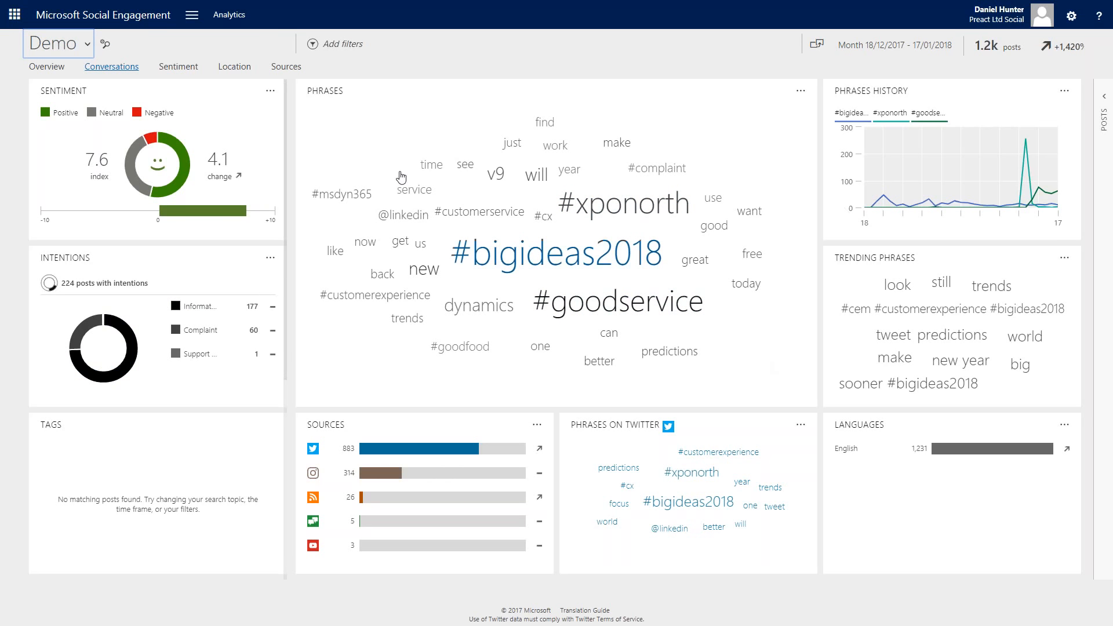
left_click(180, 67)
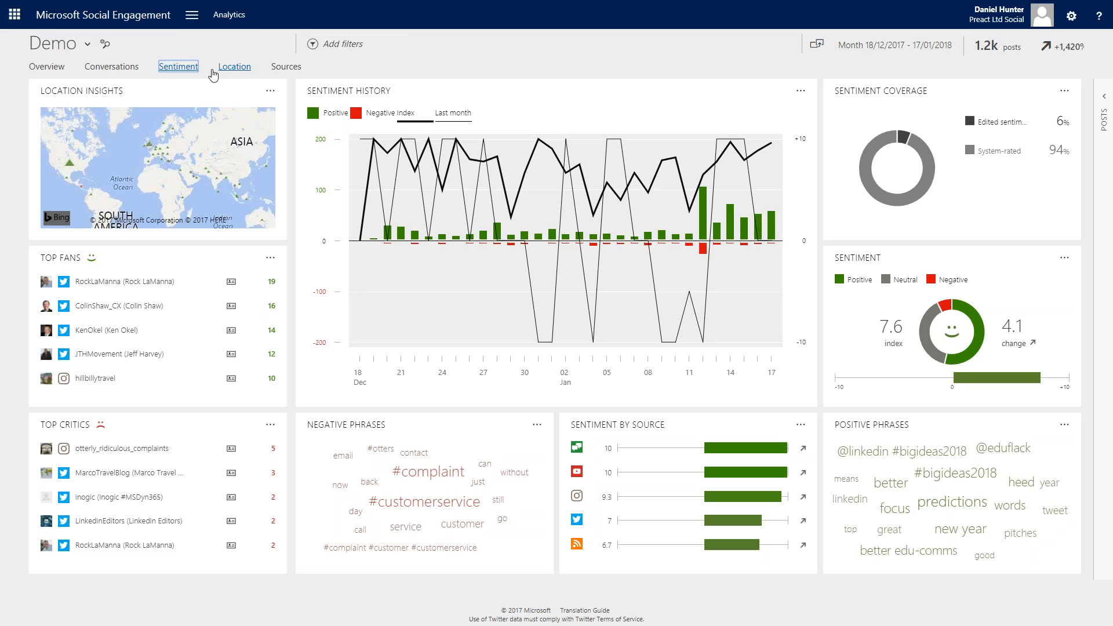
View the Location analysis of the Demo category, inspect its map of posts, and view the Sources analysis
left_click(215, 69)
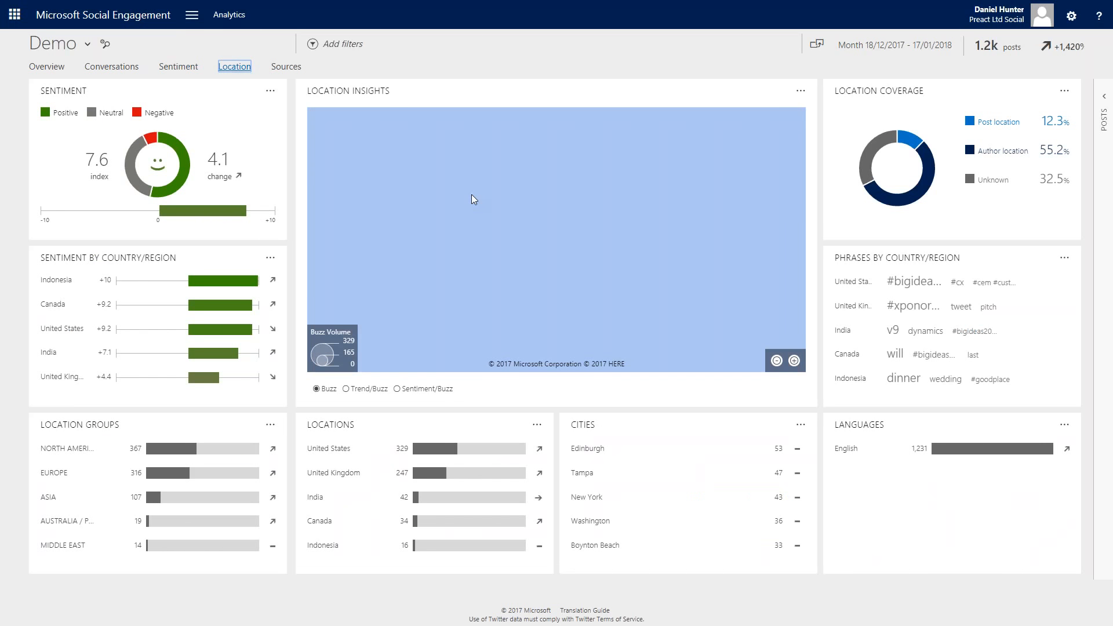
mouse_move(536, 204)
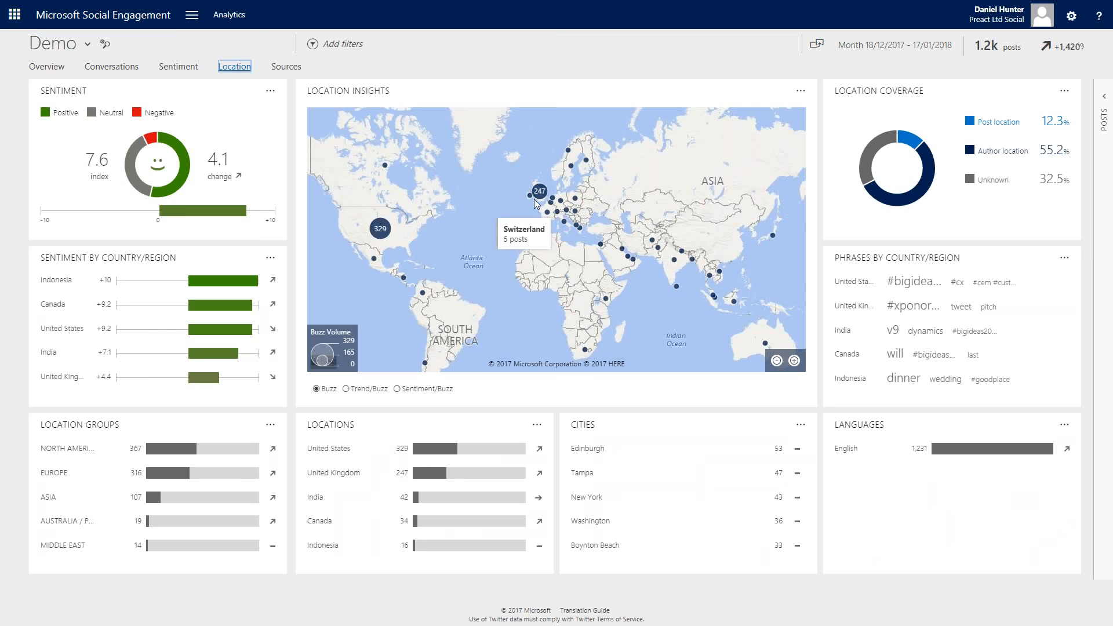
mouse_move(640, 273)
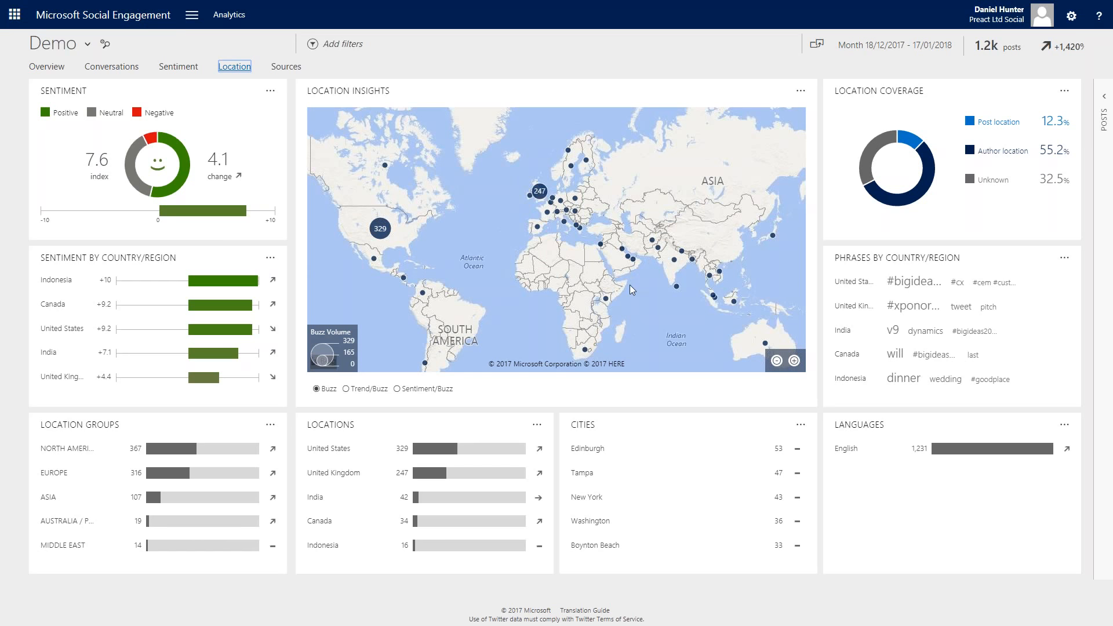
left_click(293, 69)
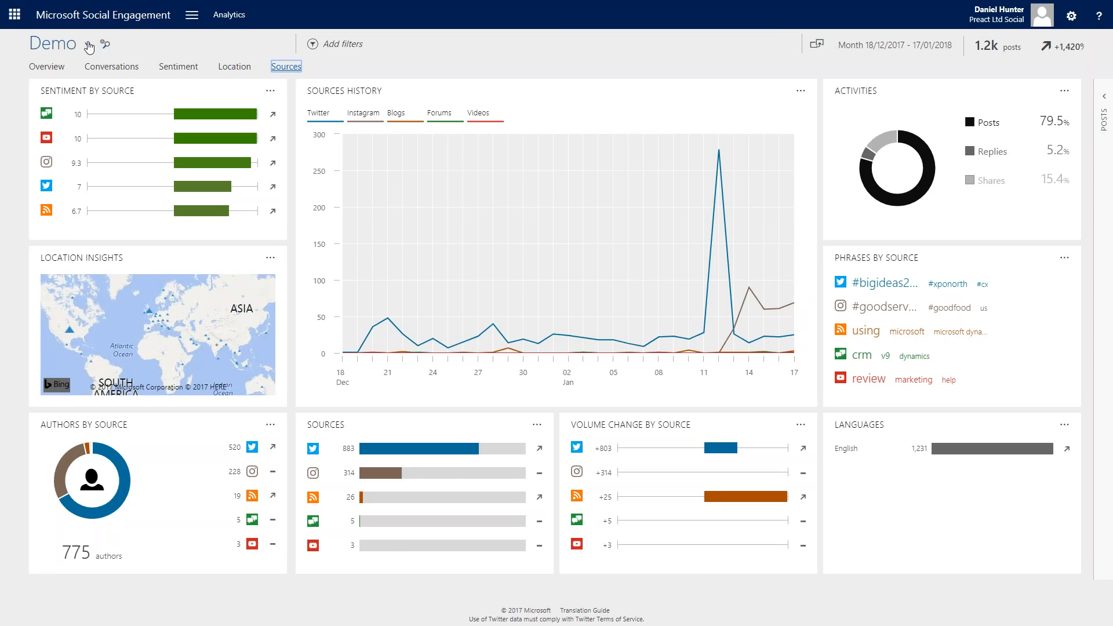
Switch the analysis focus to the #complaint search topic in the Demo category and check the sentiment in its Overview
left_click(87, 46)
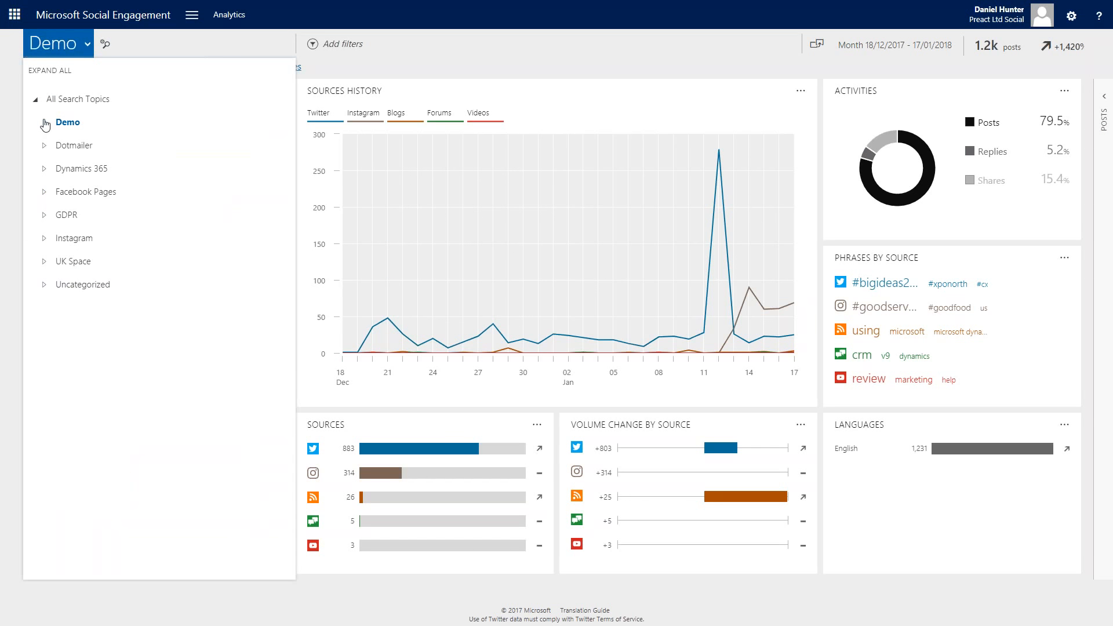
left_click(45, 124)
left_click(144, 156)
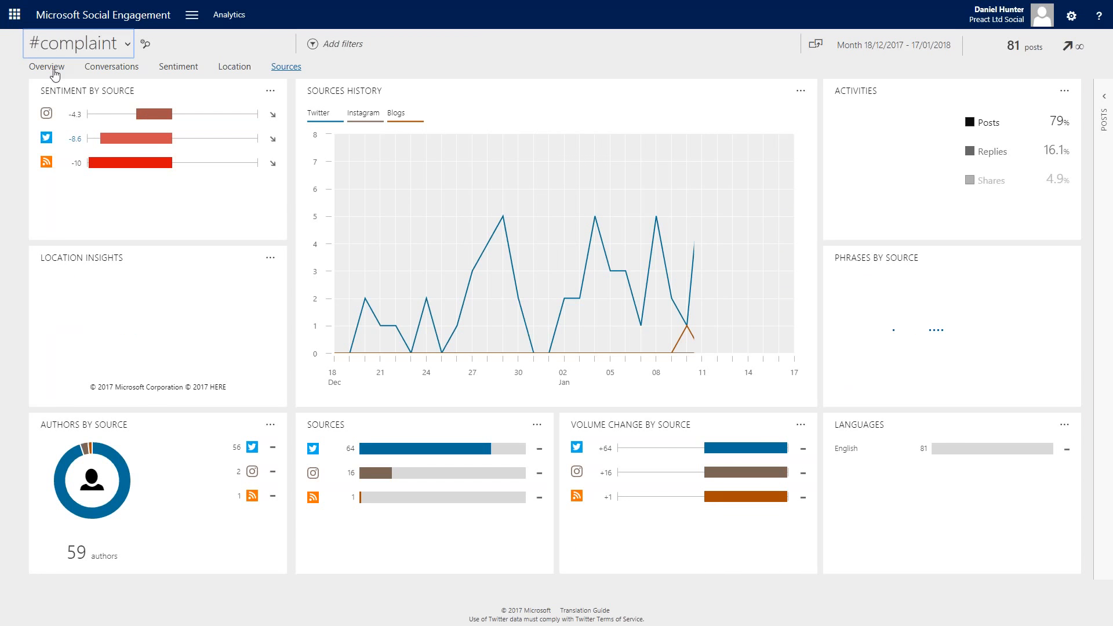
left_click(54, 69)
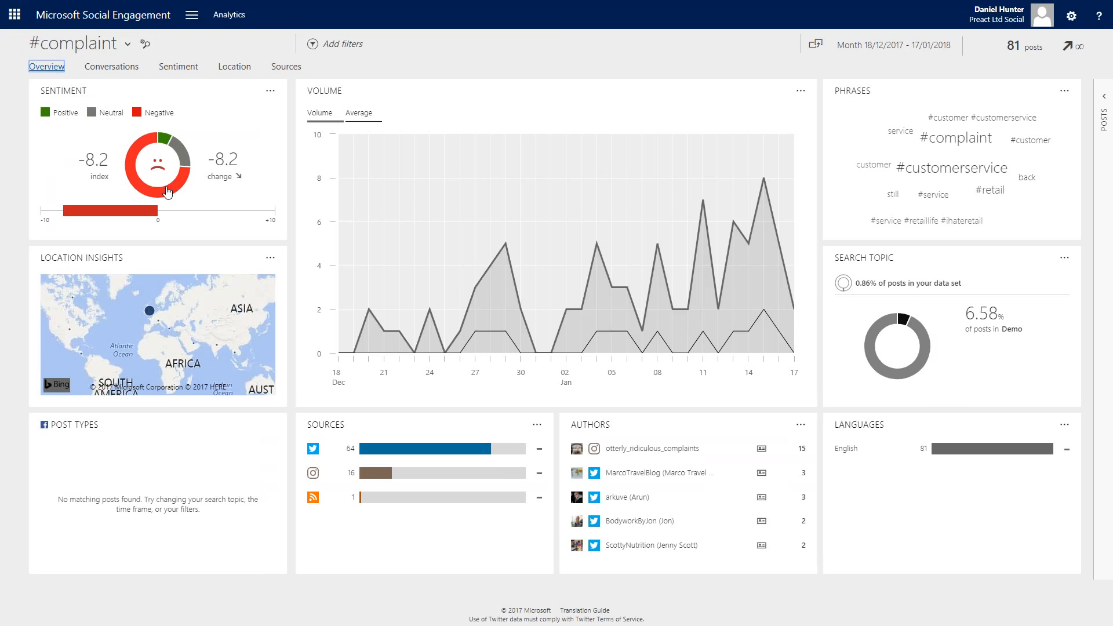
mouse_move(167, 193)
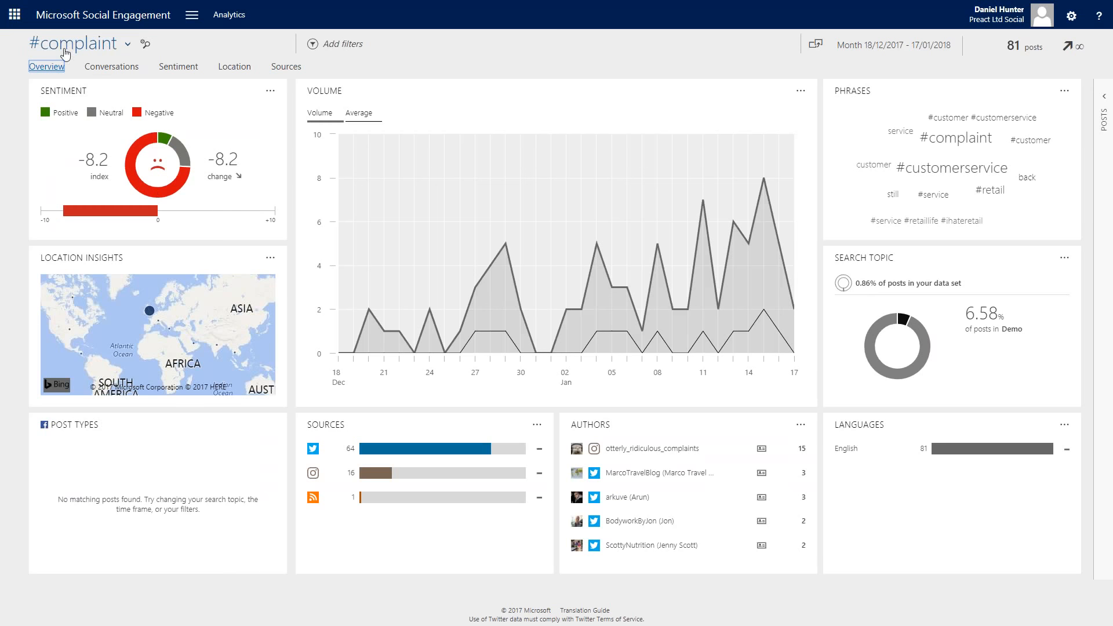
mouse_move(132, 170)
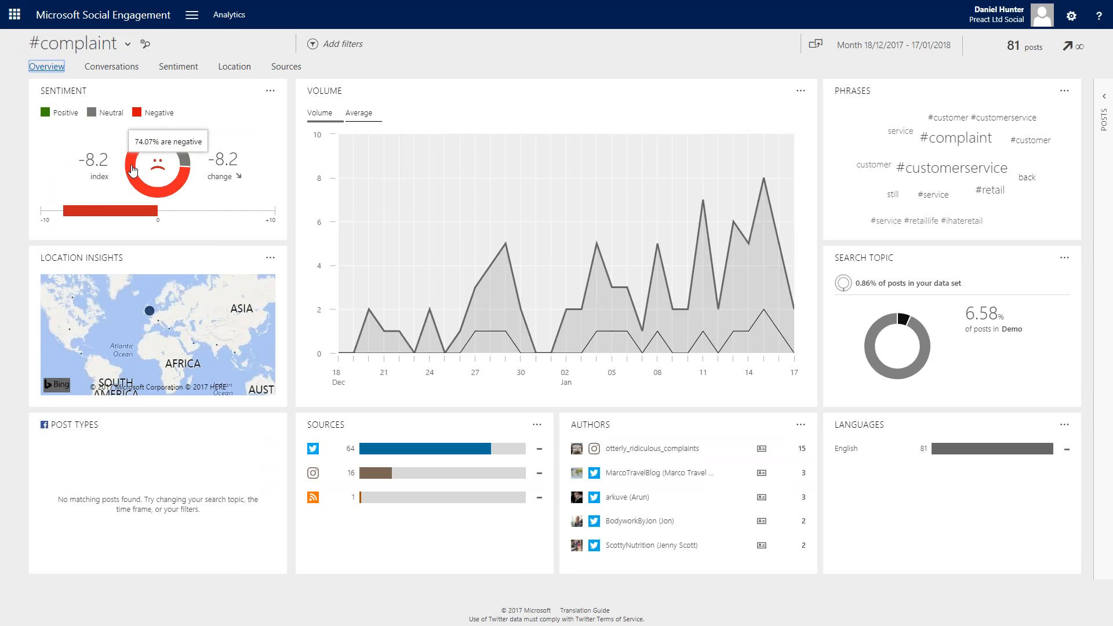
Browse the list of collected #complaint posts and open the reply about the Samsung Shop account manager in detail
left_click(1103, 104)
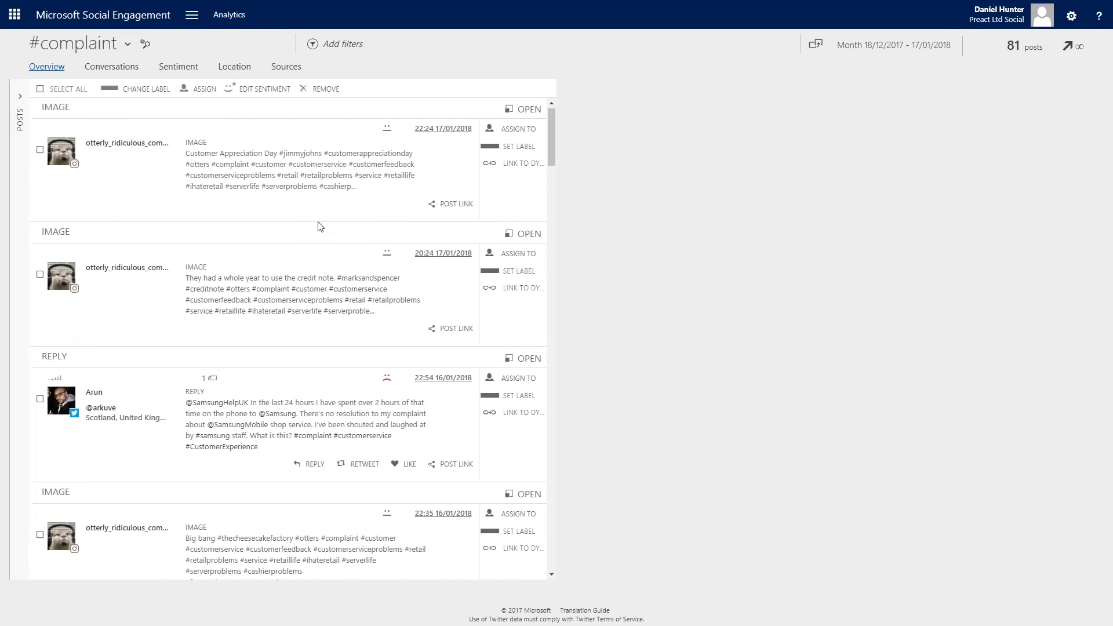
scroll(321, 226, "down", 7)
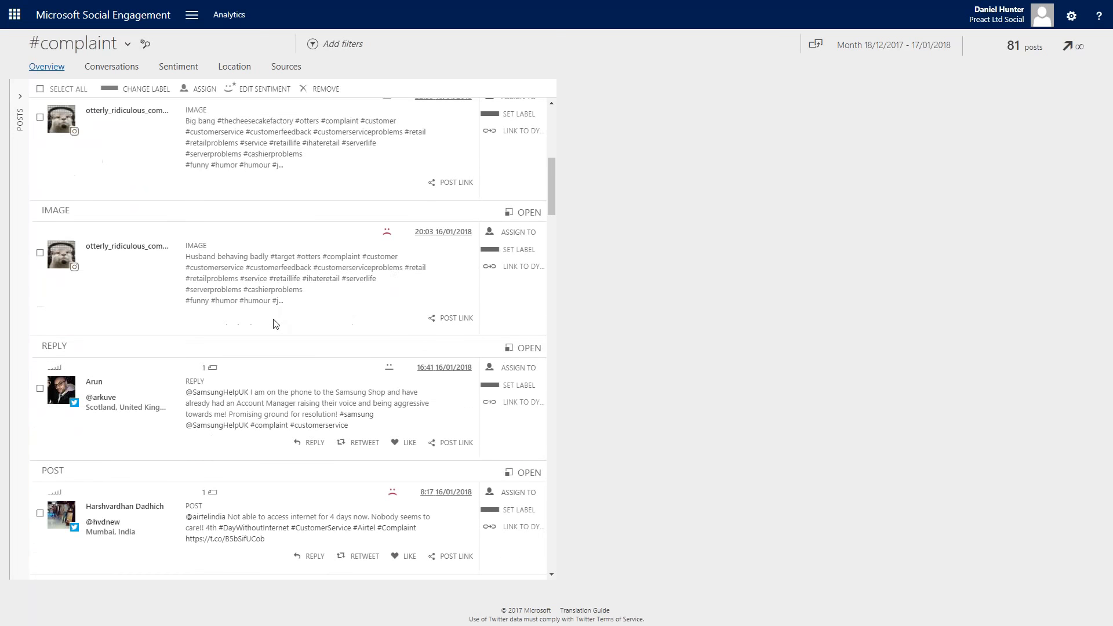
scroll(275, 324, "down", 1)
scroll(272, 302, "down", 7)
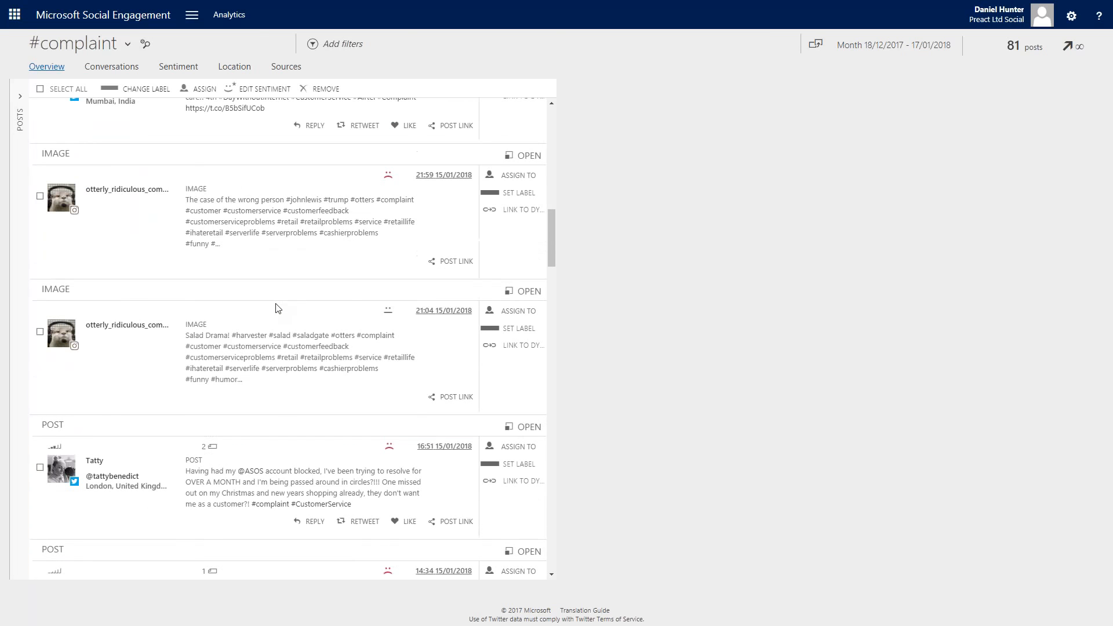
scroll(276, 308, "down", 10)
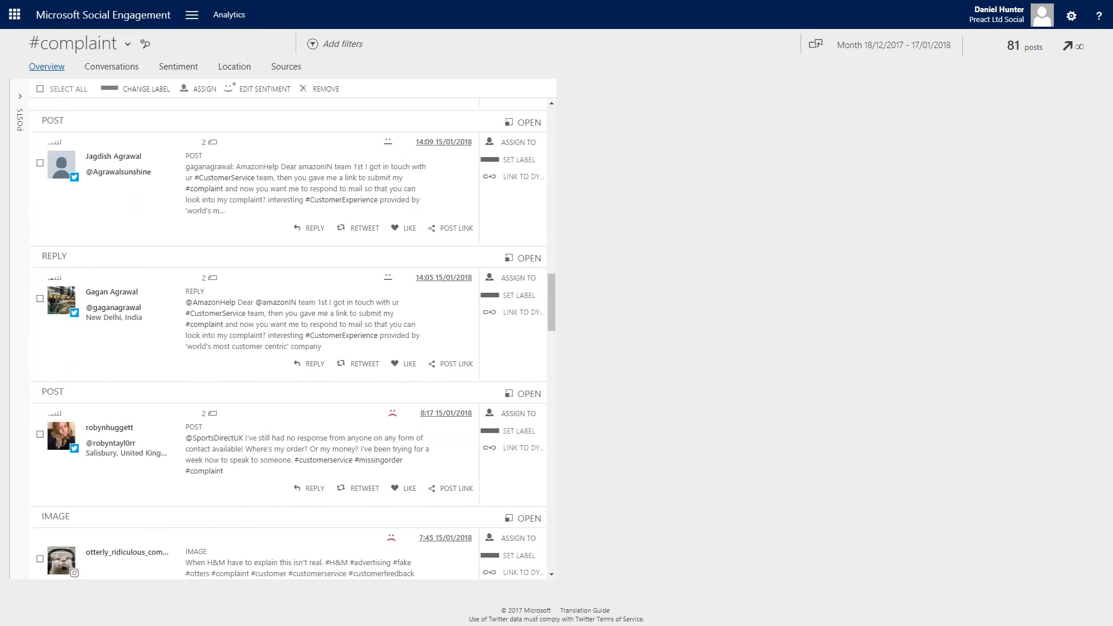
scroll(283, 348, "down", 2)
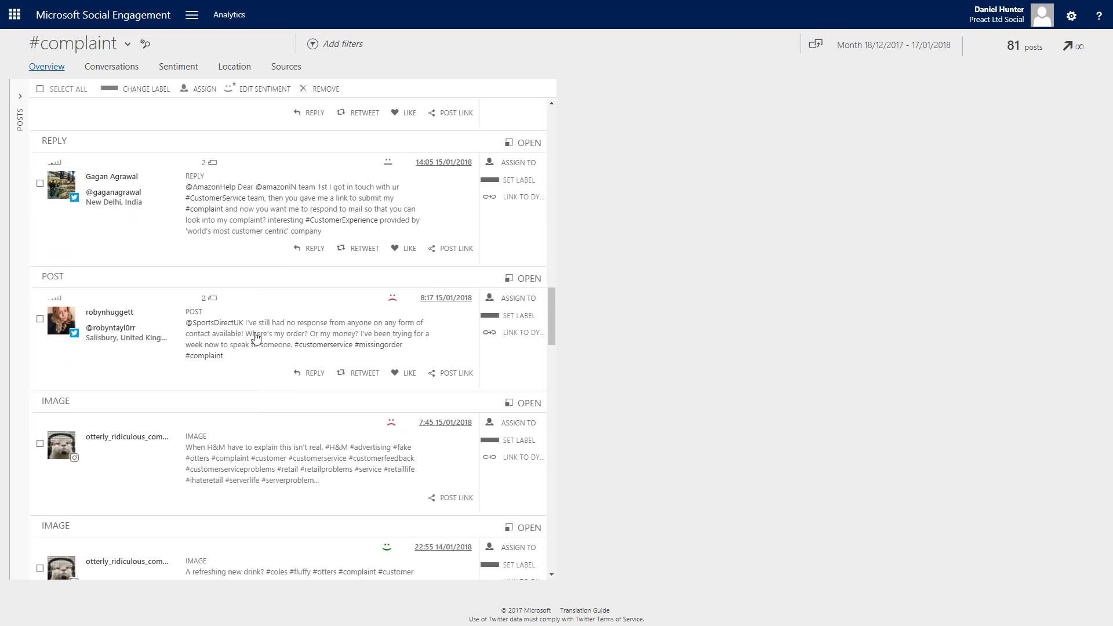
scroll(271, 341, "up", 6)
scroll(273, 342, "down", 7)
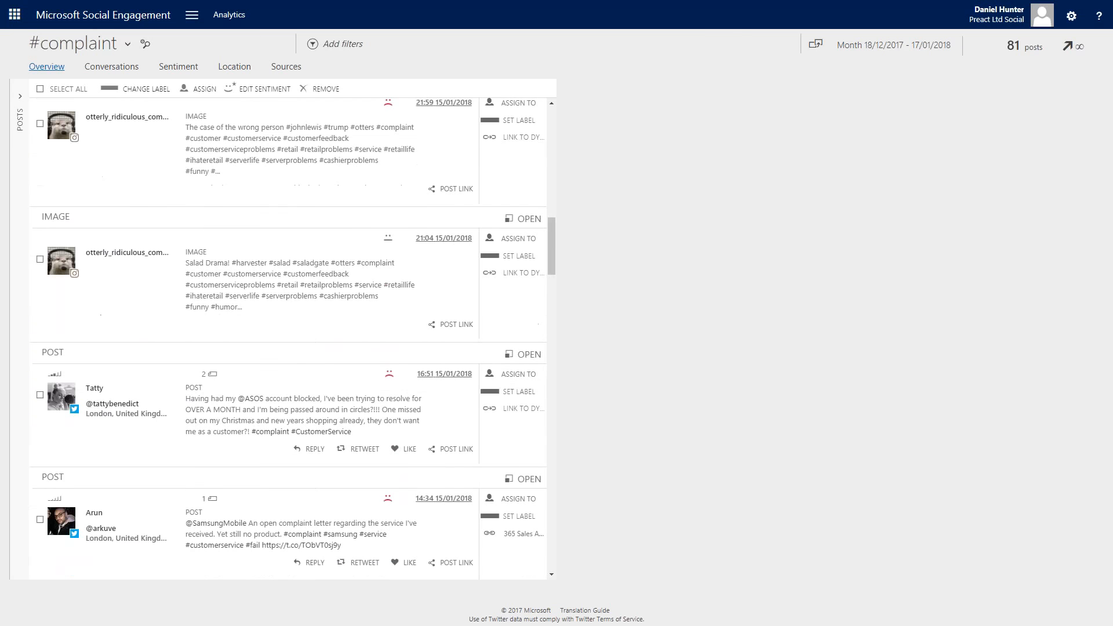
scroll(294, 194, "down", 1)
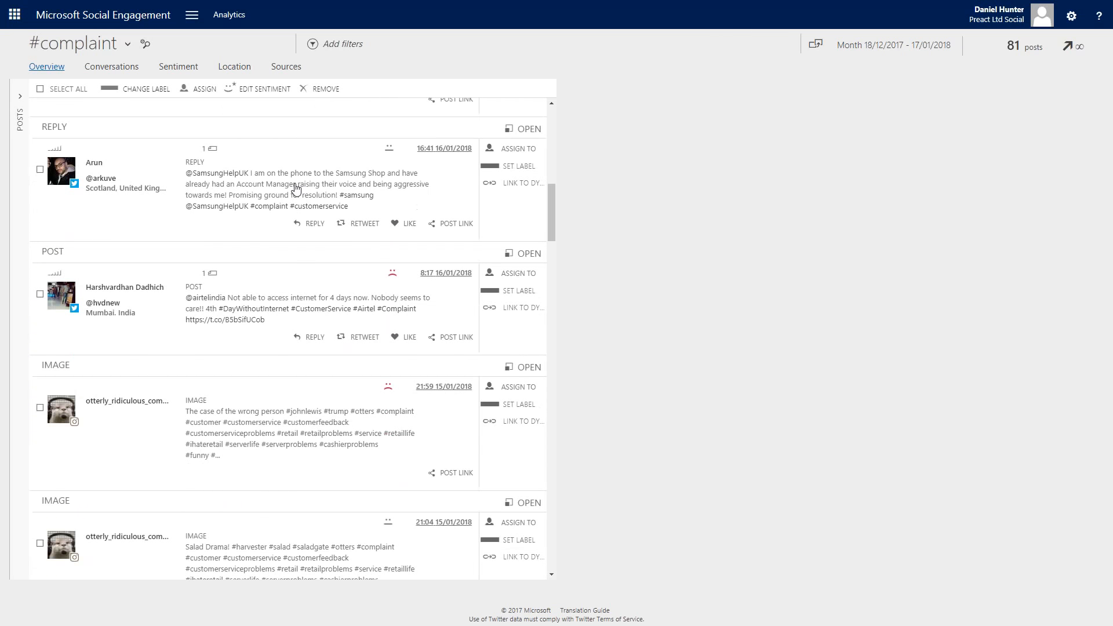
left_click(331, 197)
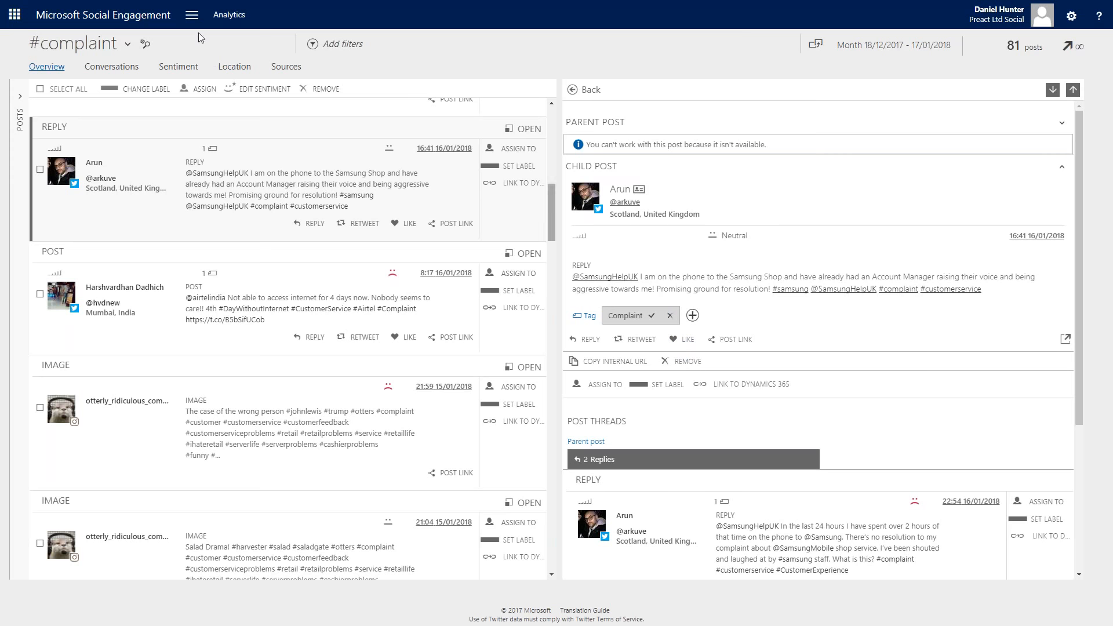
Go to Settings, view the Auto Tags in Global Settings, and open the Automation Rules
left_click(193, 16)
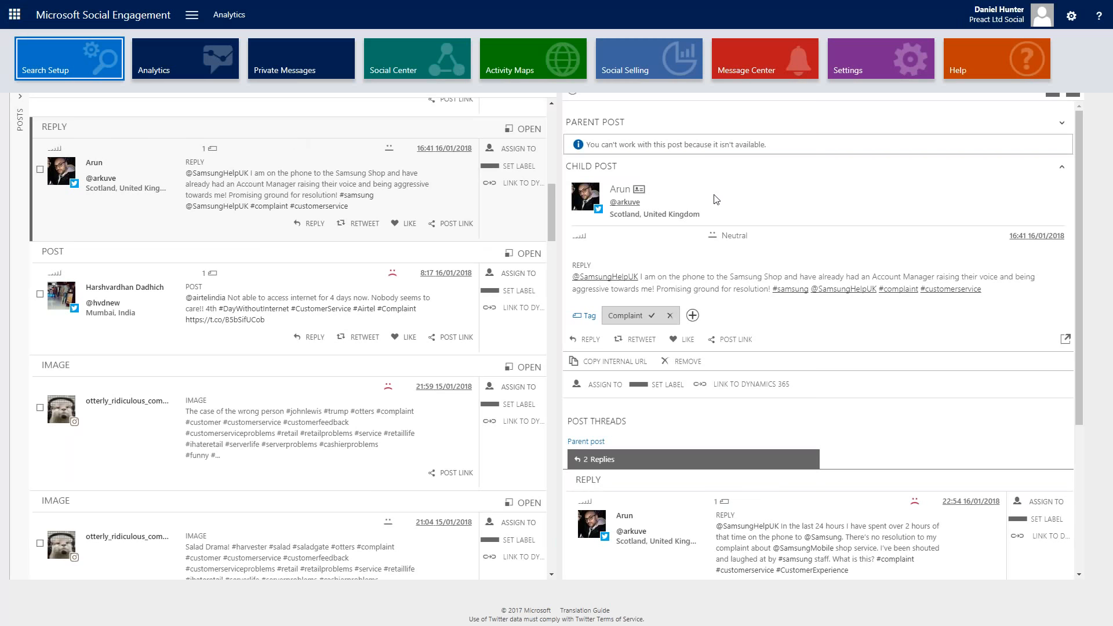
left_click(192, 14)
left_click(192, 14)
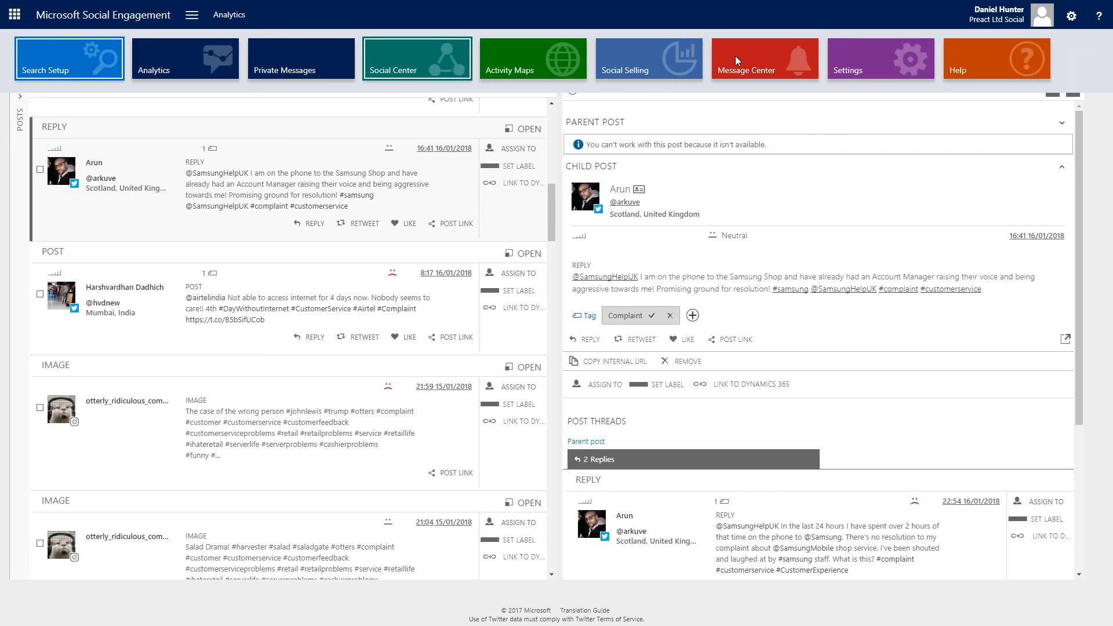
left_click(867, 61)
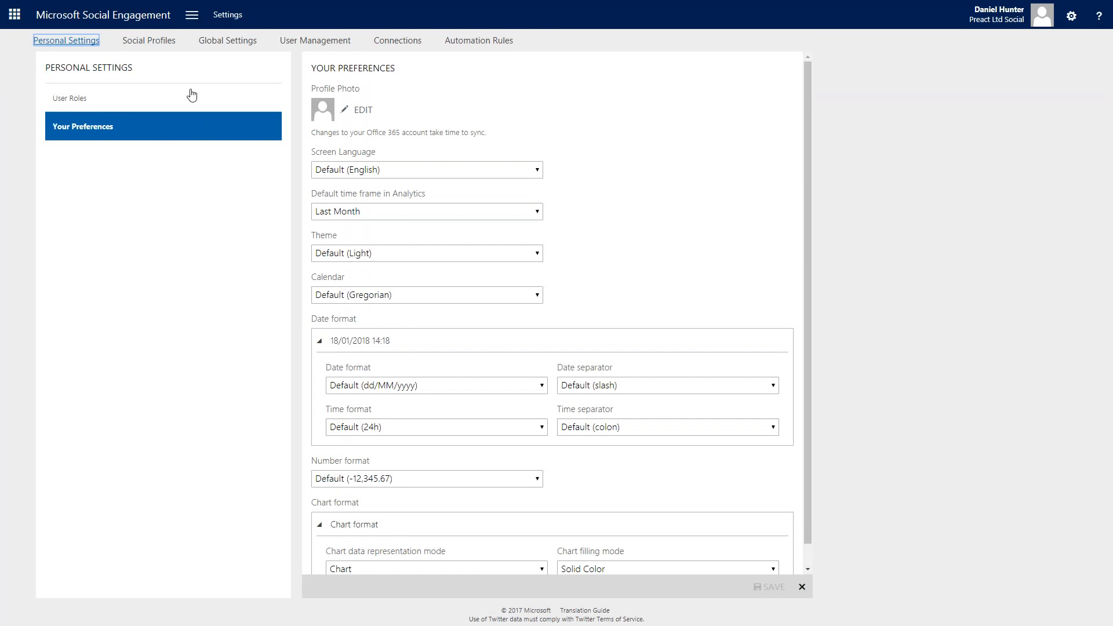
left_click(215, 46)
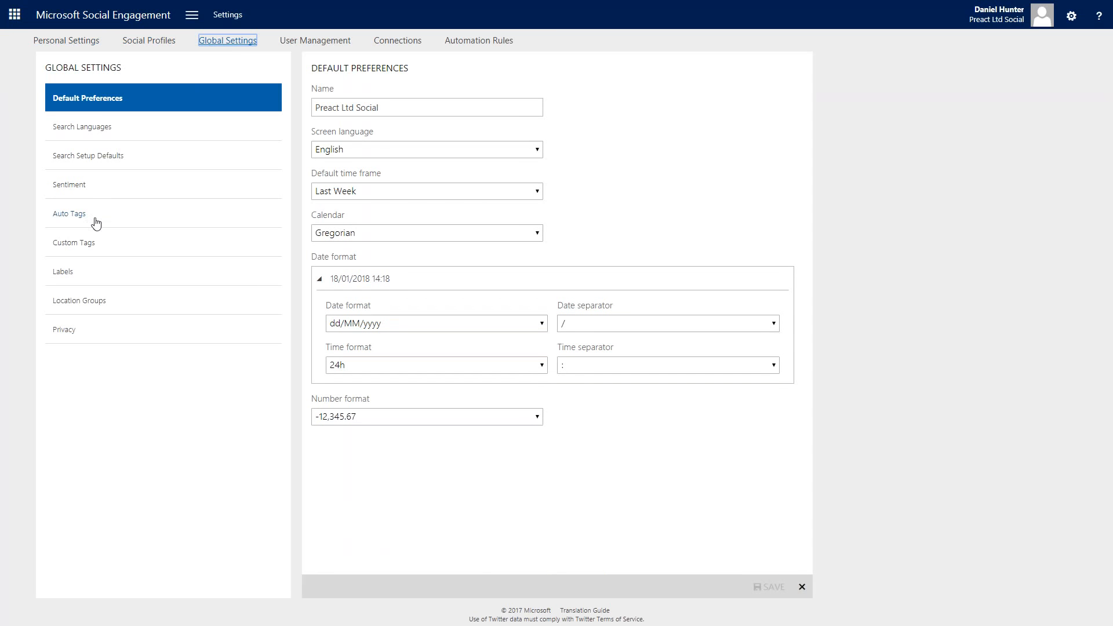
left_click(126, 219)
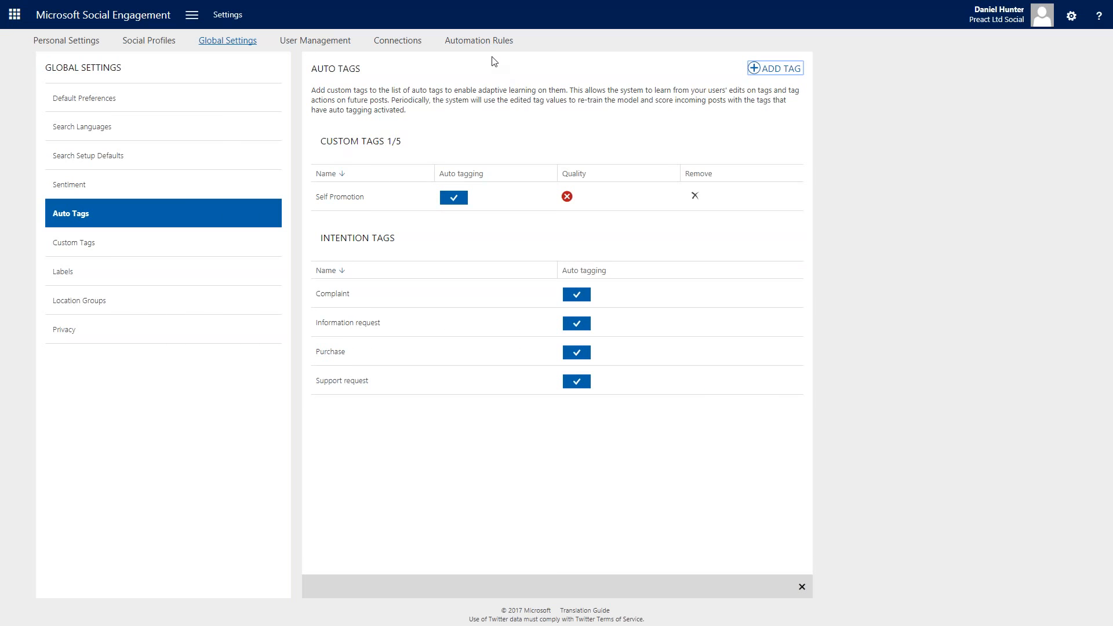
left_click(470, 44)
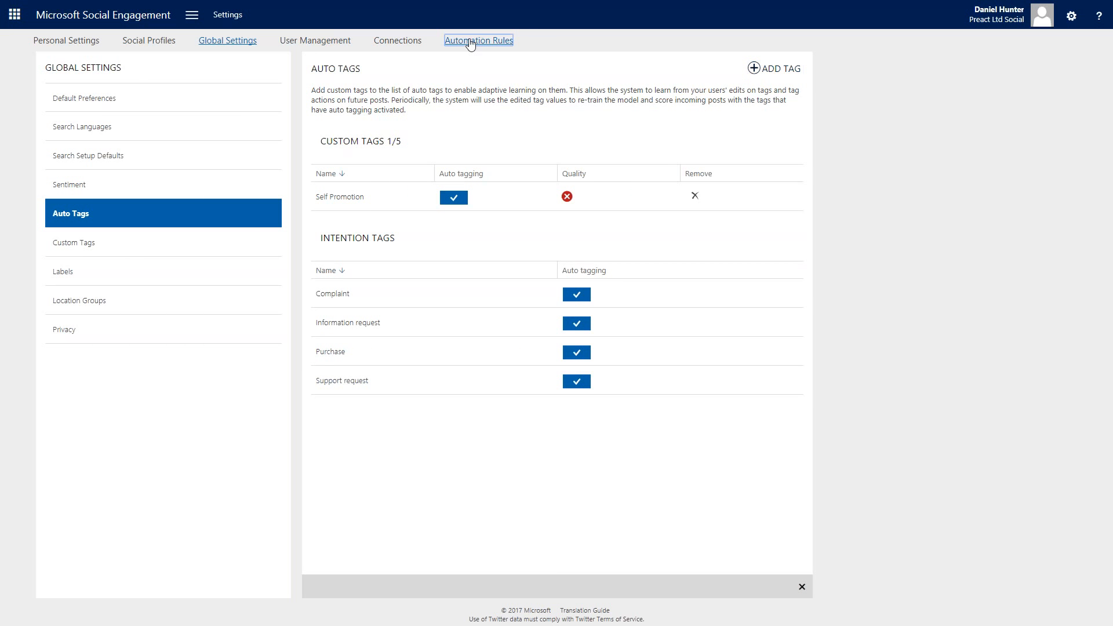
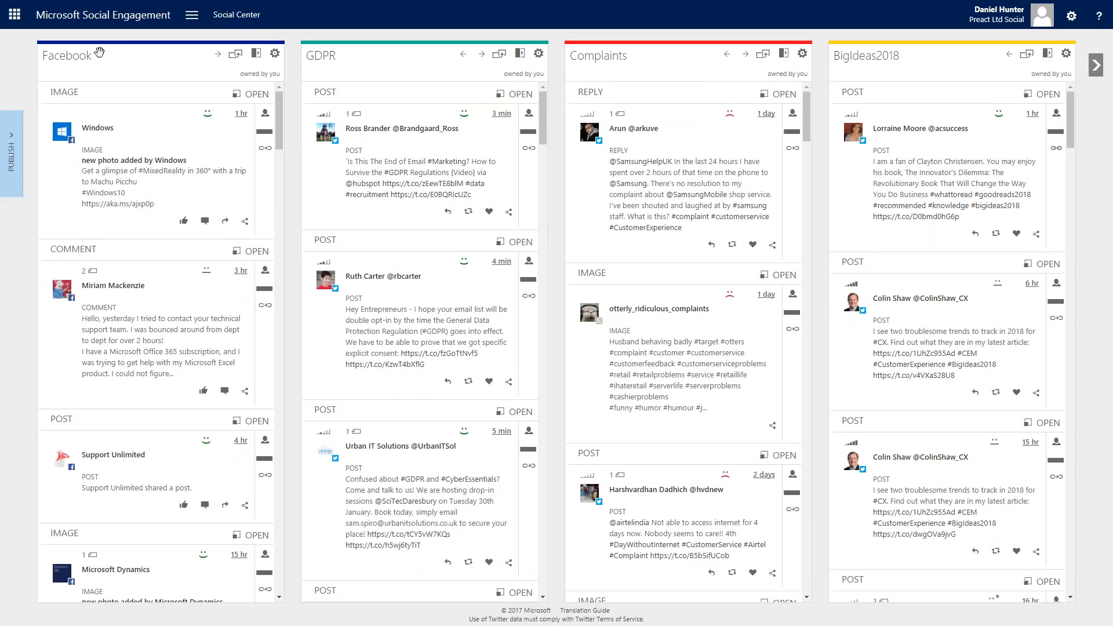
Browse the posts in the Facebook stream of Social Center and return to its newest post
scroll(193, 144, "down", 2)
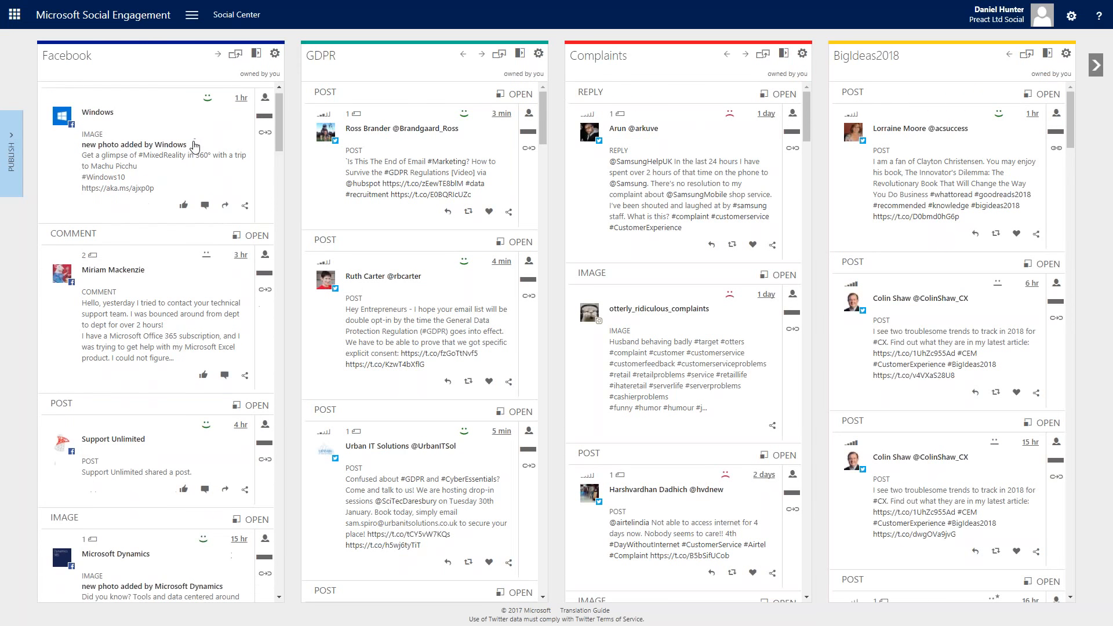
scroll(155, 342, "down", 7)
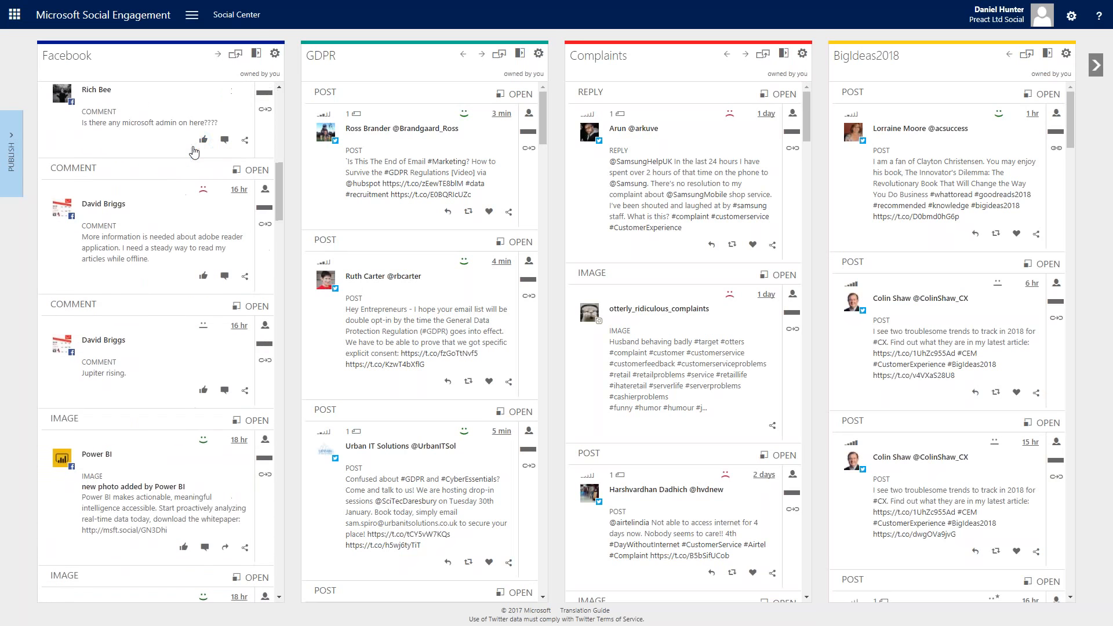
scroll(188, 177, "down", 8)
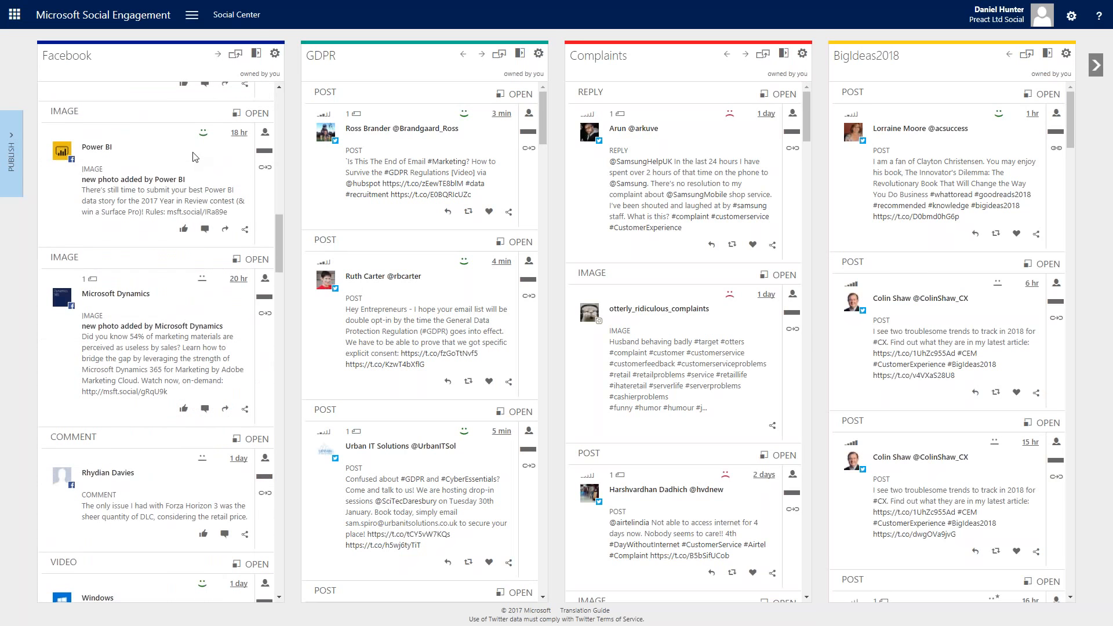
scroll(189, 177, "up", 18)
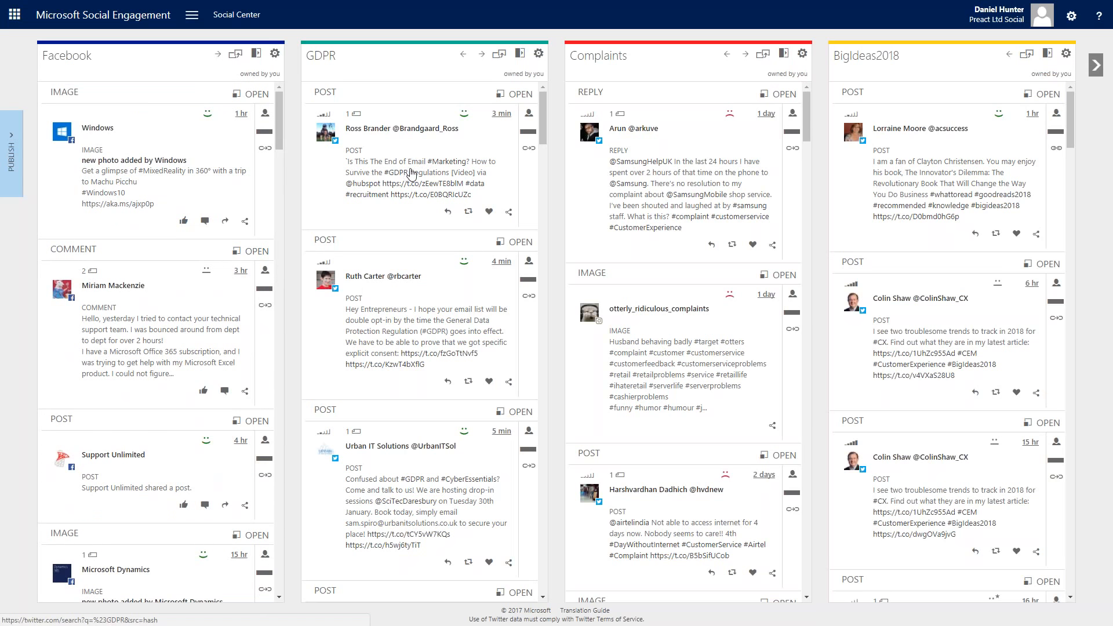
Read through the posts in the GDPR stream of Social Center
scroll(421, 174, "down", 4)
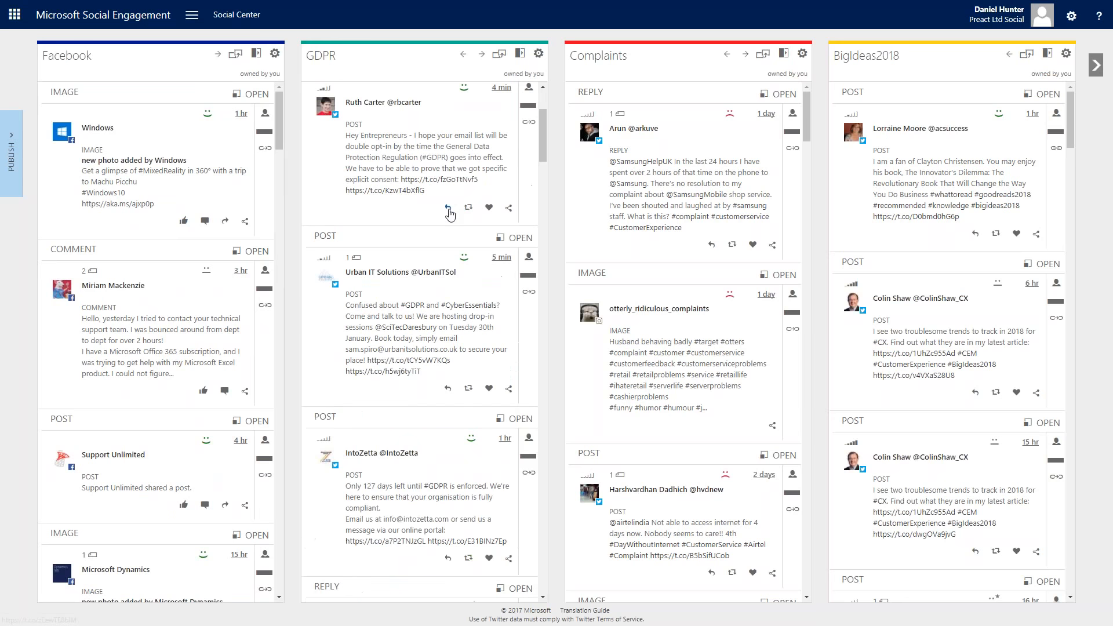
scroll(448, 215, "down", 7)
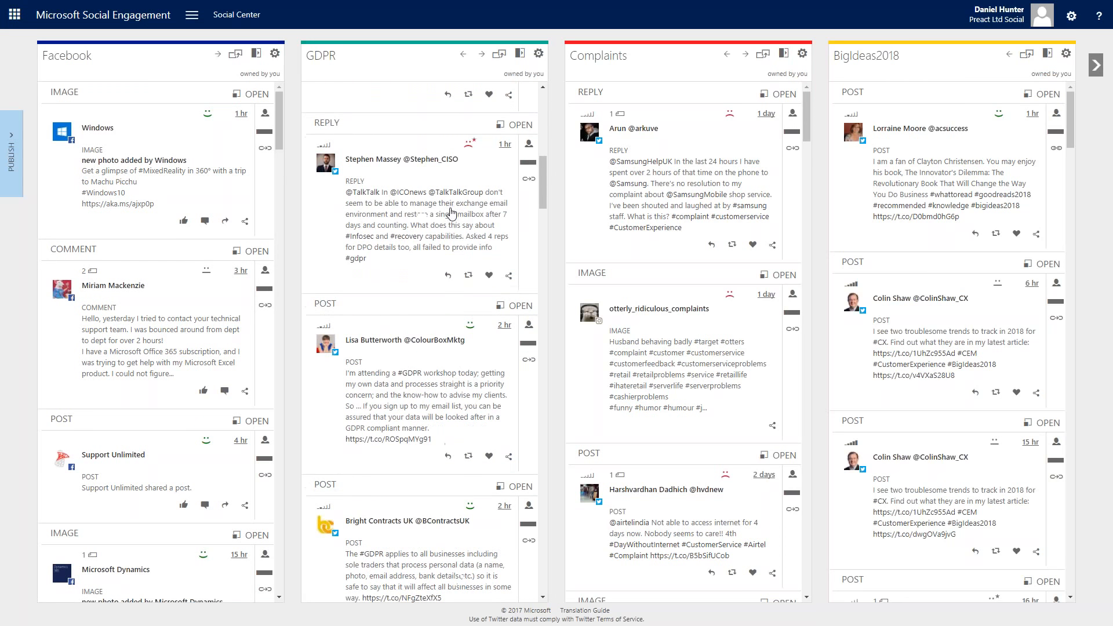
scroll(455, 267, "down", 1)
scroll(458, 255, "up", 1)
scroll(461, 310, "down", 2)
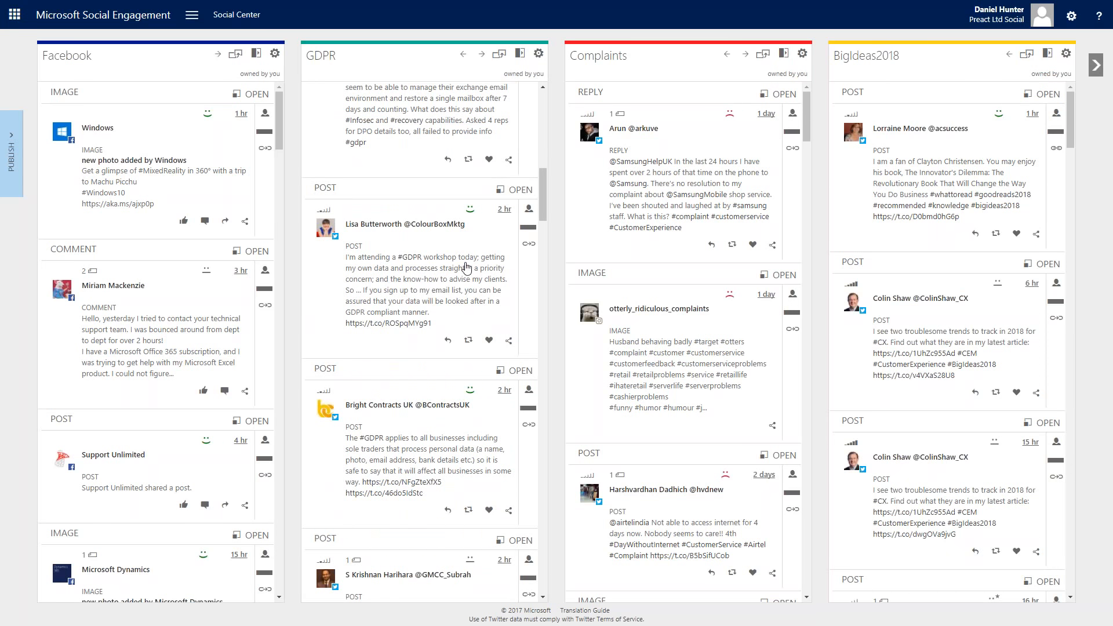
scroll(442, 451, "down", 1)
scroll(464, 426, "down", 3)
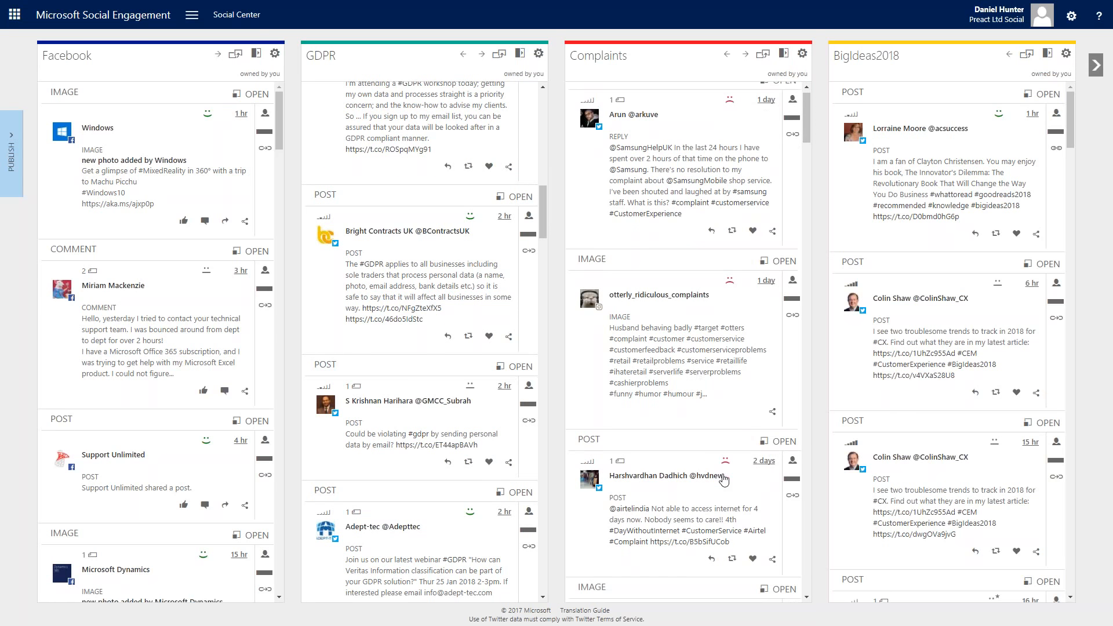
Read through the posts in the Complaints stream of Social Center
scroll(725, 484, "down", 2)
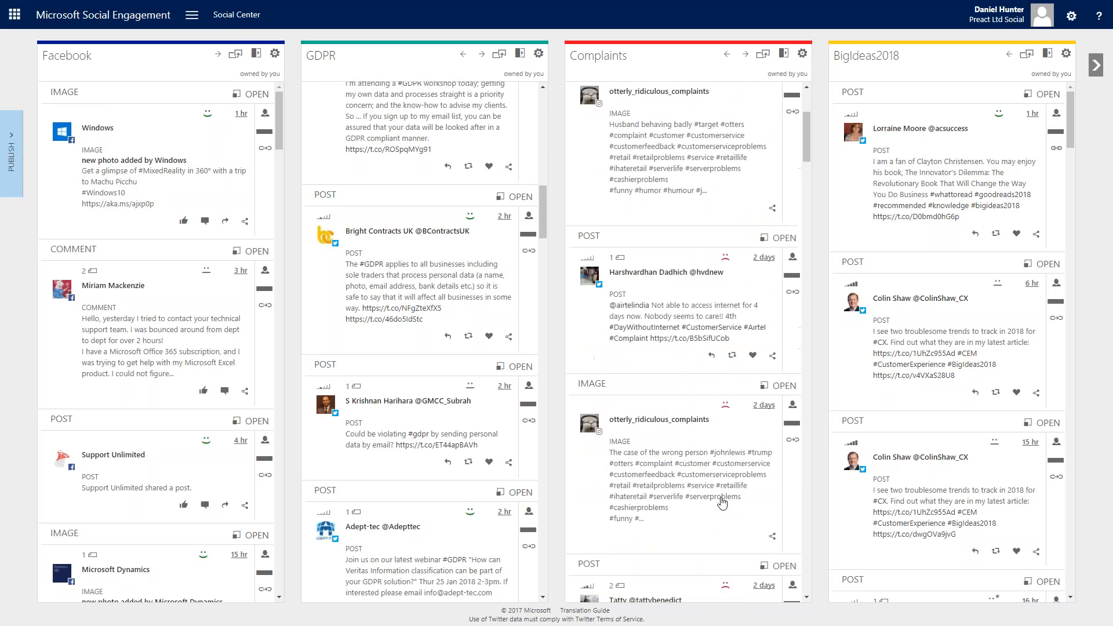
scroll(731, 518, "down", 3)
scroll(728, 516, "down", 2)
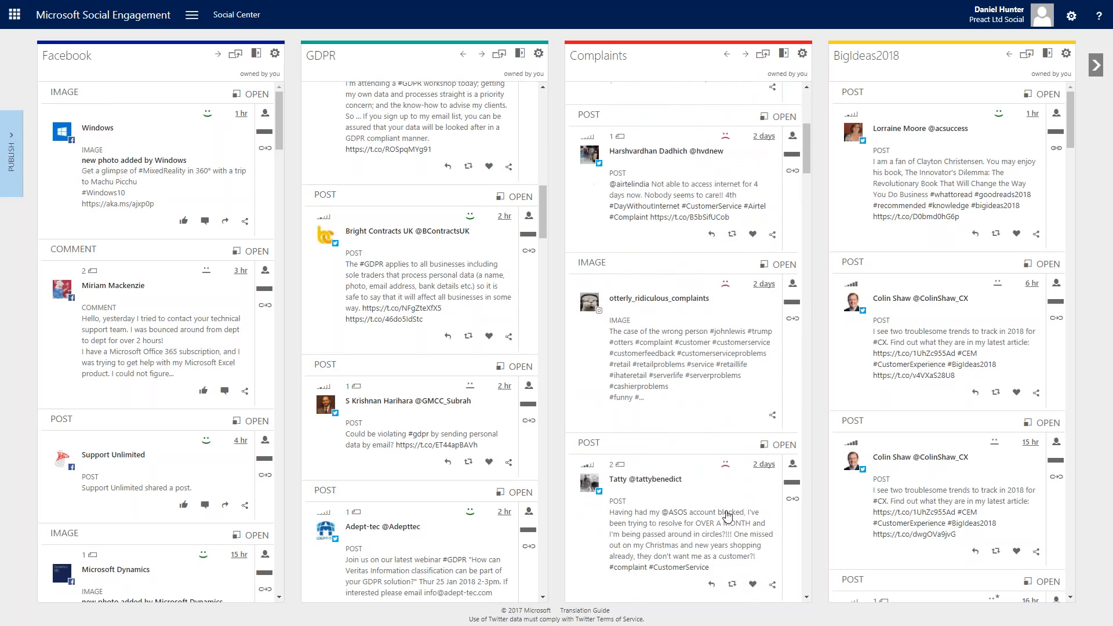
scroll(722, 476, "down", 4)
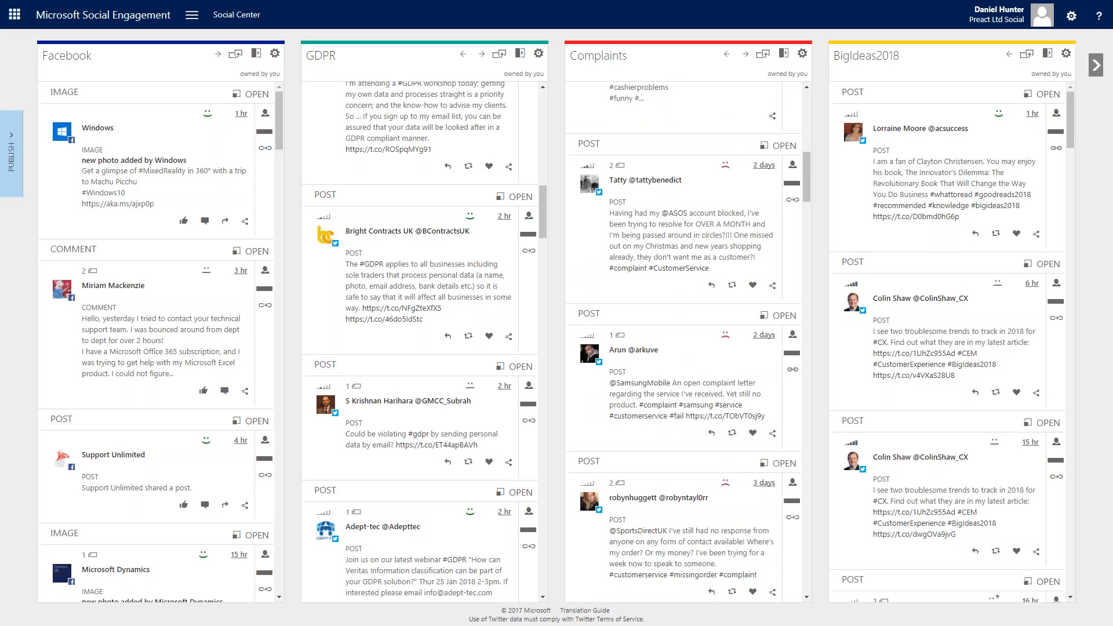
Add a new stream after the BigIdeas2018 stream and name it Test3
left_click(1089, 74)
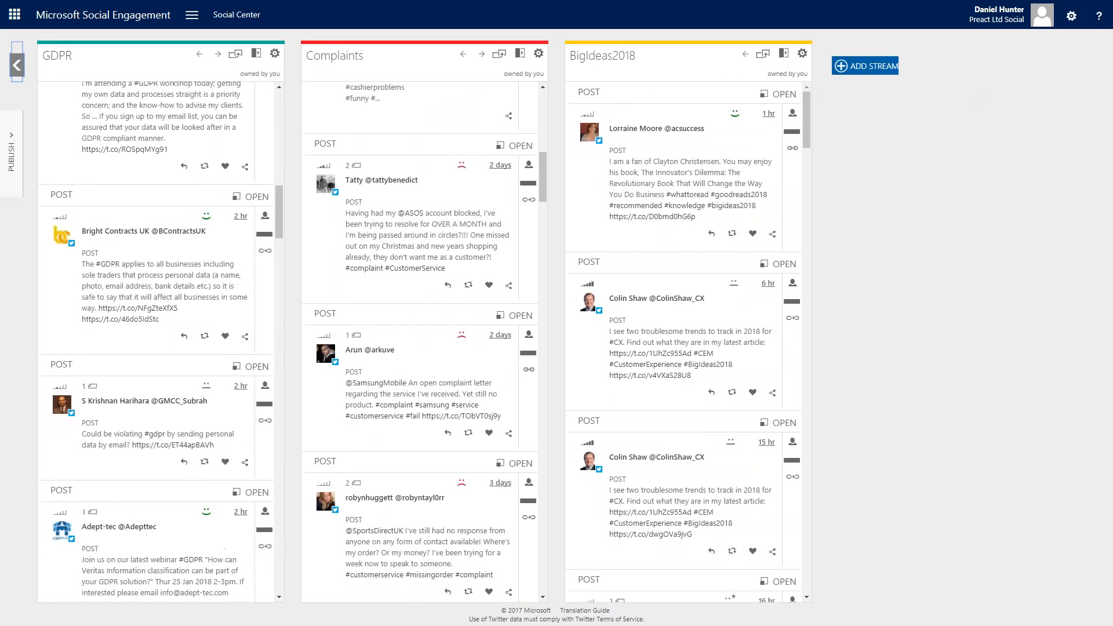
left_click(986, 65)
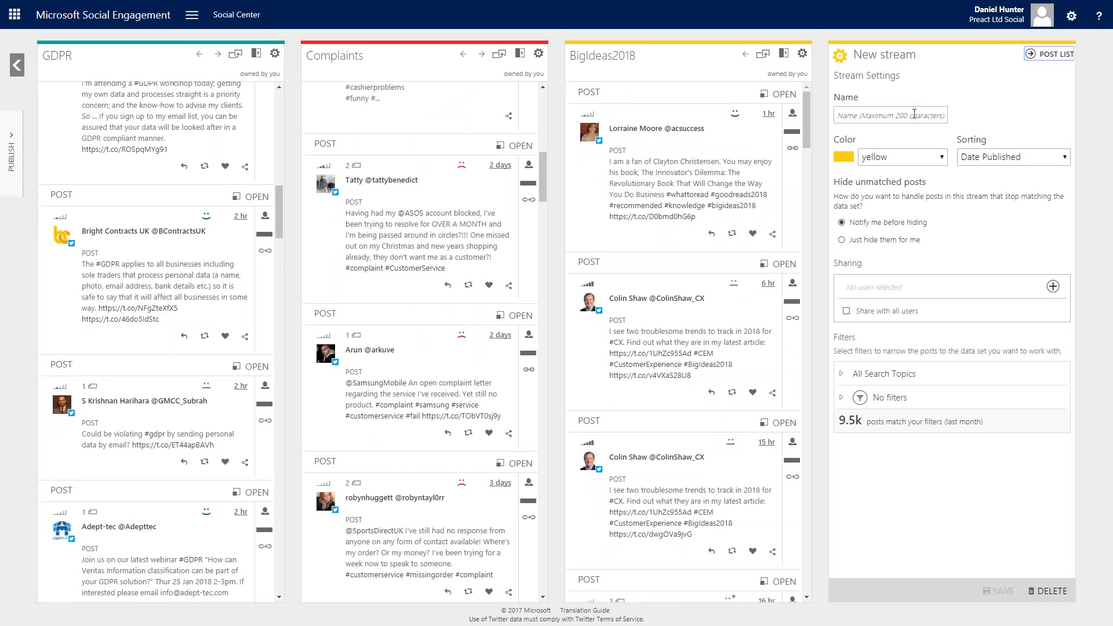
type("Tews")
key("BackSpace")
type("st3")
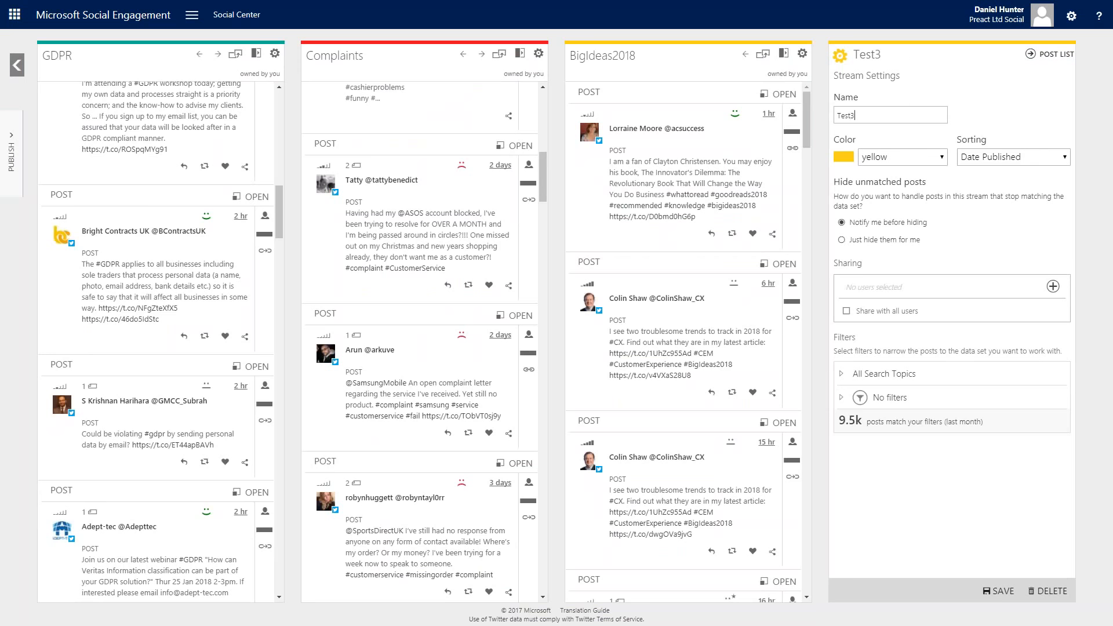
Set the Test3 stream's color to purple and its sorting to Date Published
left_click(940, 156)
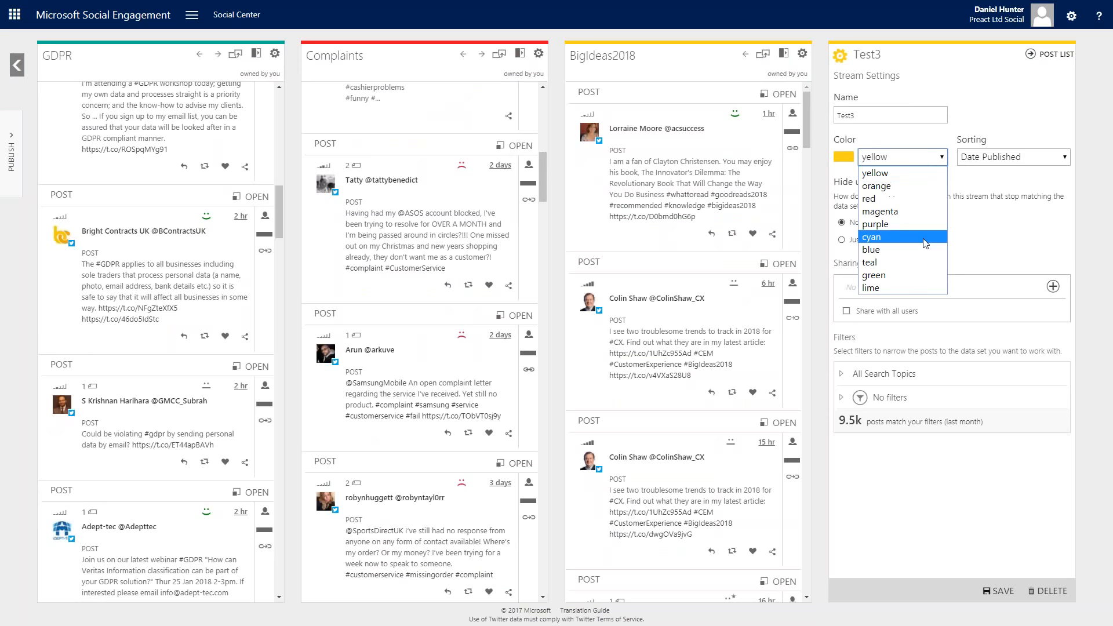
left_click(893, 223)
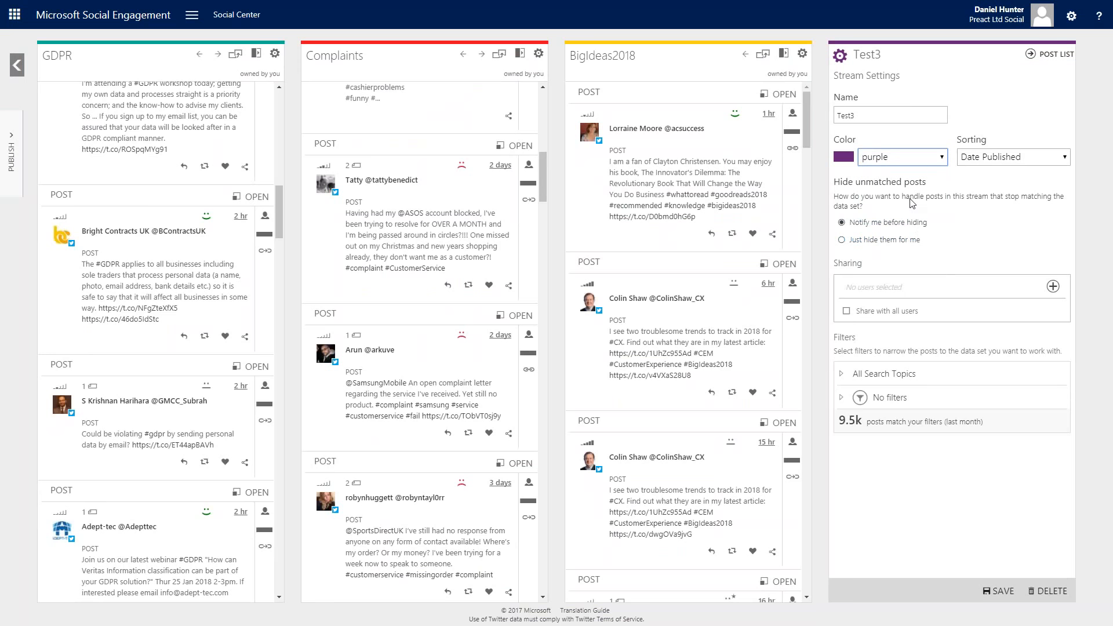
left_click(1015, 157)
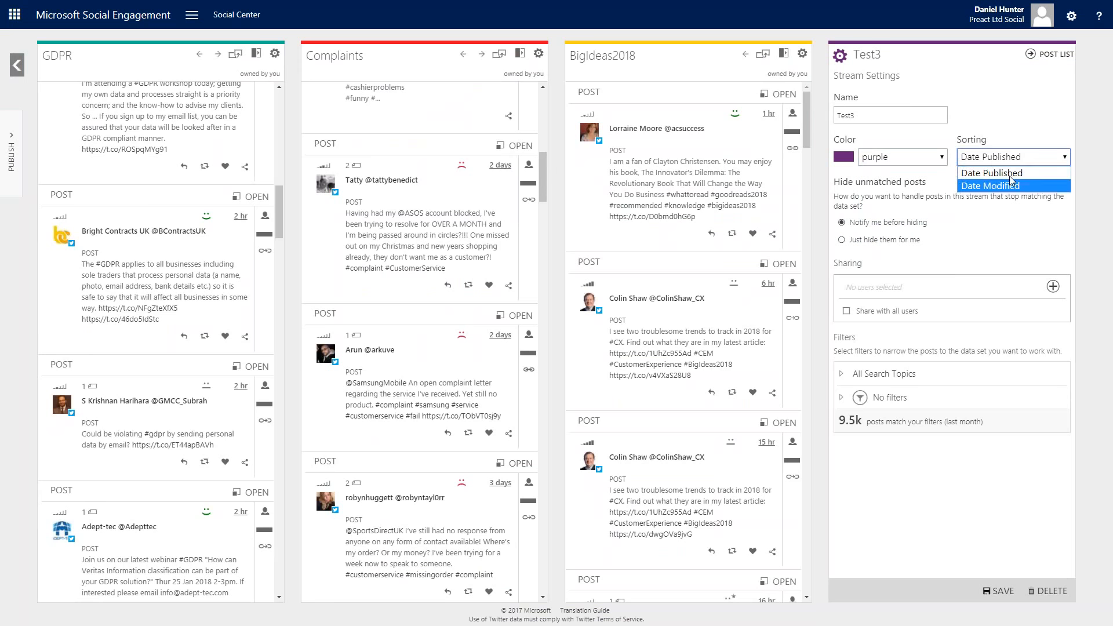
left_click(1009, 174)
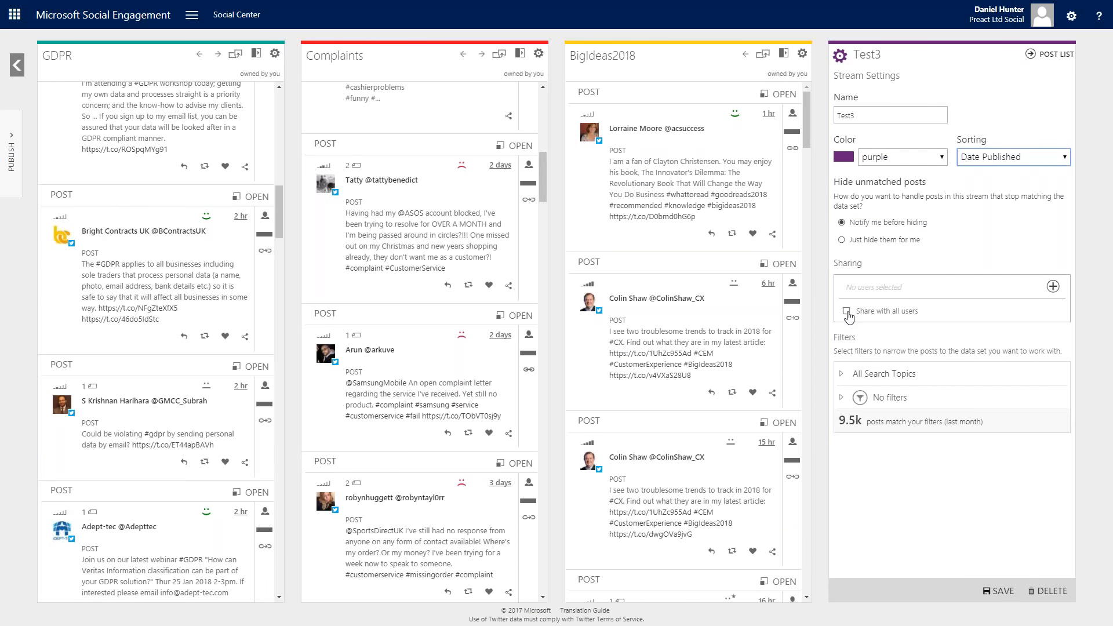
Restrict the Test3 stream to the Dynamics 365 search topic category
left_click(845, 377)
left_click(844, 376)
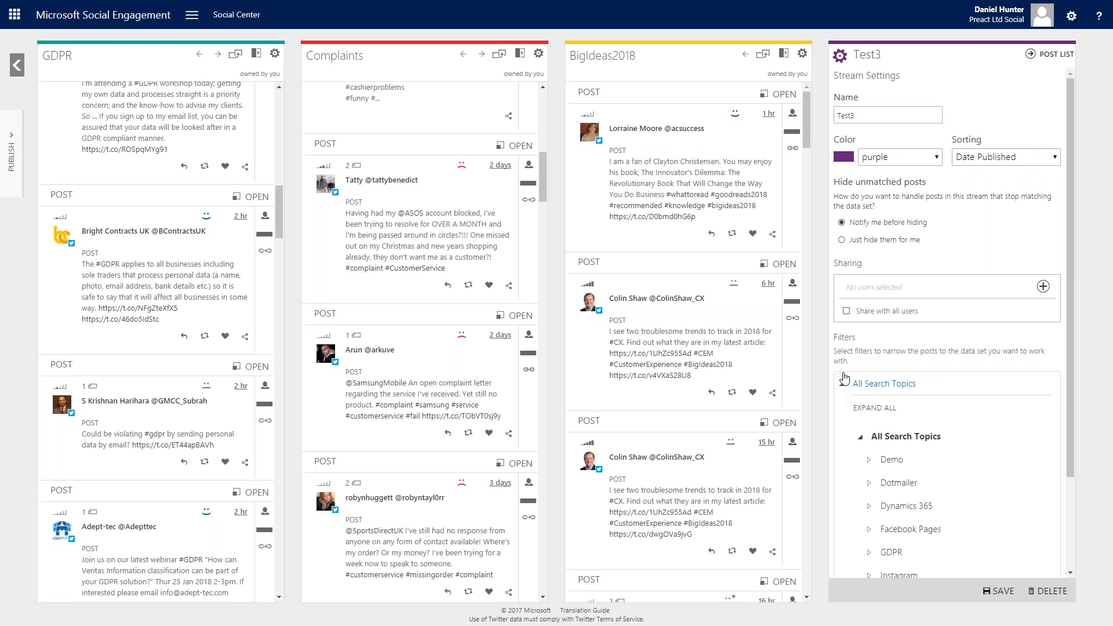
left_click(844, 379)
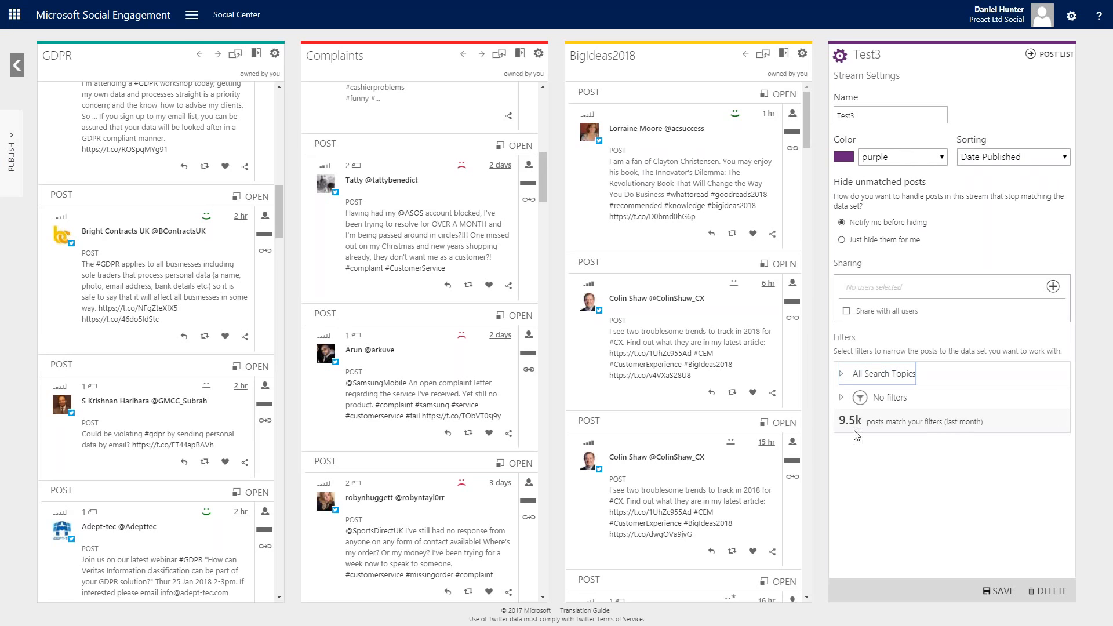
left_click(842, 374)
scroll(922, 441, "down", 2)
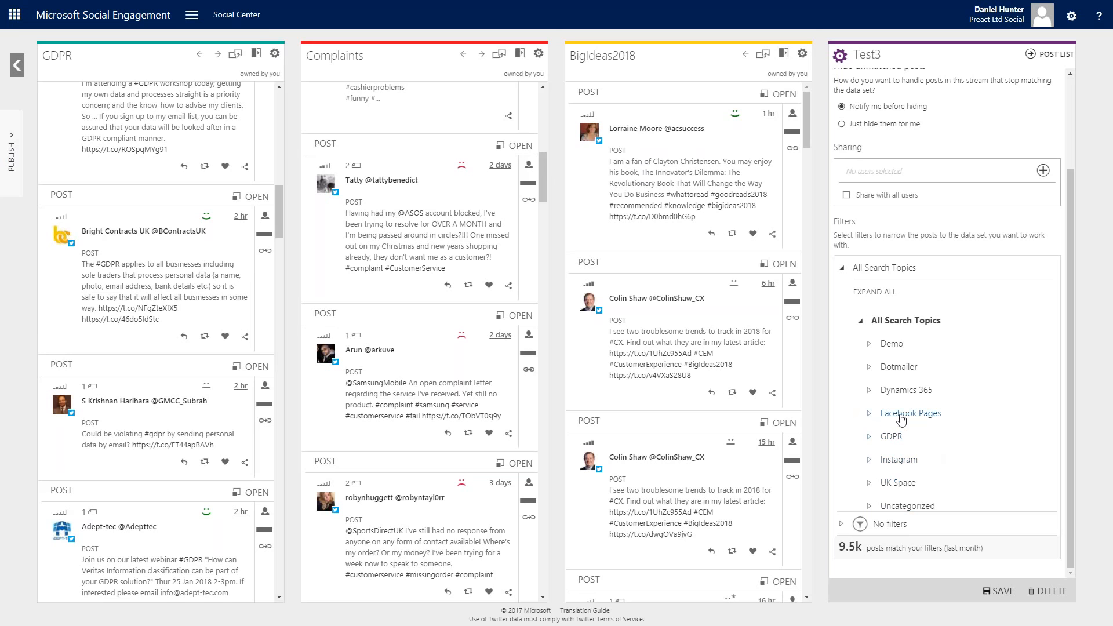
left_click(902, 391)
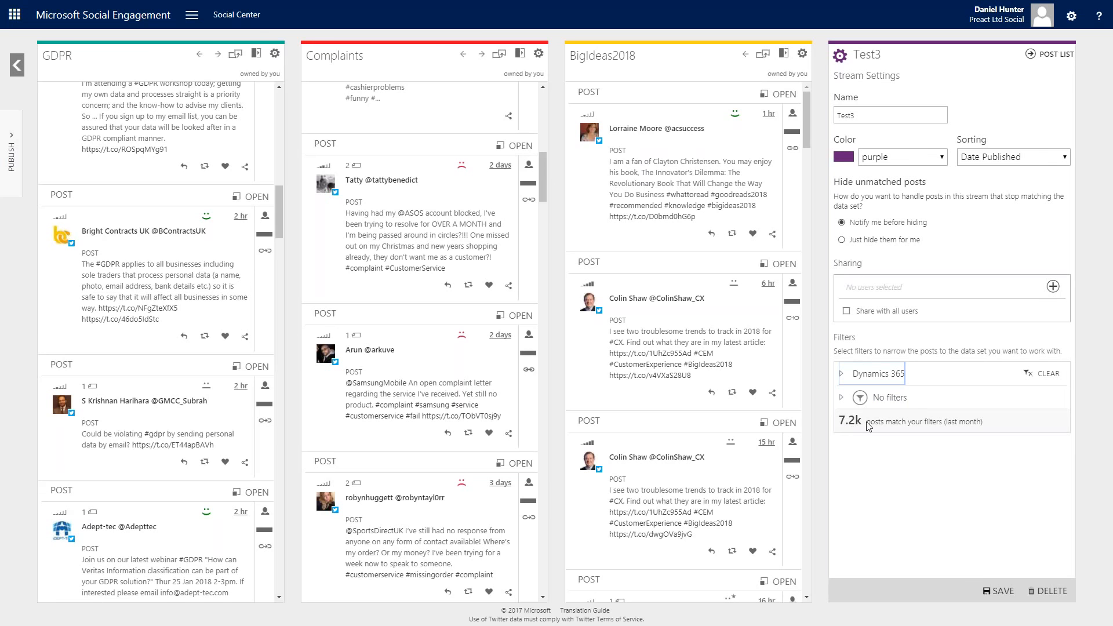
Filter the Test3 stream's sources to Twitter and LinkedIn and save the stream
left_click(878, 398)
scroll(928, 470, "down", 2)
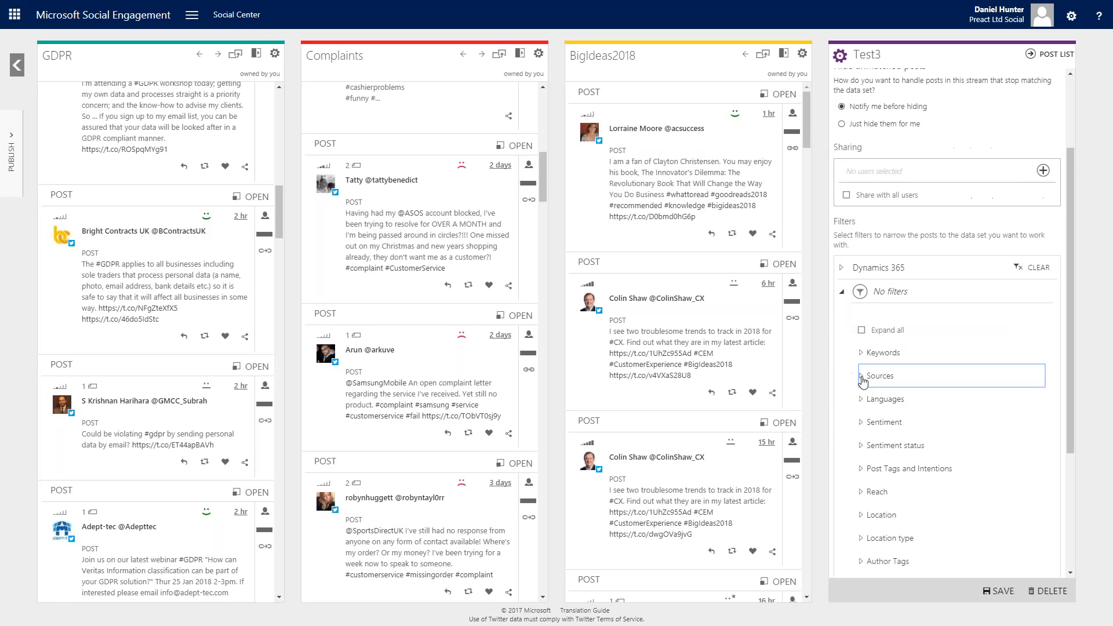
left_click(880, 376)
scroll(962, 425, "down", 3)
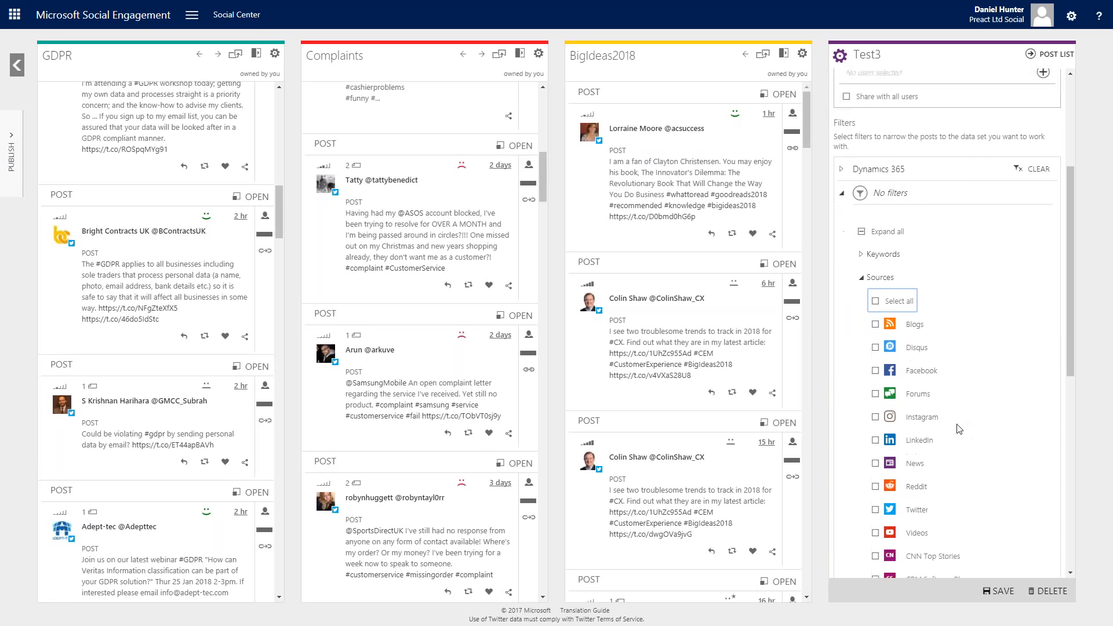
left_click(875, 434)
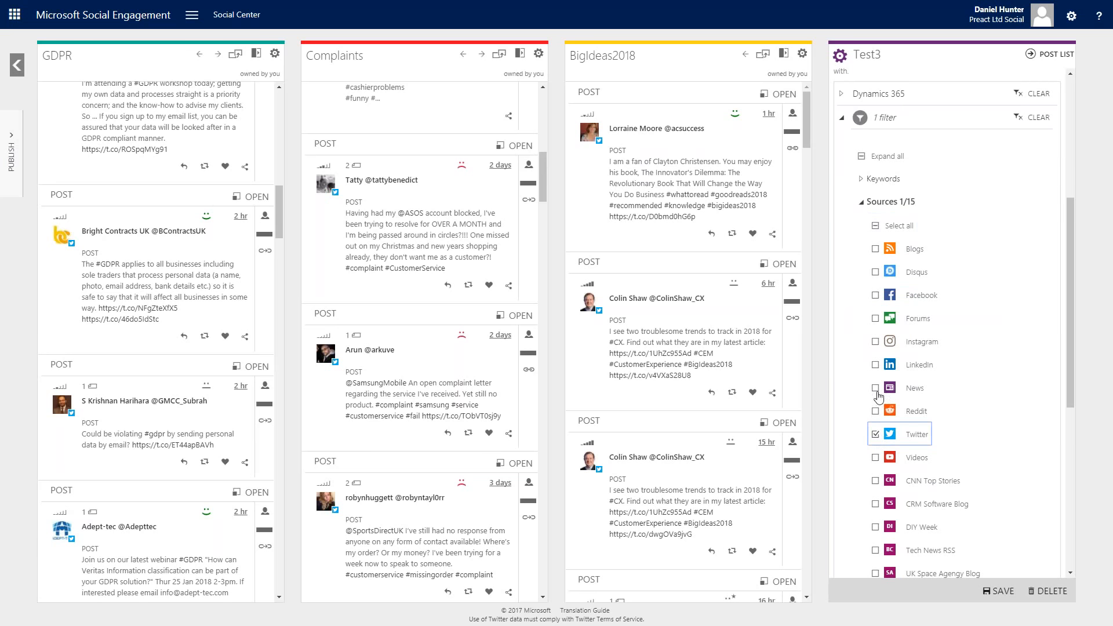
left_click(876, 365)
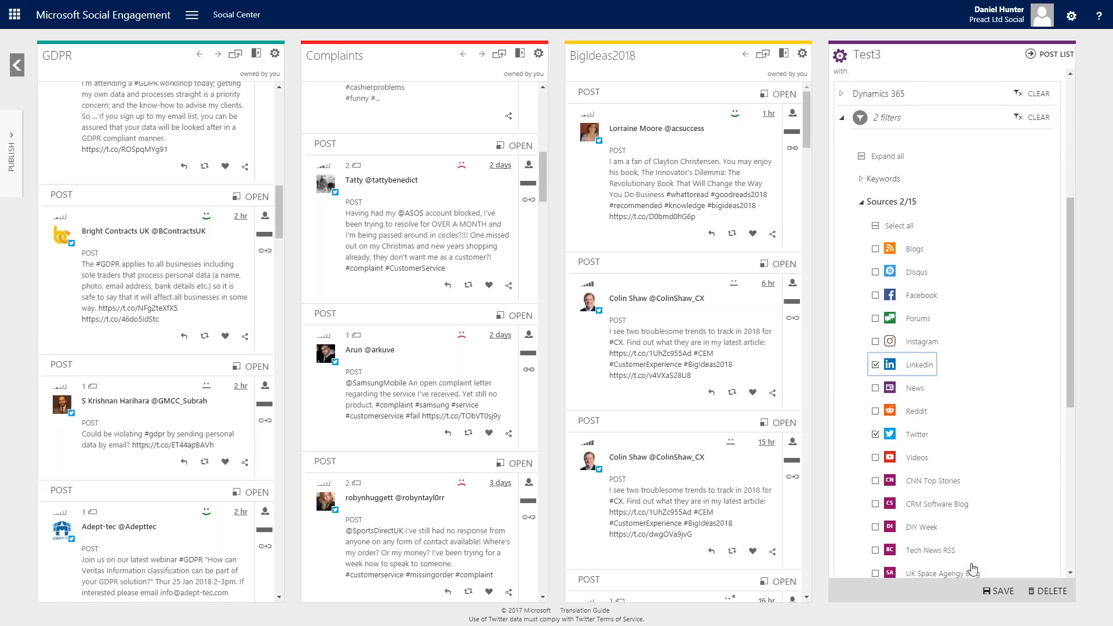
left_click(999, 590)
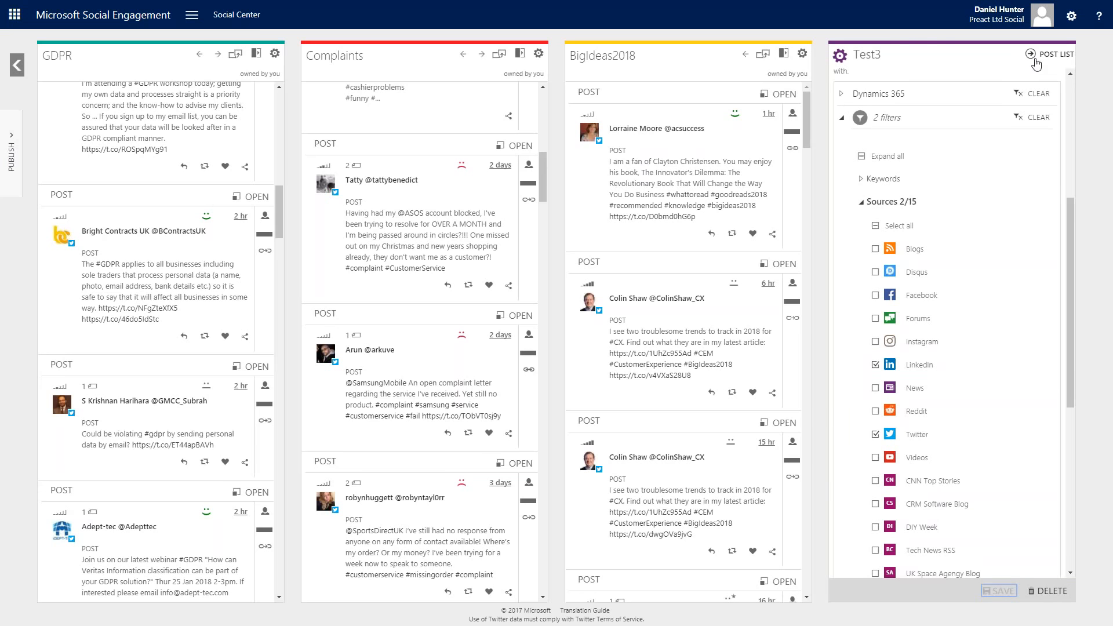
Show the Test3 stream's post list, read through its posts and load the newly available post
left_click(1053, 54)
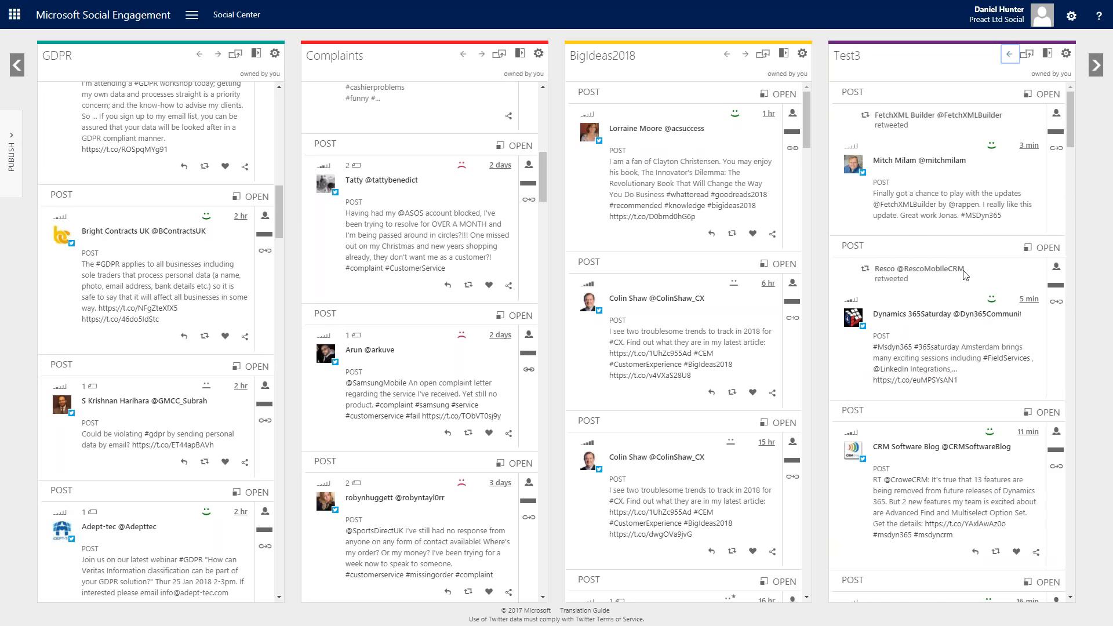
scroll(945, 242, "down", 3)
scroll(946, 243, "down", 2)
scroll(944, 242, "down", 5)
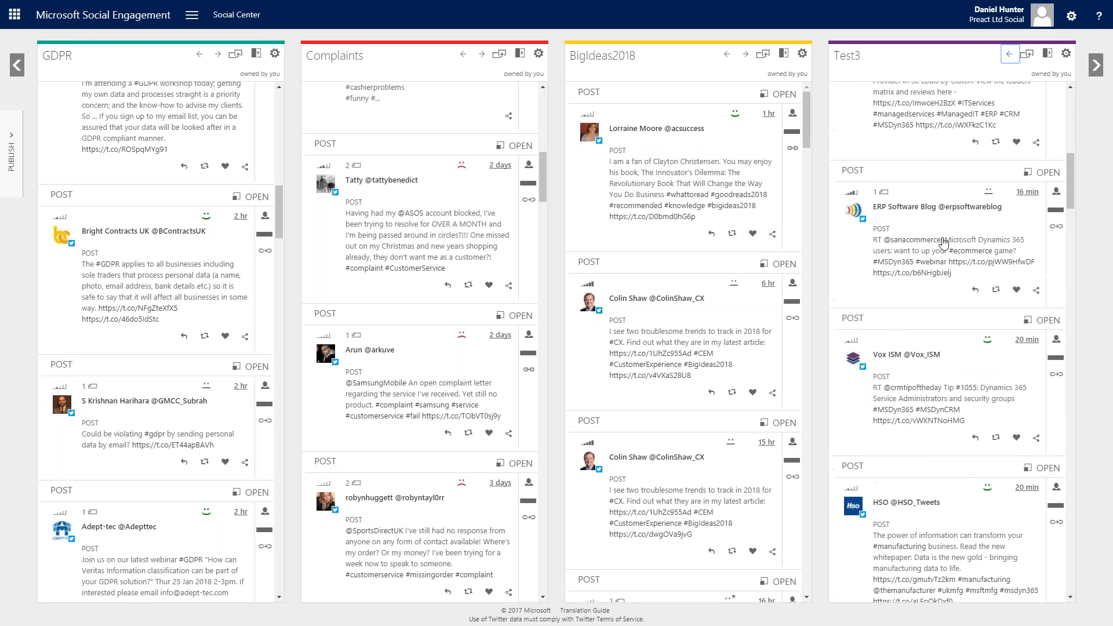
scroll(944, 242, "down", 12)
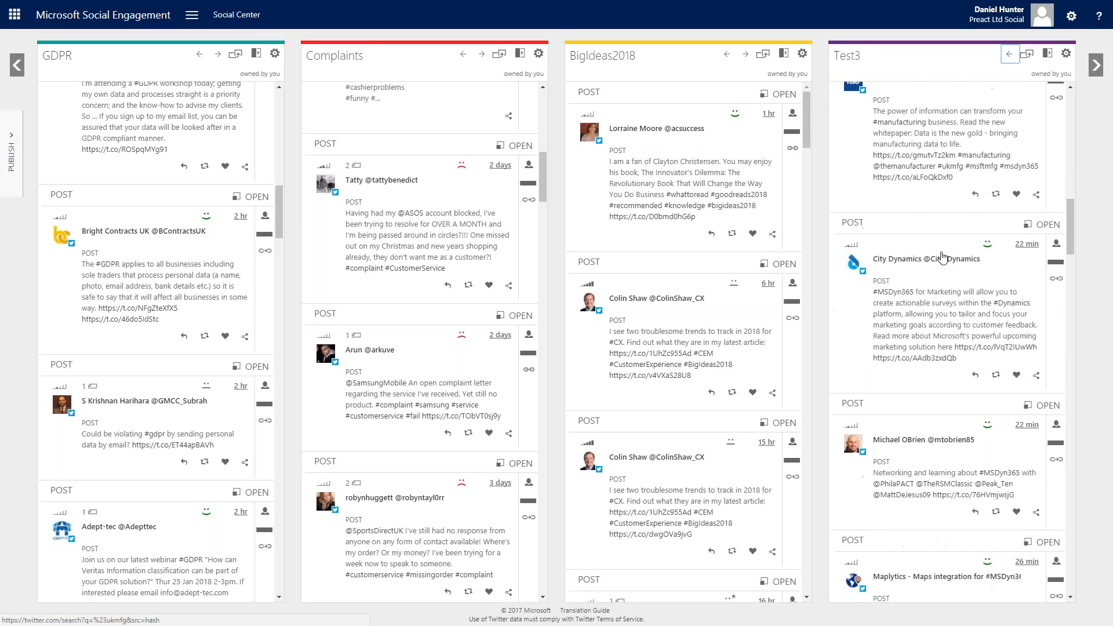
scroll(943, 263, "down", 10)
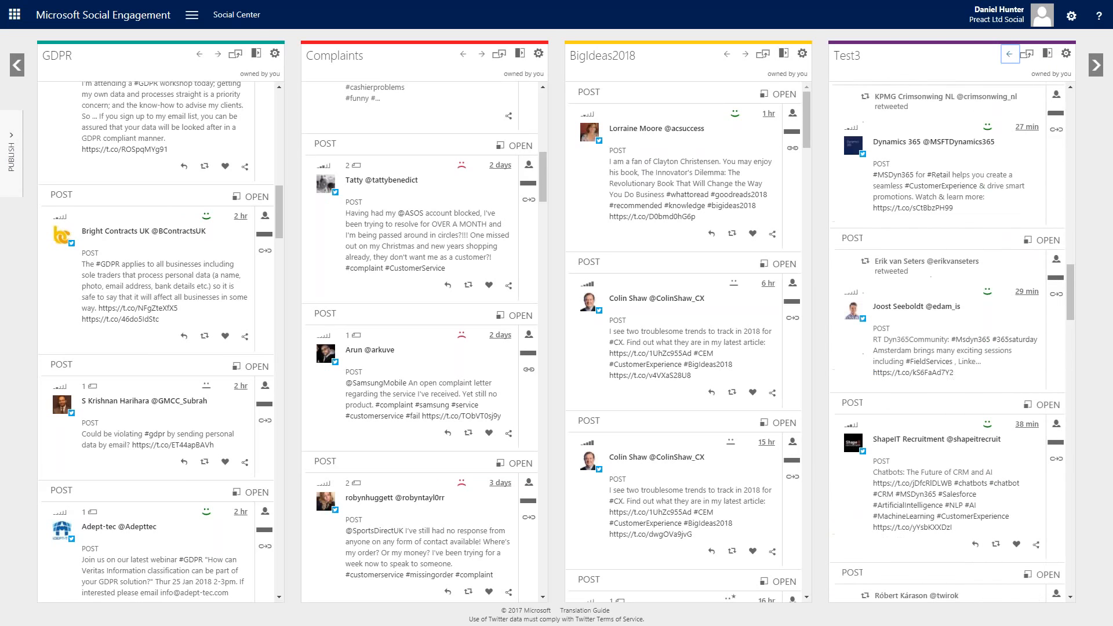
scroll(939, 261, "up", 20)
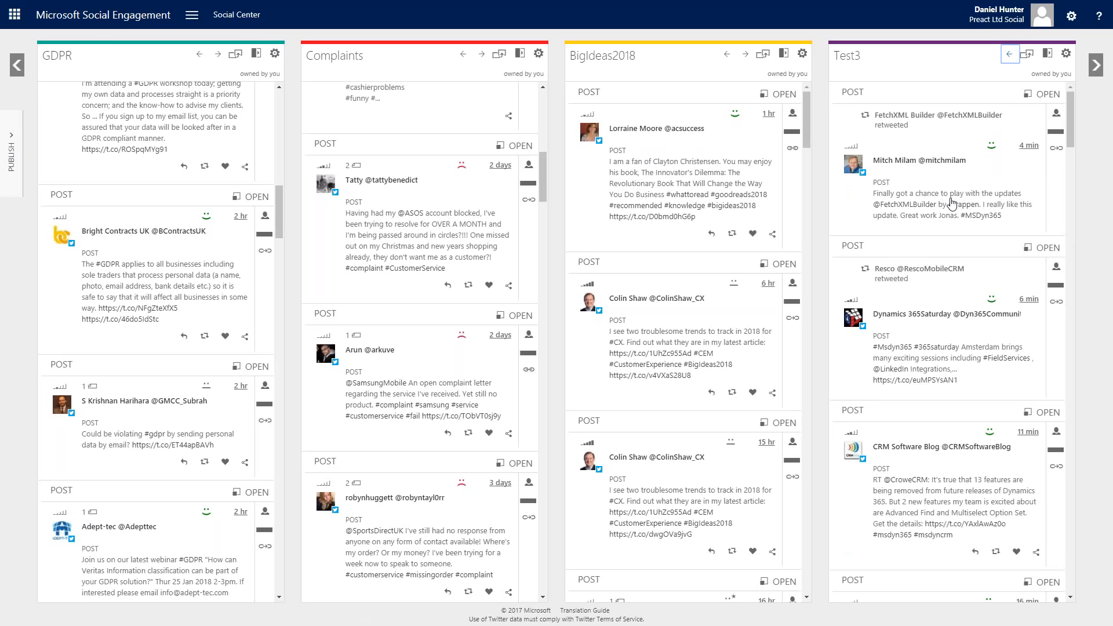
scroll(939, 358, "down", 4)
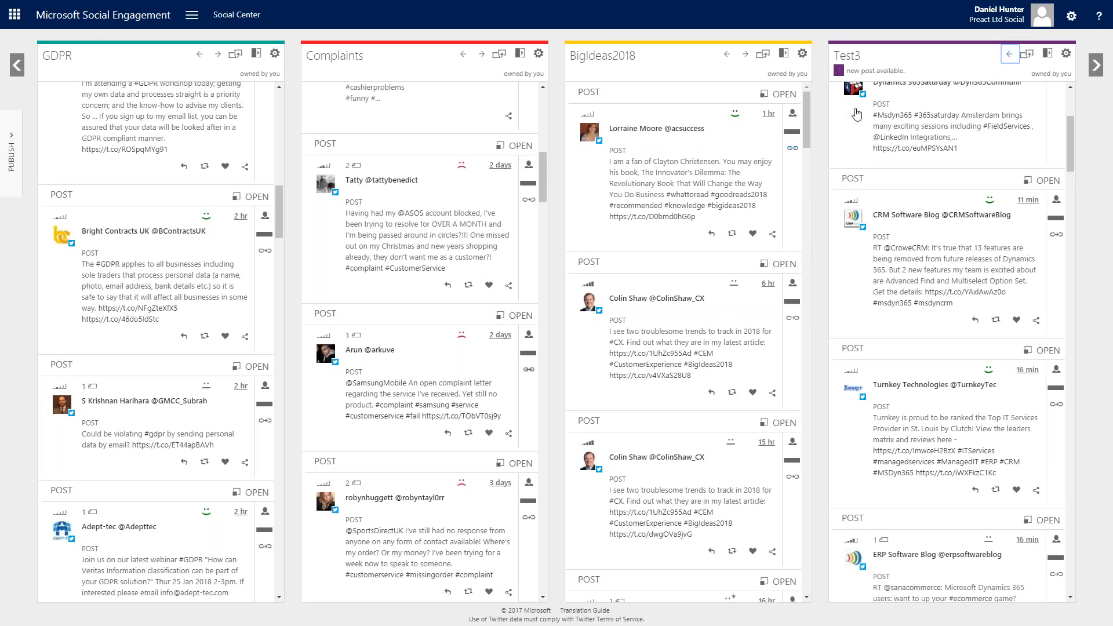
left_click(859, 76)
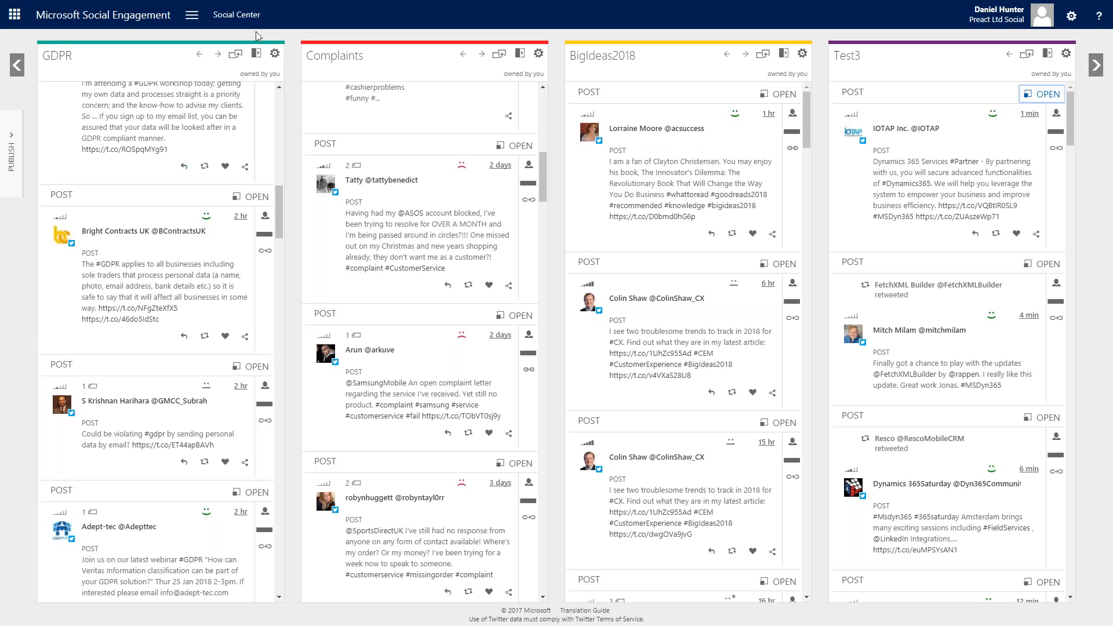
Open the Activity Map and look over the sentiment markers across the world
left_click(192, 15)
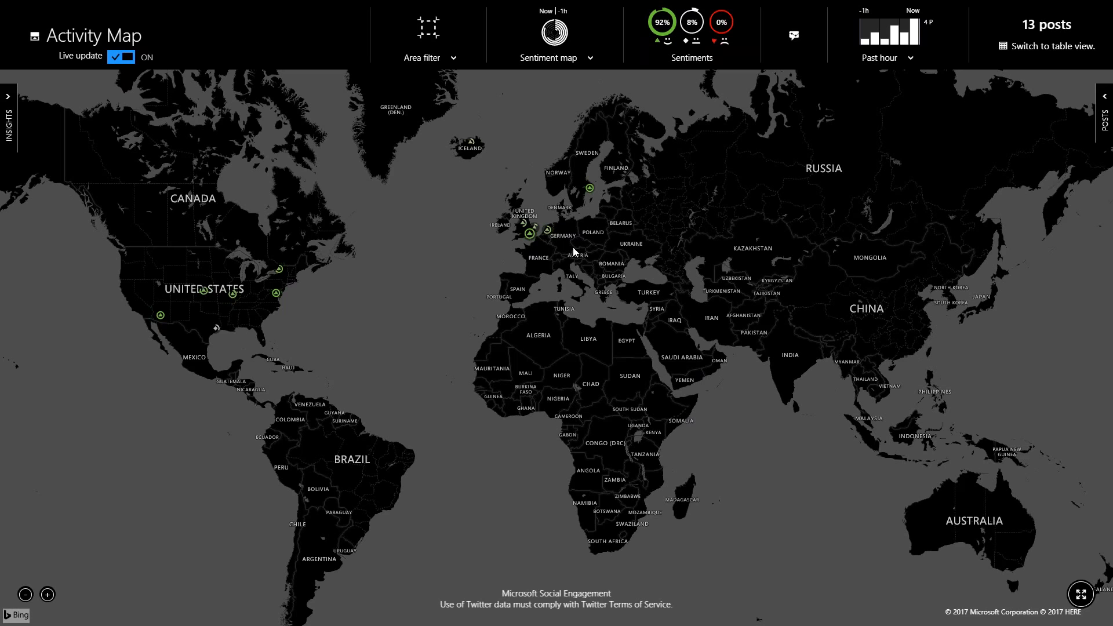
scroll(574, 251, "up", 1)
scroll(565, 267, "down", 1)
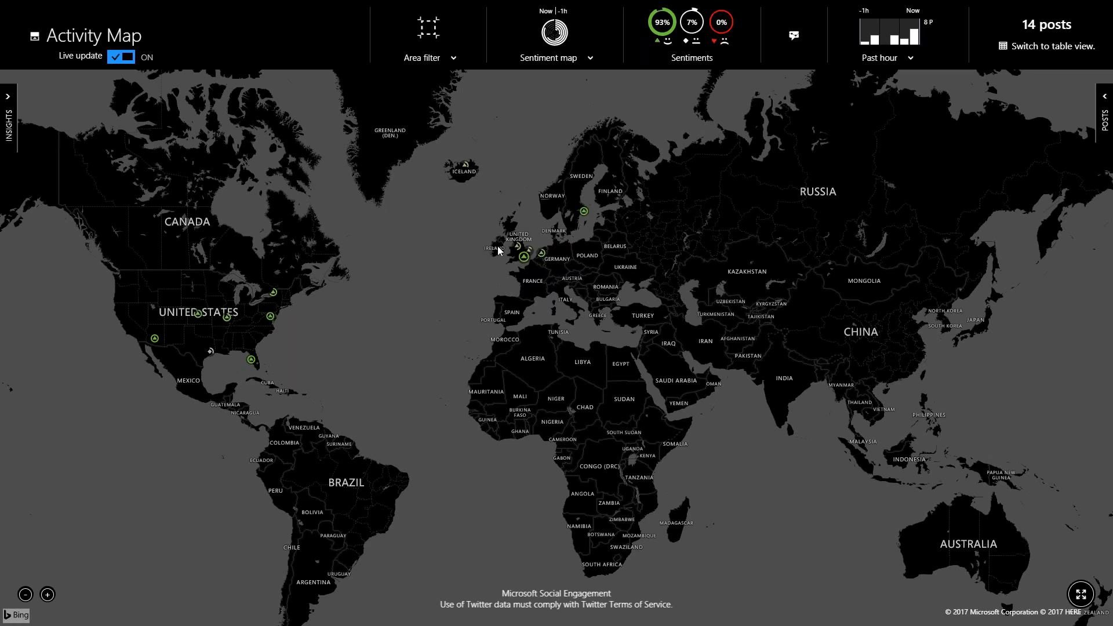
Switch to the #britainsfavouritedogs activity map and change its map type to Sentiment map
key("alt+Tab")
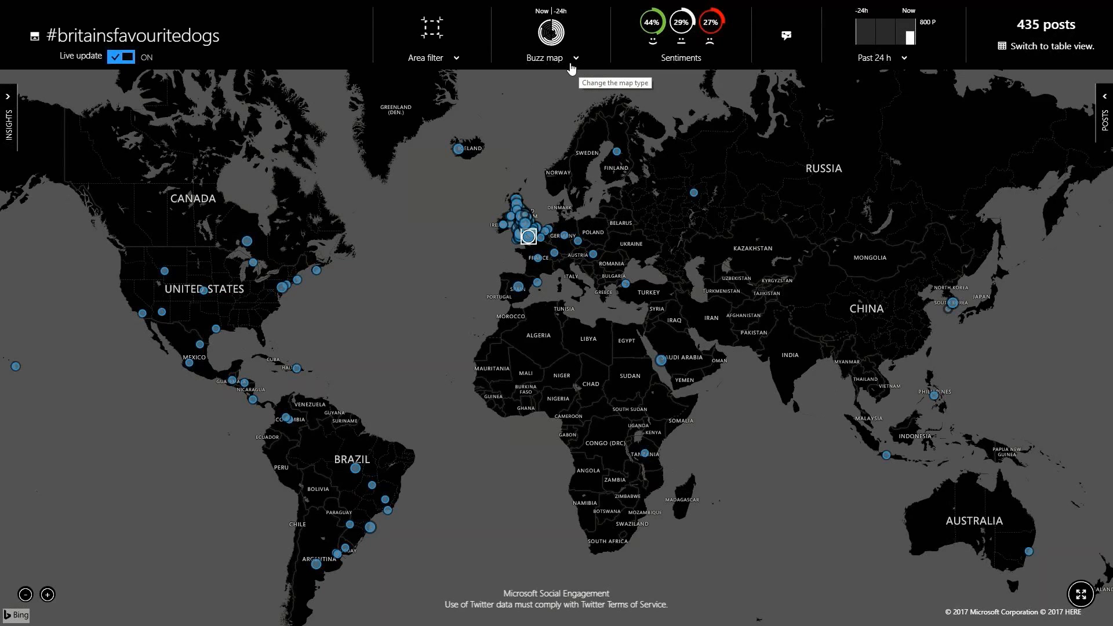
left_click(572, 69)
left_click(563, 100)
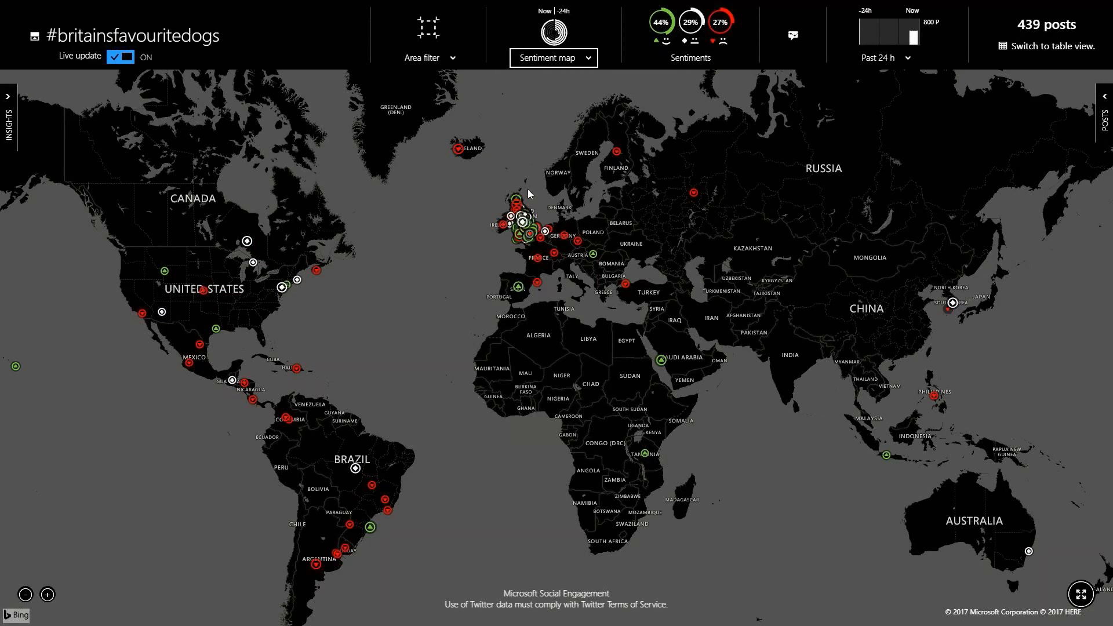
Focus the sentiment map on the United Kingdom and limit its time frame to the past 30 minutes
scroll(531, 191, "up", 1)
scroll(534, 212, "up", 1)
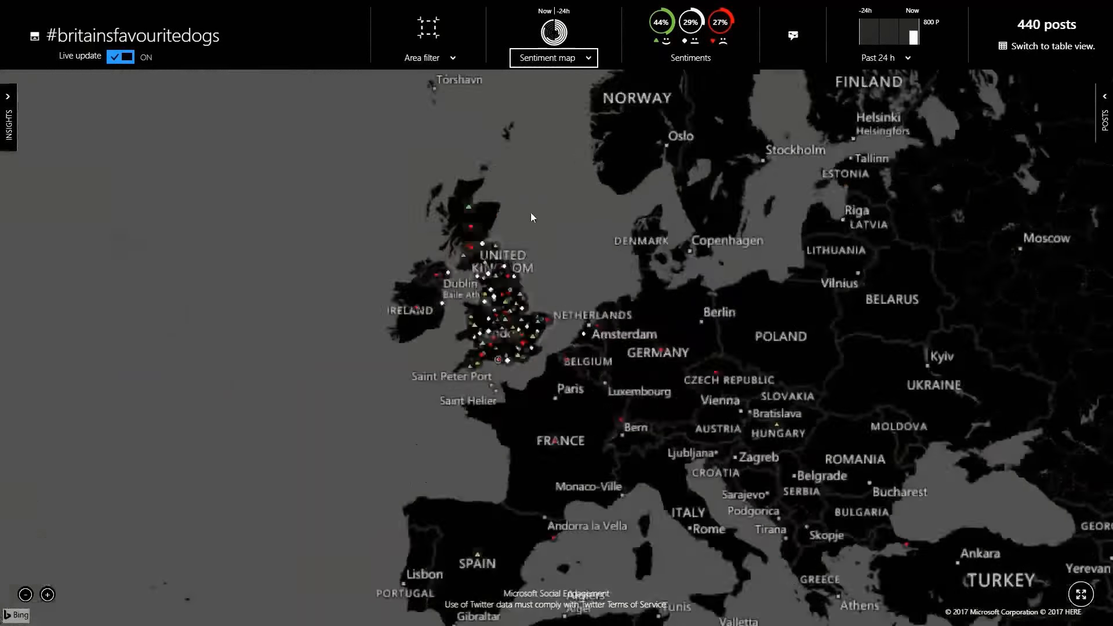
scroll(528, 244, "up", 1)
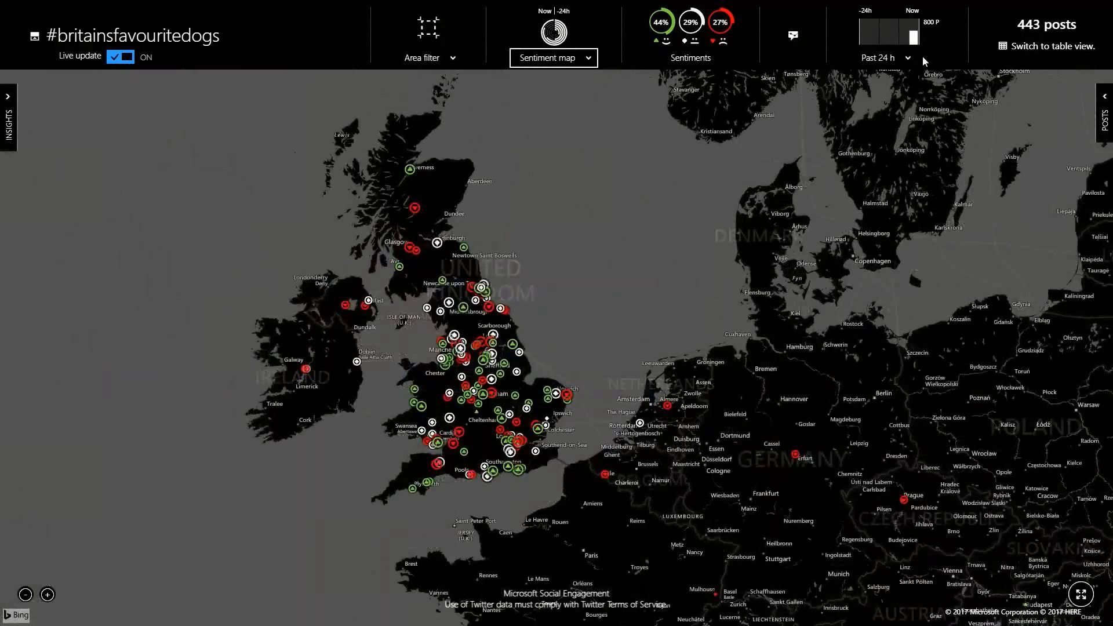
left_click(921, 58)
left_click(897, 79)
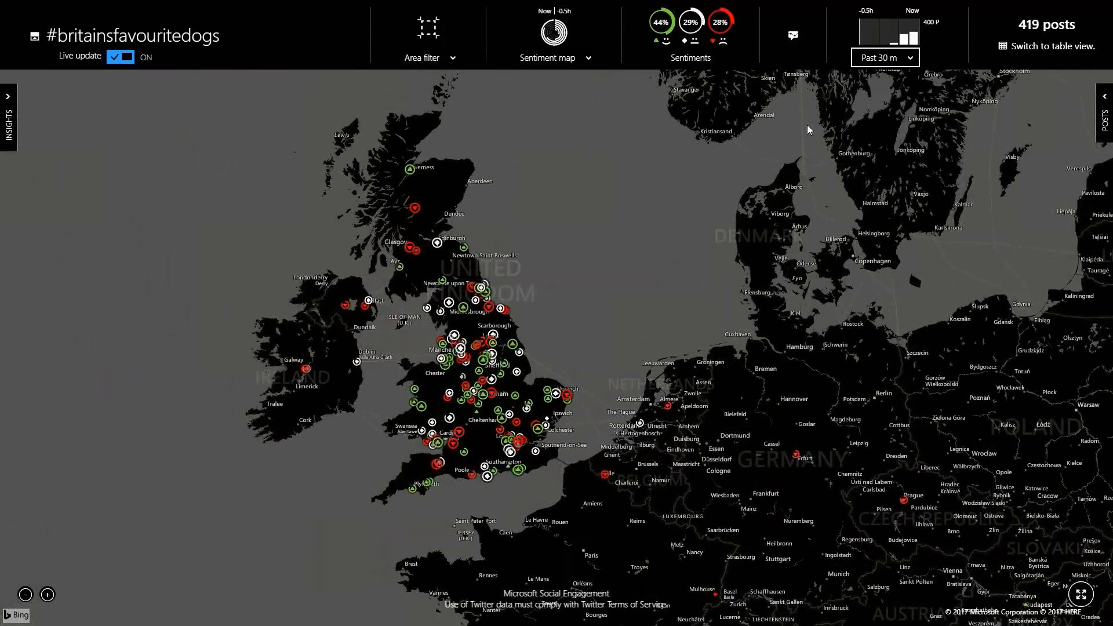
Filter the map to positive posts only and center it on the United Kingdom
left_click_drag(573, 274, 646, 280)
scroll(645, 279, "up", 1)
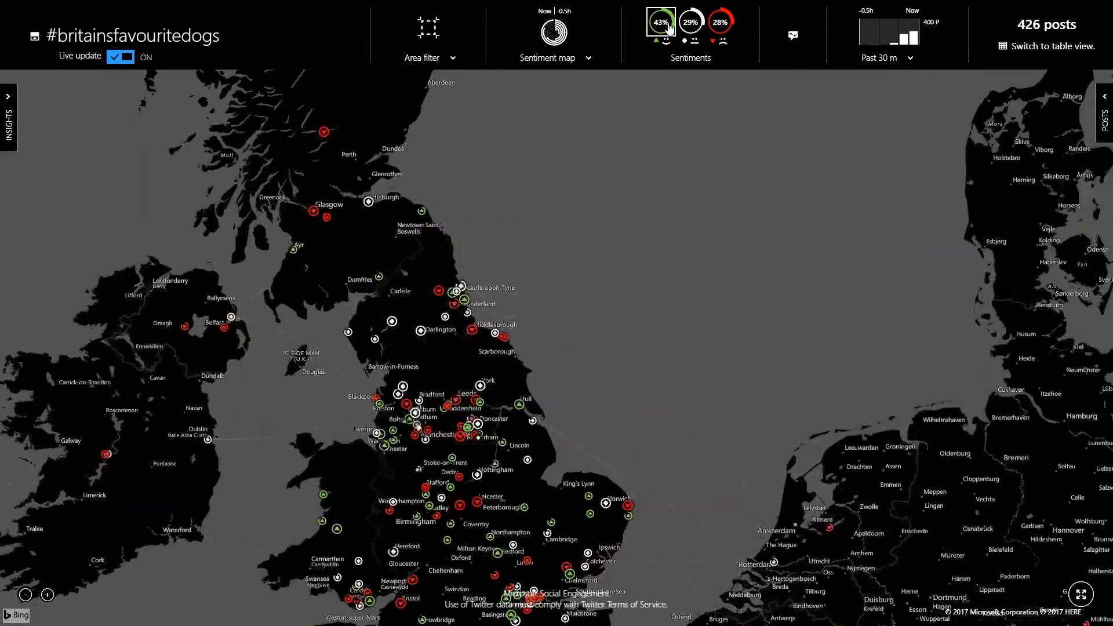
left_click(669, 25)
left_click_drag(573, 336, 656, 244)
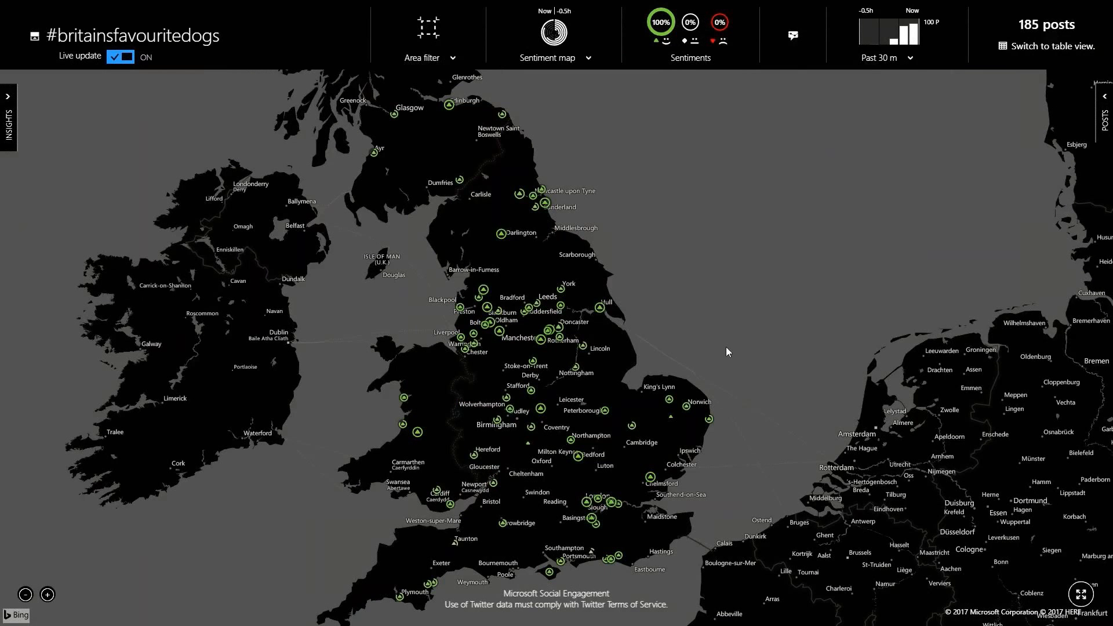
View the posts of the cluster at Chelmsford, return to the full post list and collapse it
left_click(651, 475)
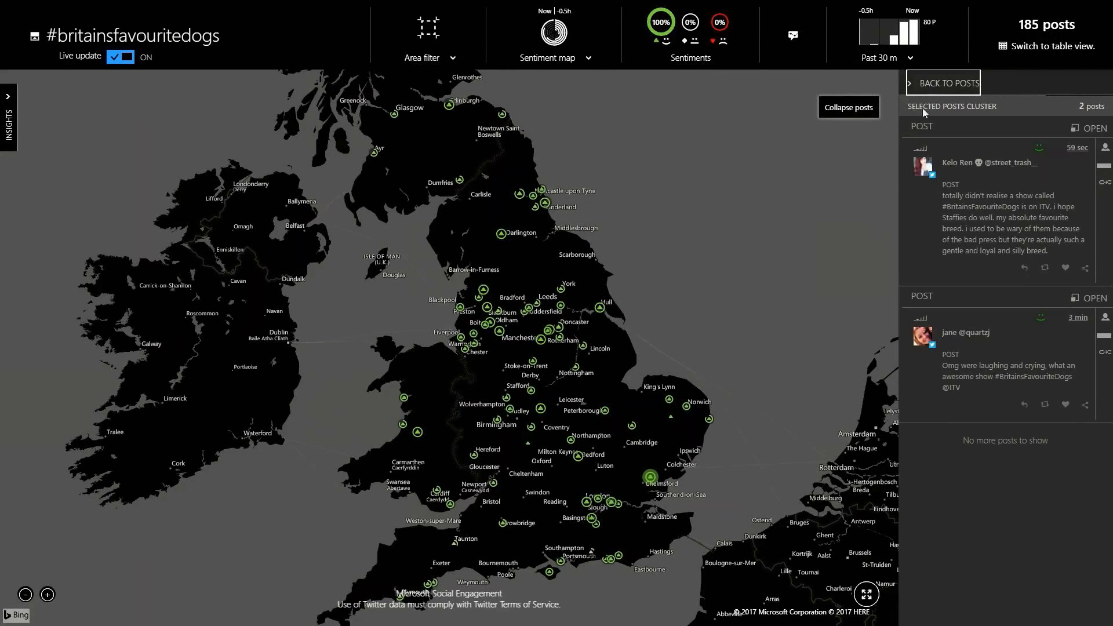
left_click(913, 86)
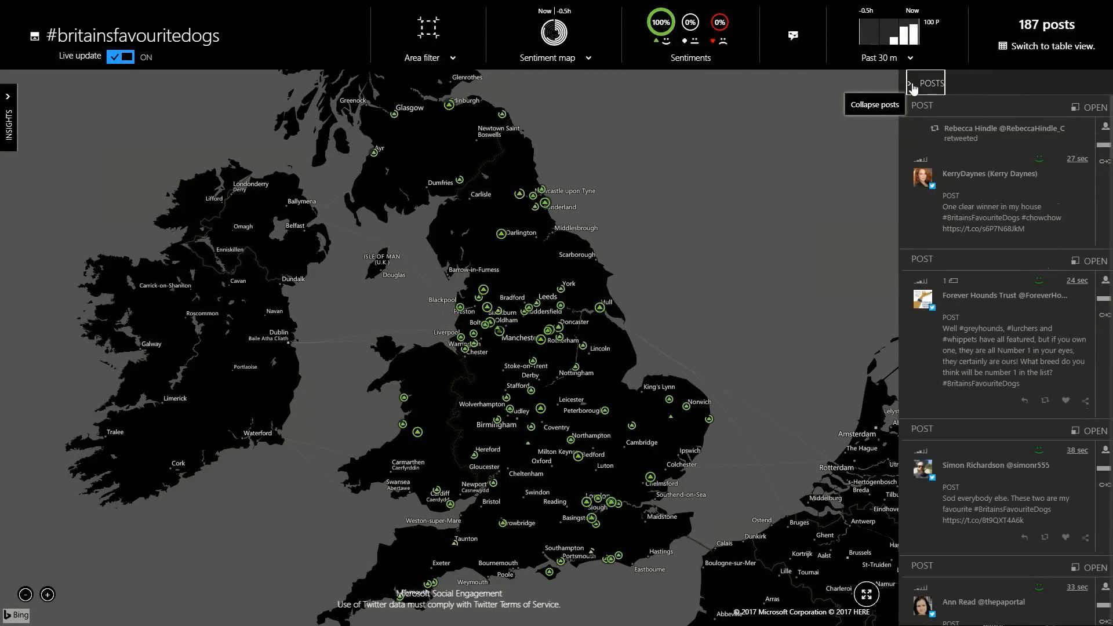
left_click(912, 90)
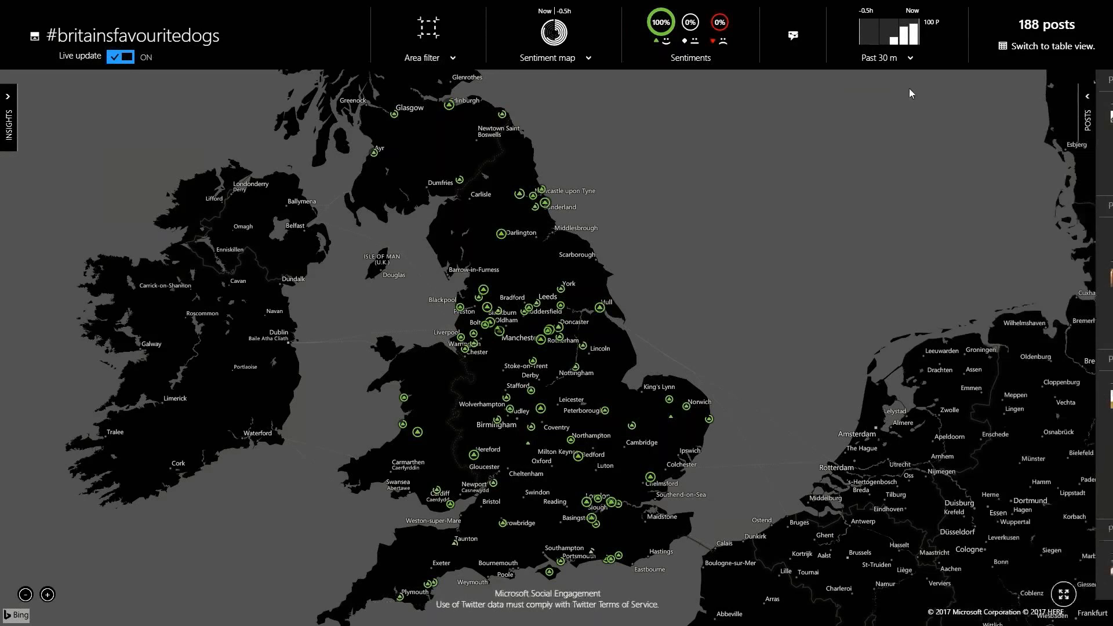
View the posts of the cluster at Darlington, return to the full post list and collapse it
left_click(502, 234)
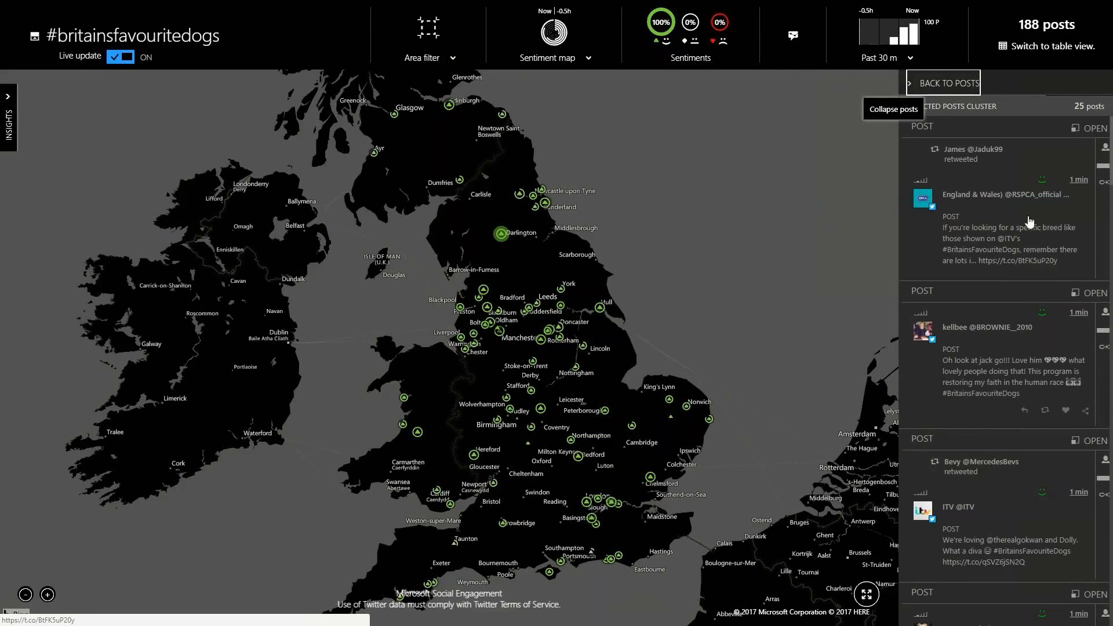
left_click(946, 85)
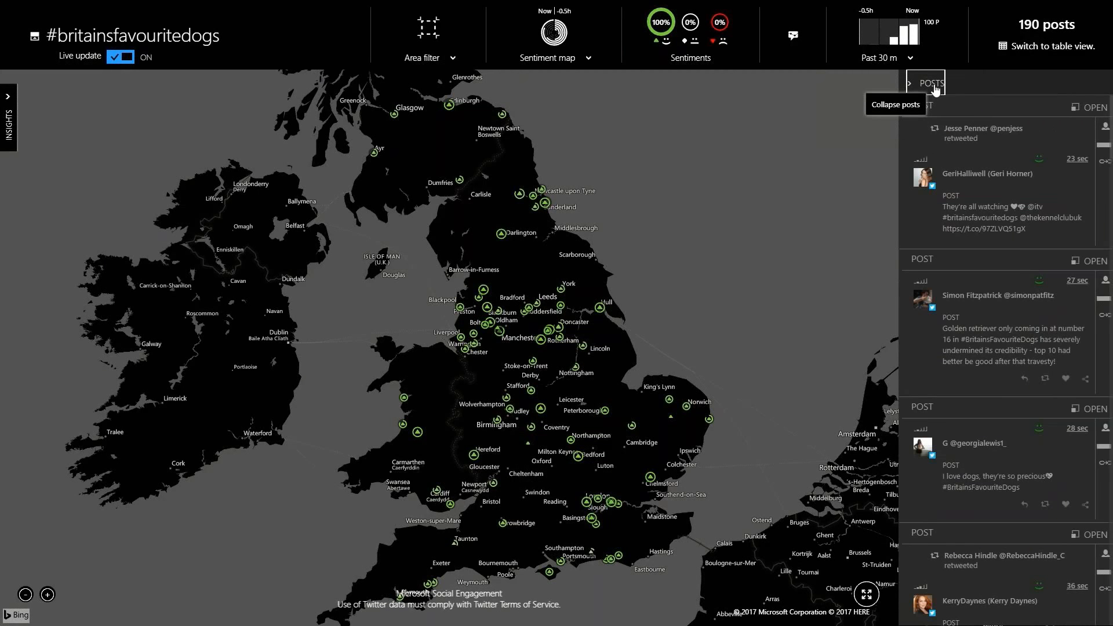
left_click(935, 86)
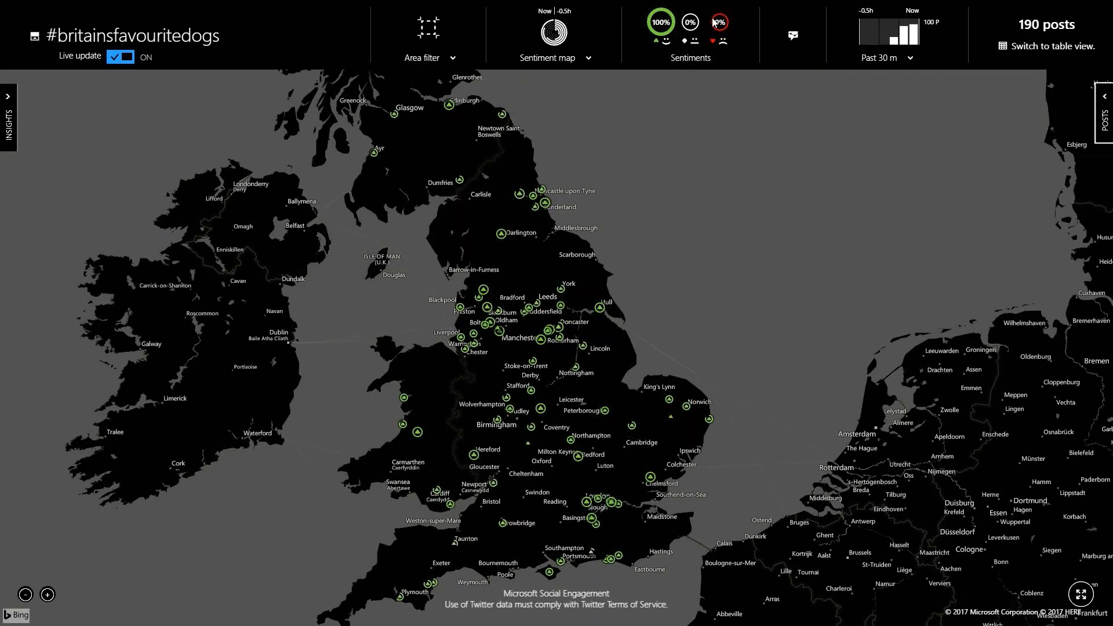
Clear the positive-posts filter, check the map with negative posts only, and restore all sentiments
left_click(666, 26)
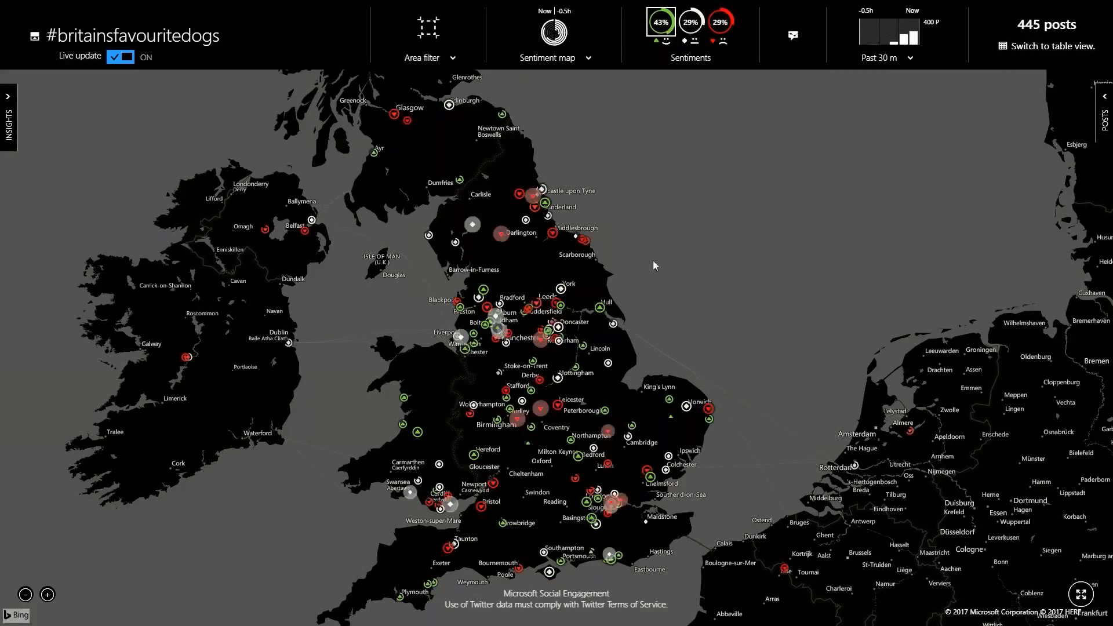
left_click(721, 29)
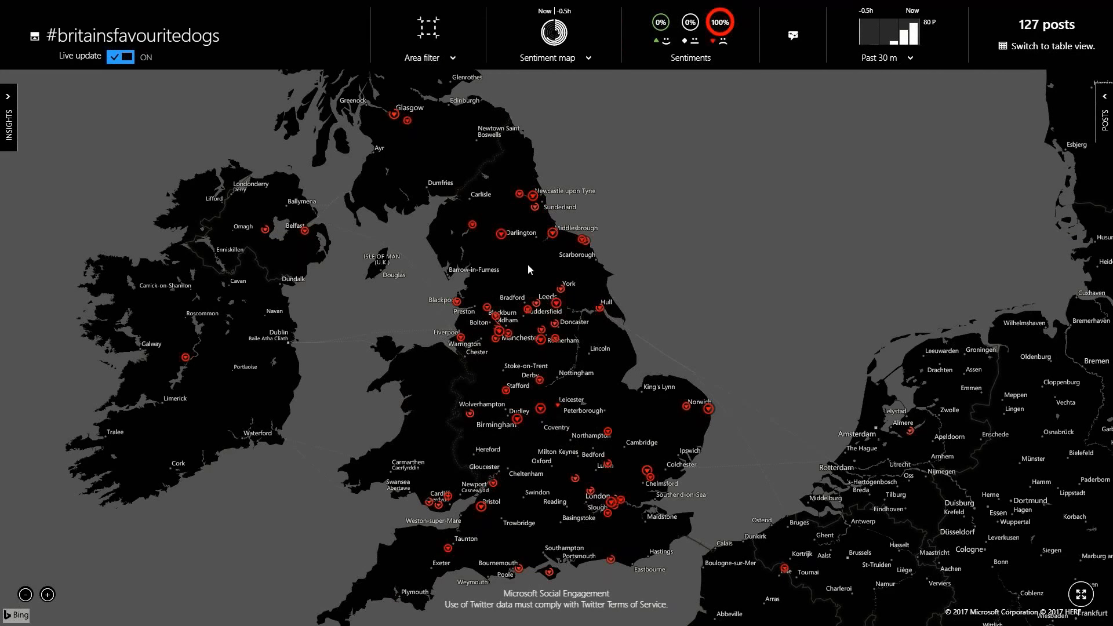
left_click(718, 34)
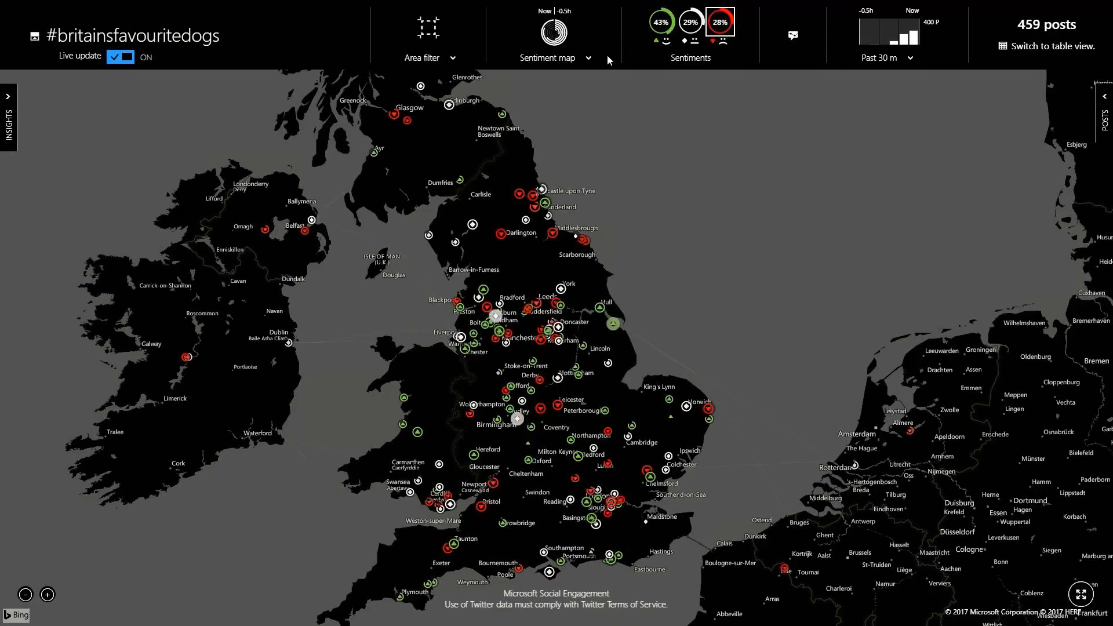
View the activity as a Buzz map, examine the clusters across northern England, and return to the Sentiment map
left_click(584, 59)
left_click(566, 77)
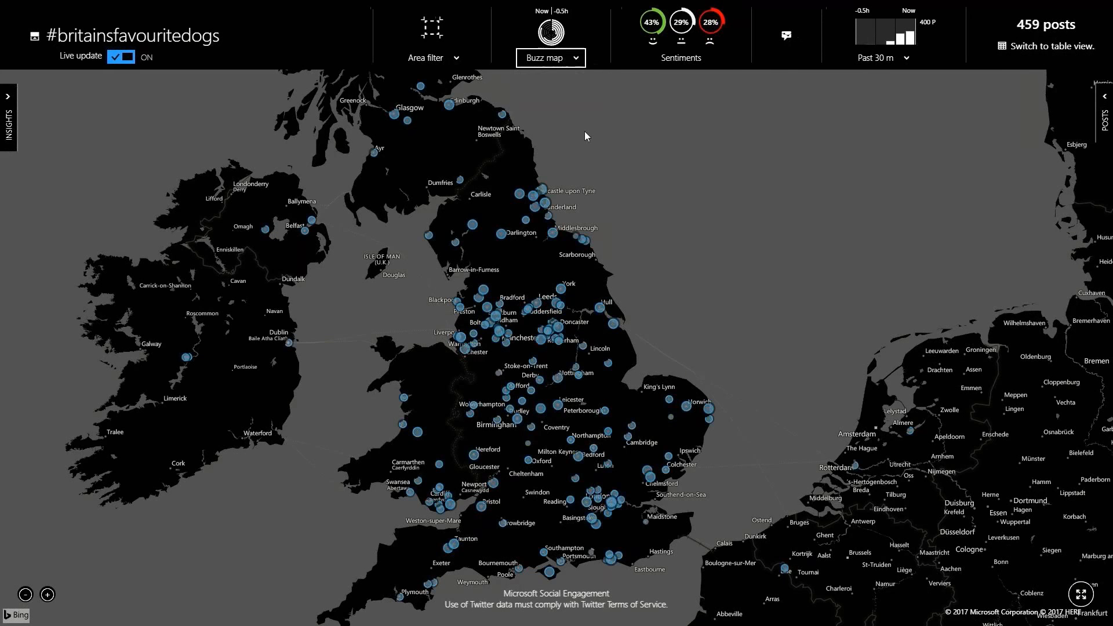
scroll(600, 332, "up", 2)
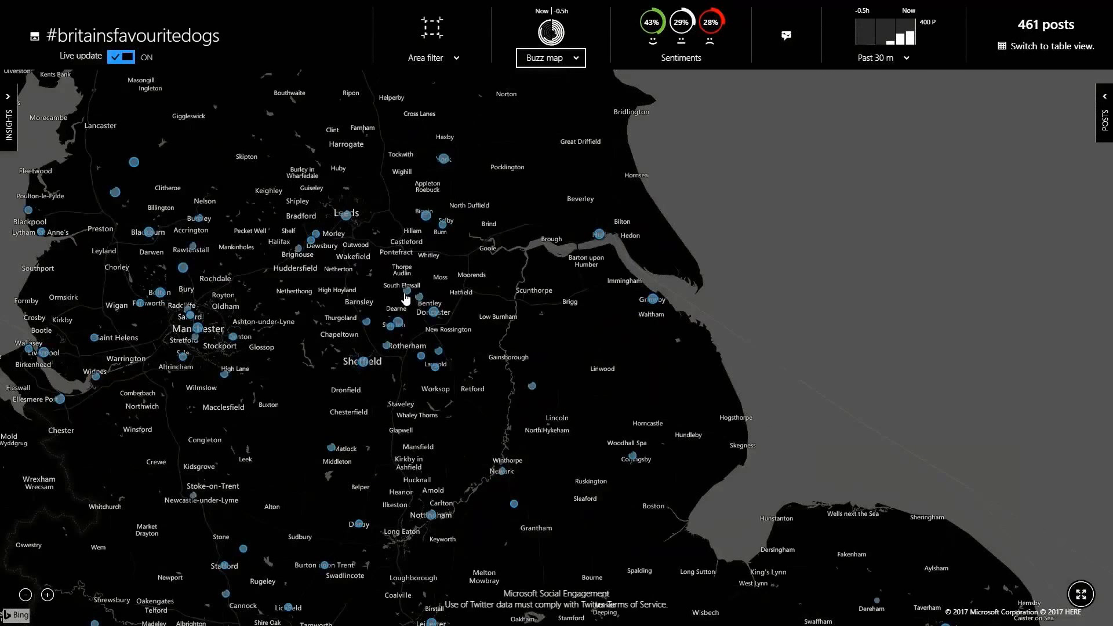
scroll(475, 321, "down", 5)
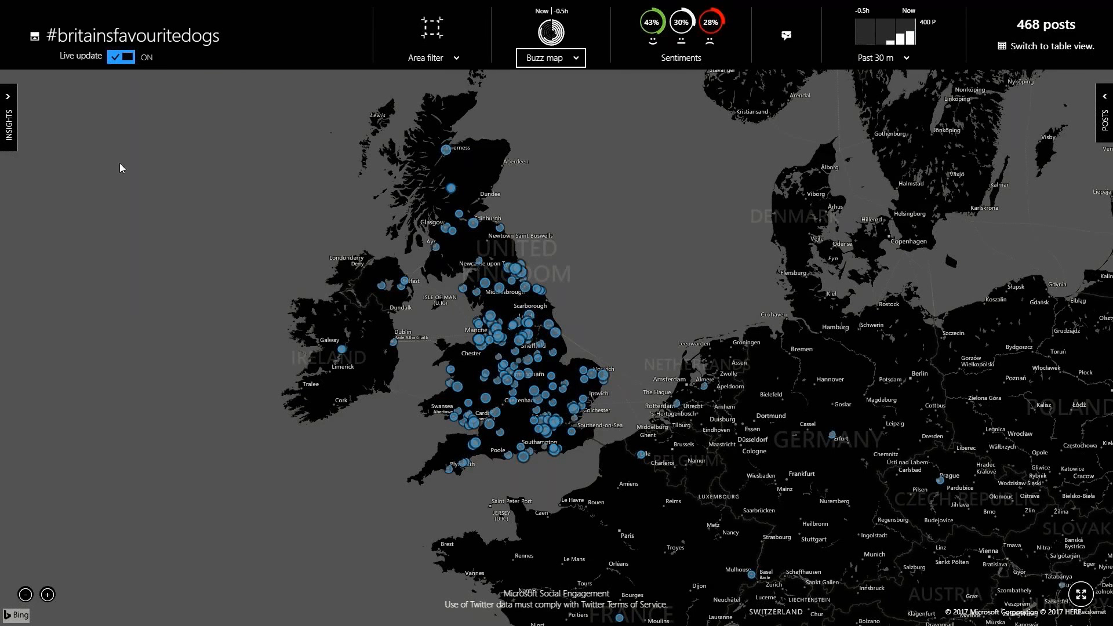
left_click(572, 59)
left_click(556, 104)
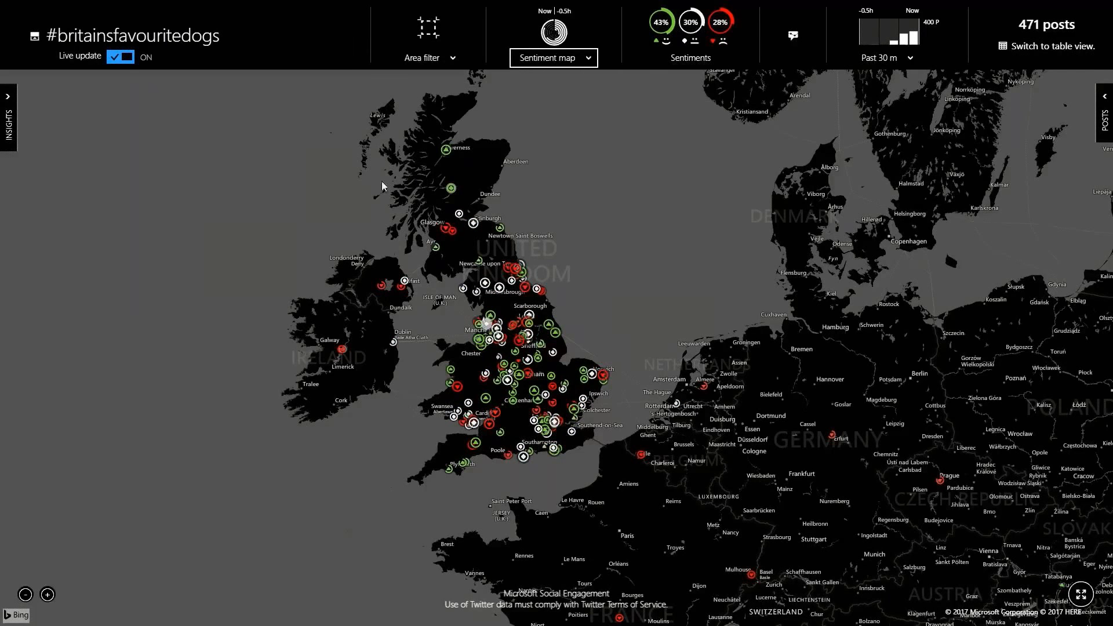
Look through the phrases and their post counts in the map's insights and collapse the insights again
left_click(10, 98)
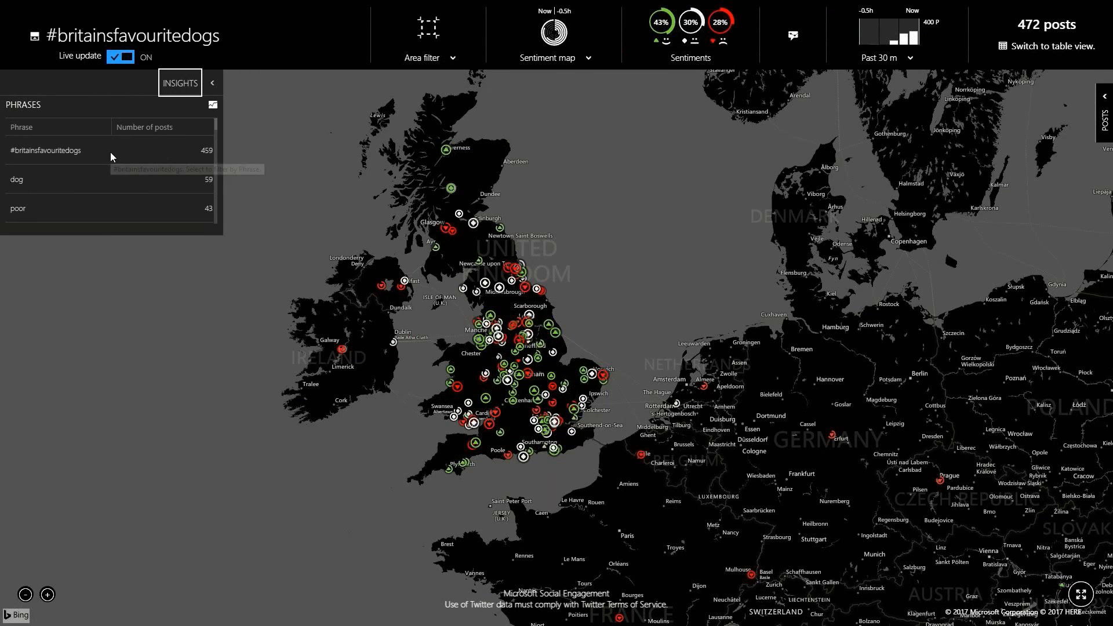
scroll(135, 178, "down", 5)
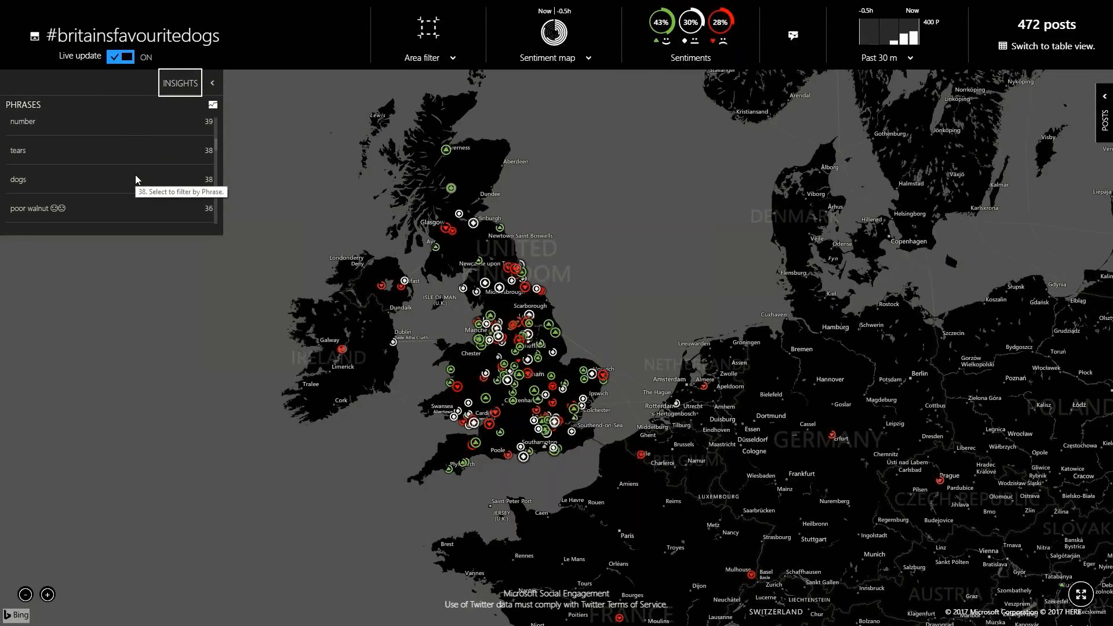
scroll(75, 207, "up", 5)
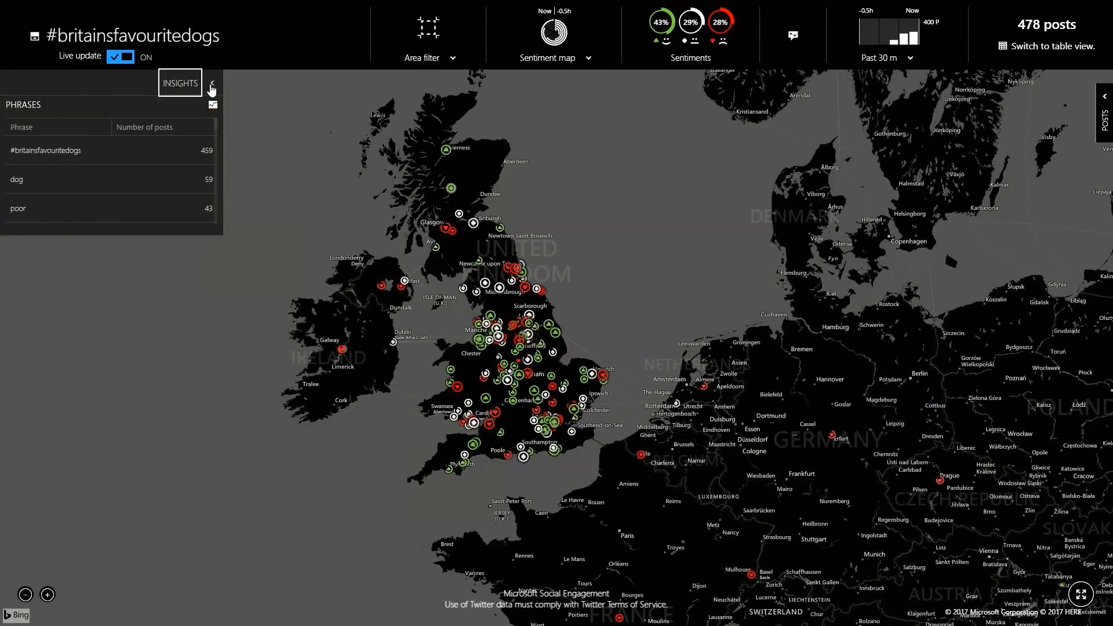
left_click(213, 84)
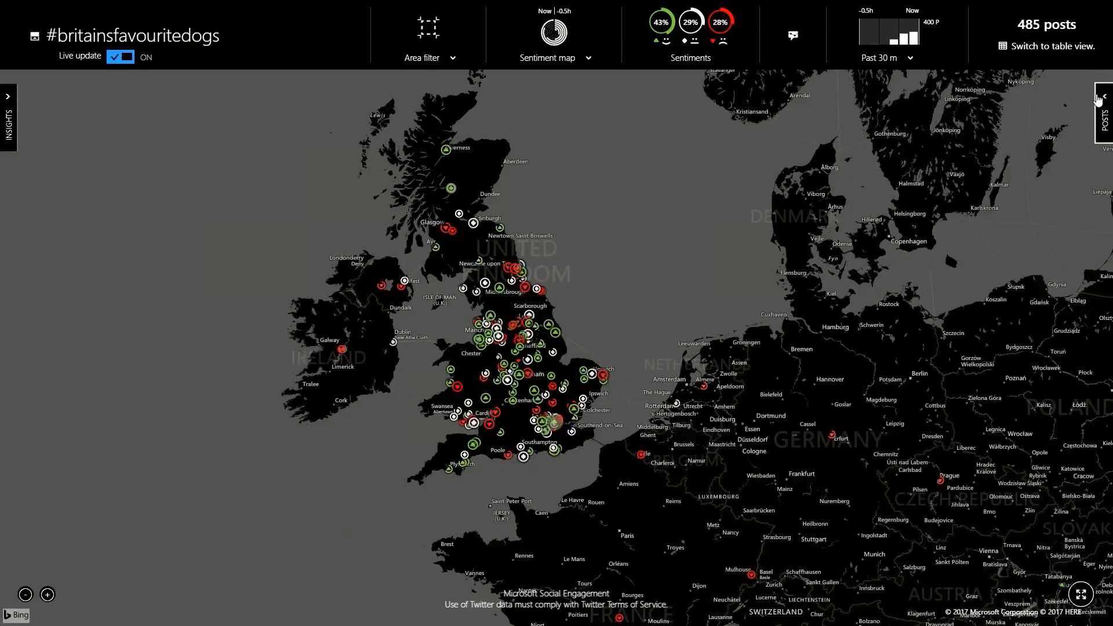
Expand the map's post list, open the Dynamics 365 linking form for a post, and turn off live update
left_click(1099, 100)
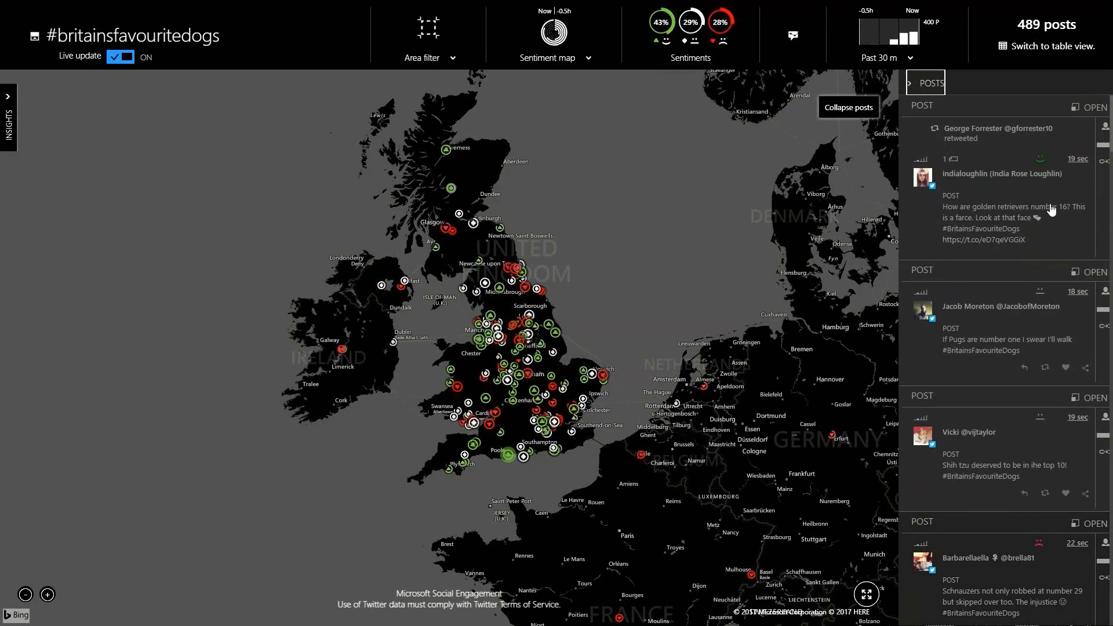
left_click(1103, 163)
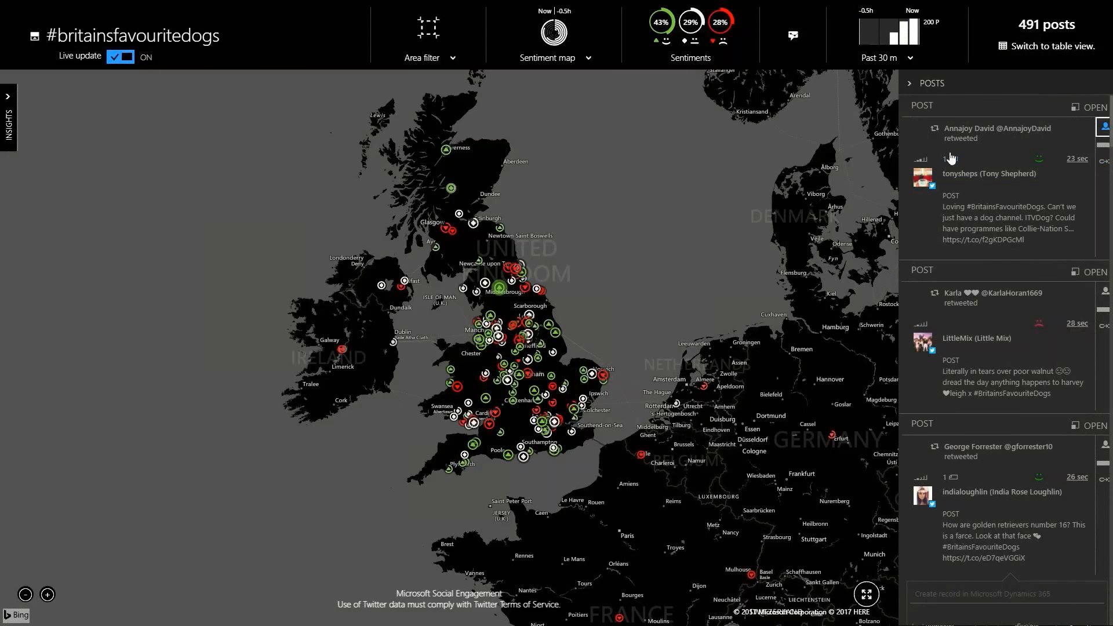
left_click(119, 58)
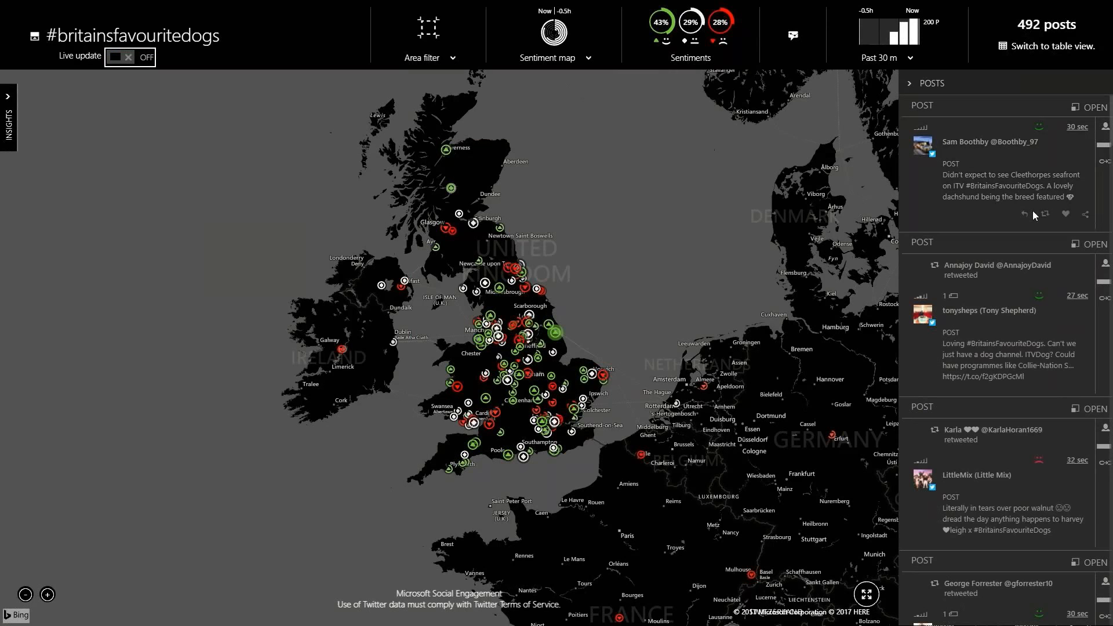
Create a Dynamics 365 Case from the newest post in the Support Unlimited instance
left_click(1103, 167)
left_click(1064, 299)
left_click(1067, 329)
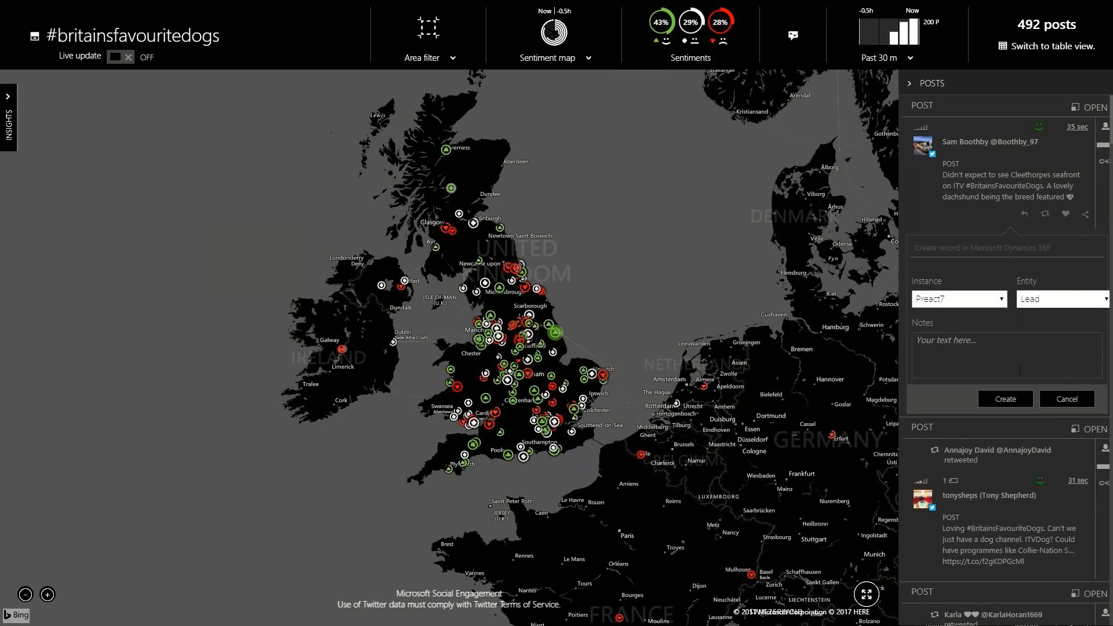
left_click(992, 299)
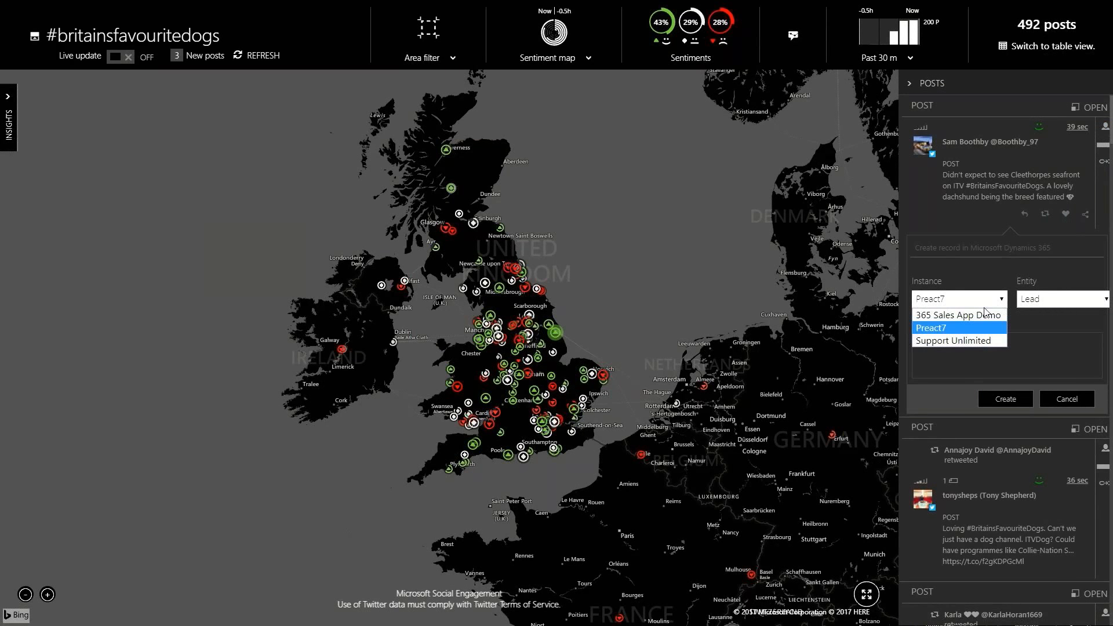
left_click(967, 340)
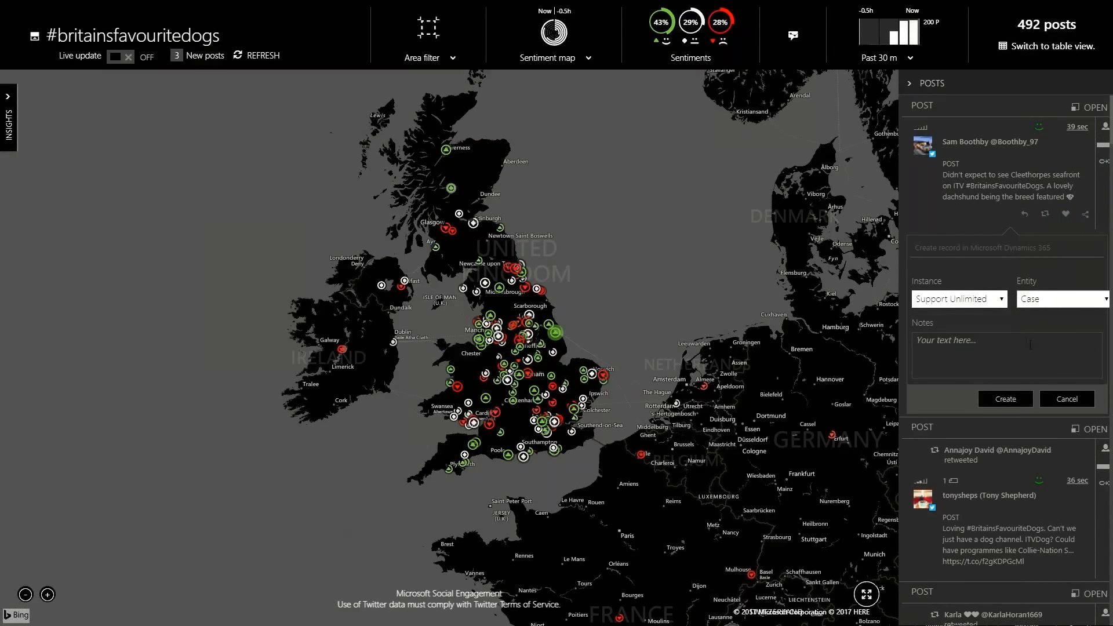
left_click(998, 398)
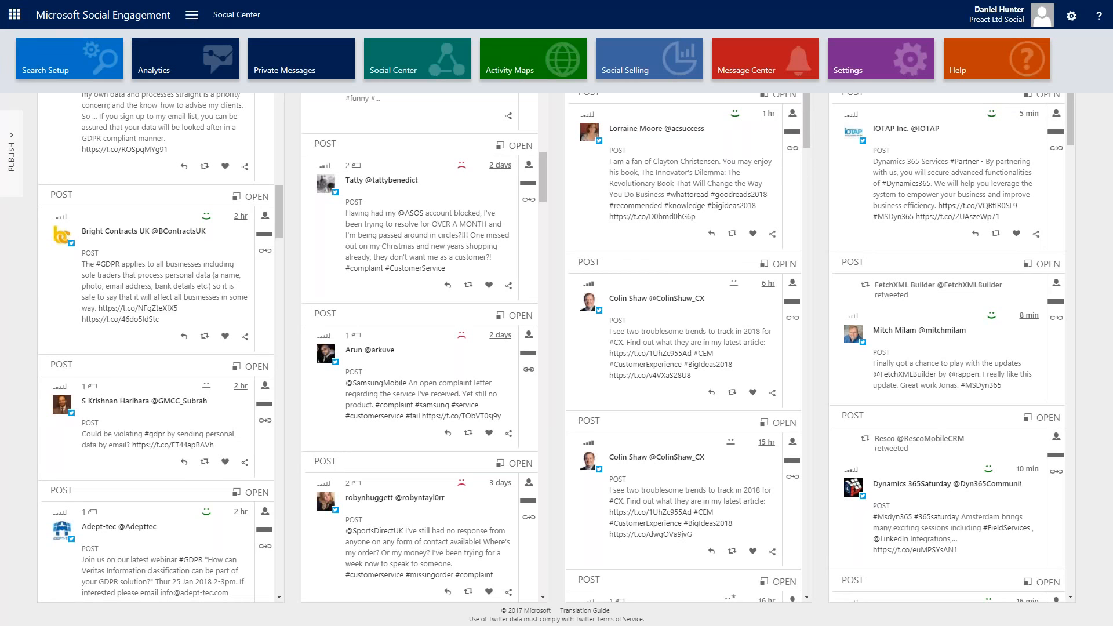
Open Analytics and limit the data to the Facebook Pages search topic category
left_click(191, 55)
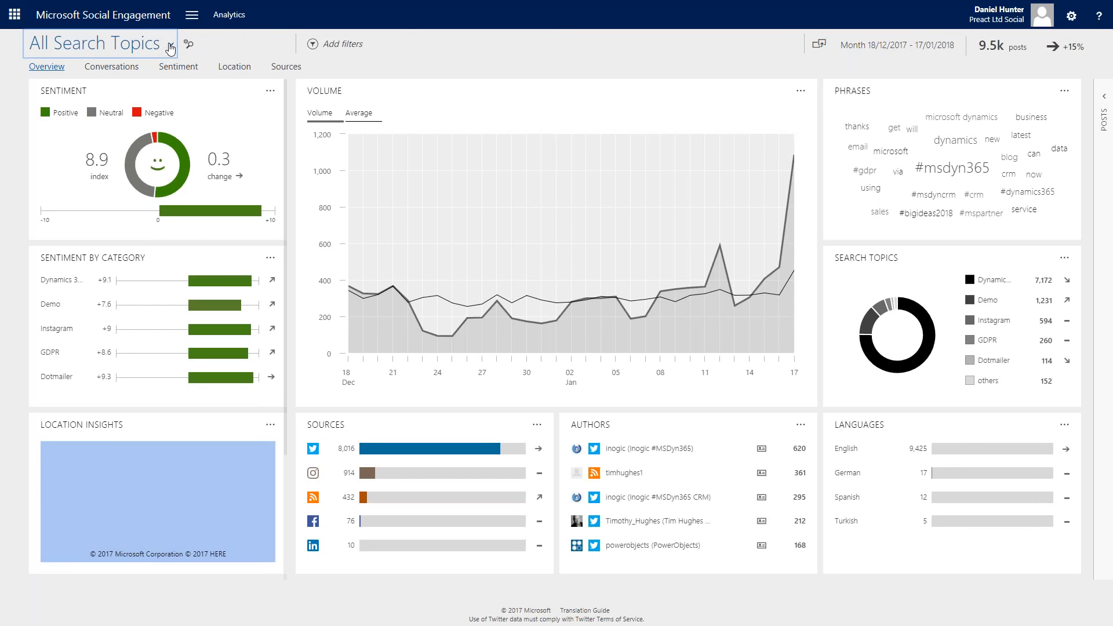
left_click(171, 50)
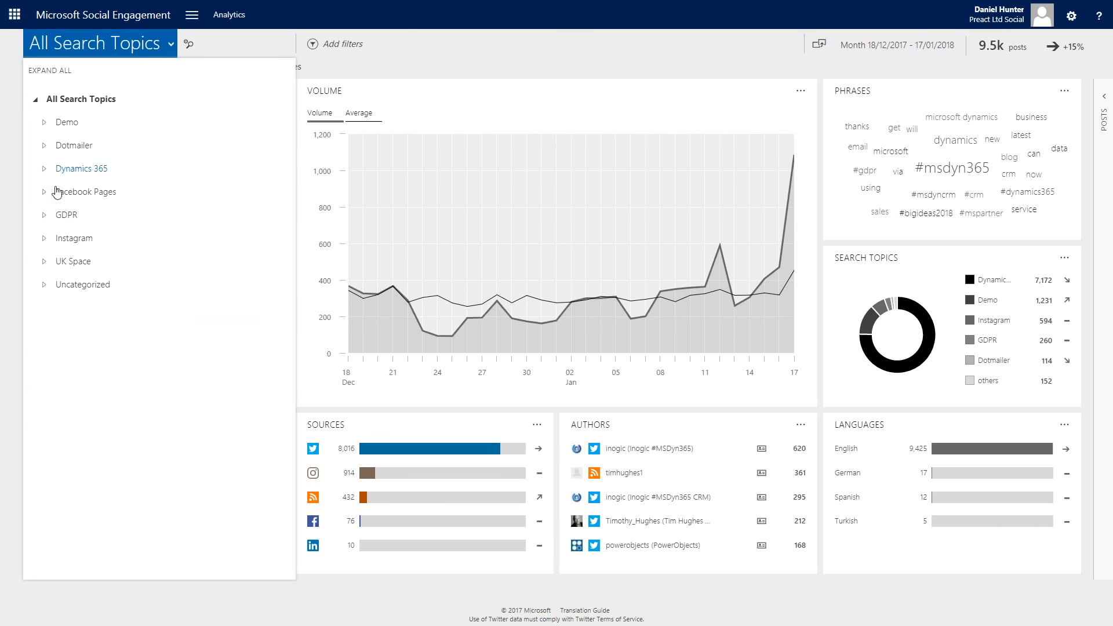
left_click(67, 193)
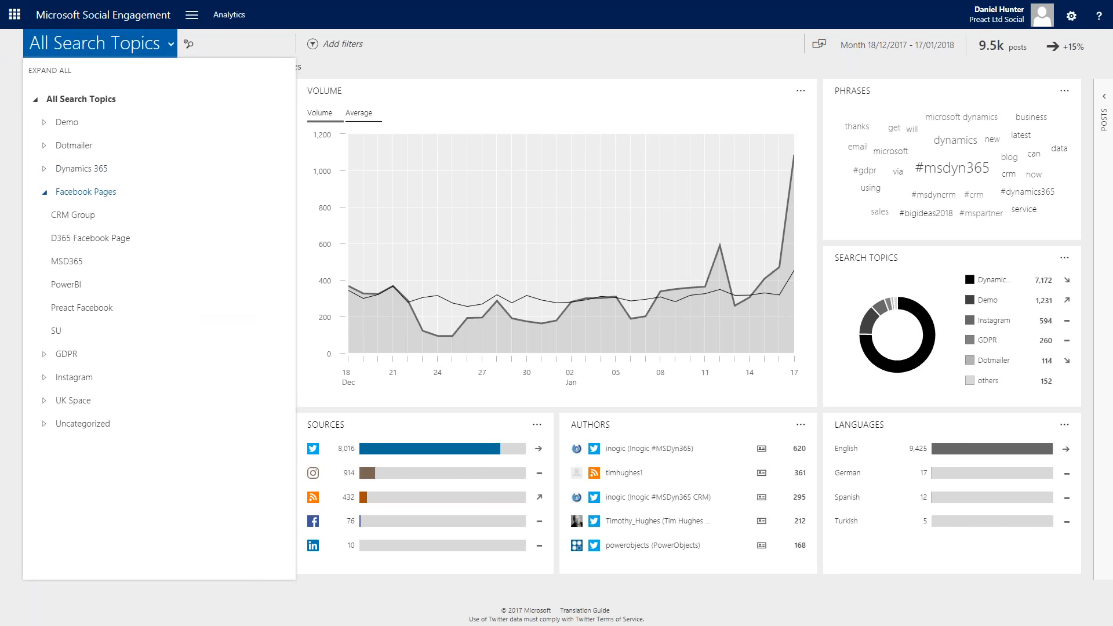
left_click(151, 200)
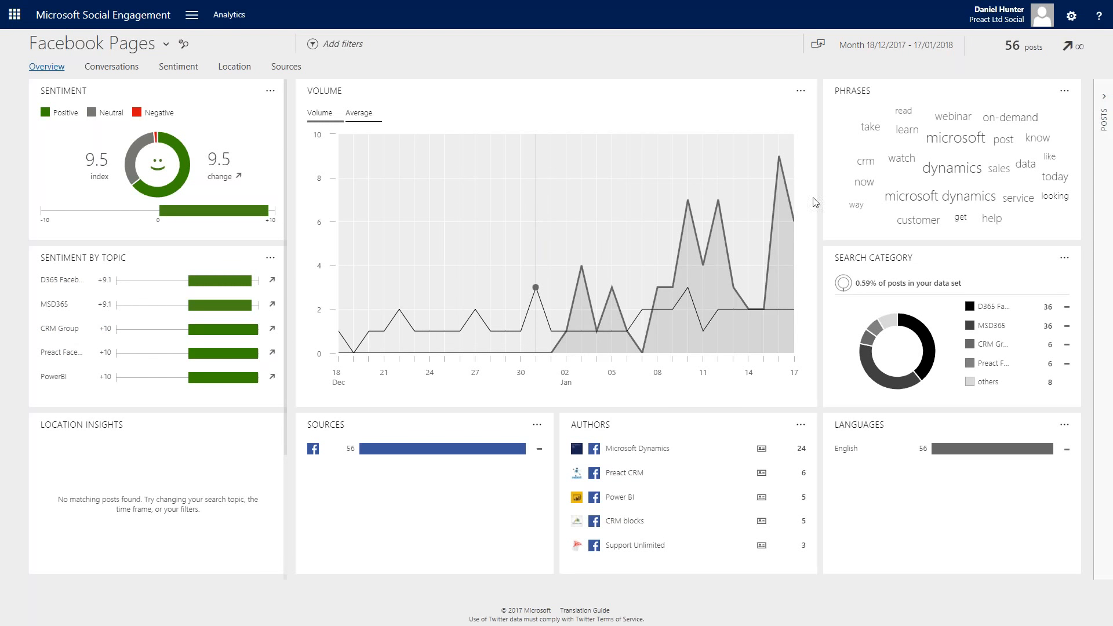
Expand the Facebook Pages post list and browse down to the YouTube video post from 13/01/2018
left_click(1109, 97)
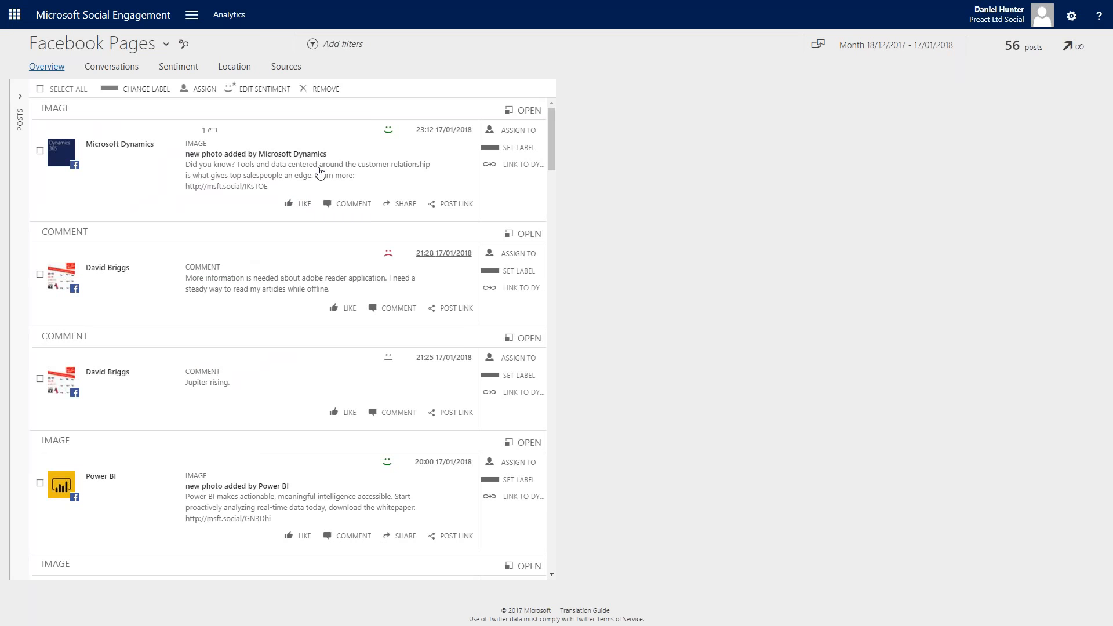
scroll(320, 172, "down", 4)
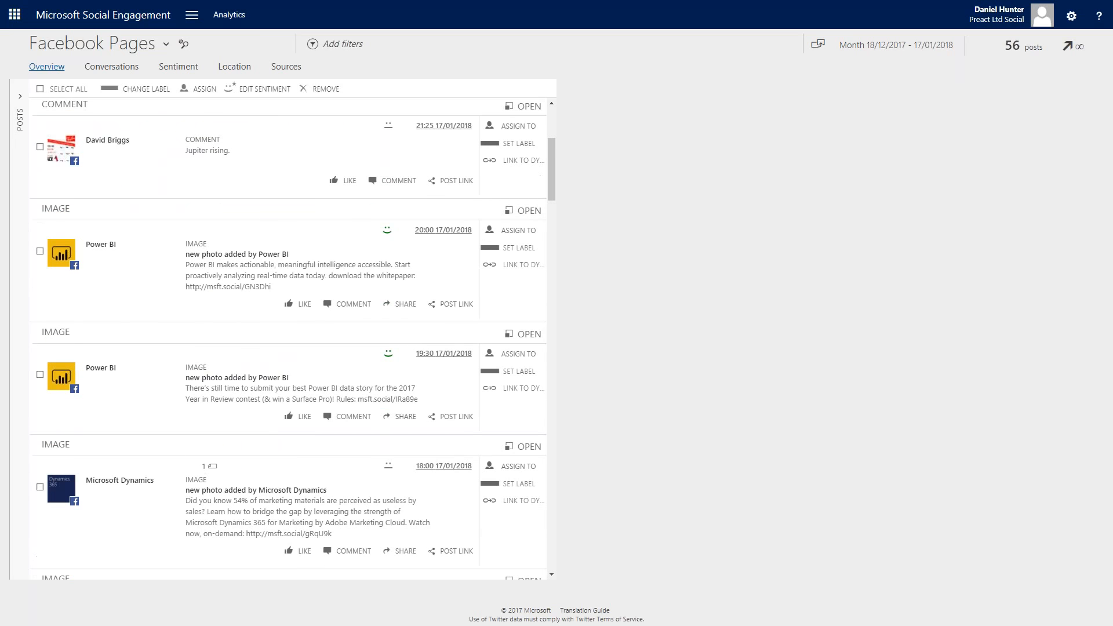
scroll(290, 339, "down", 12)
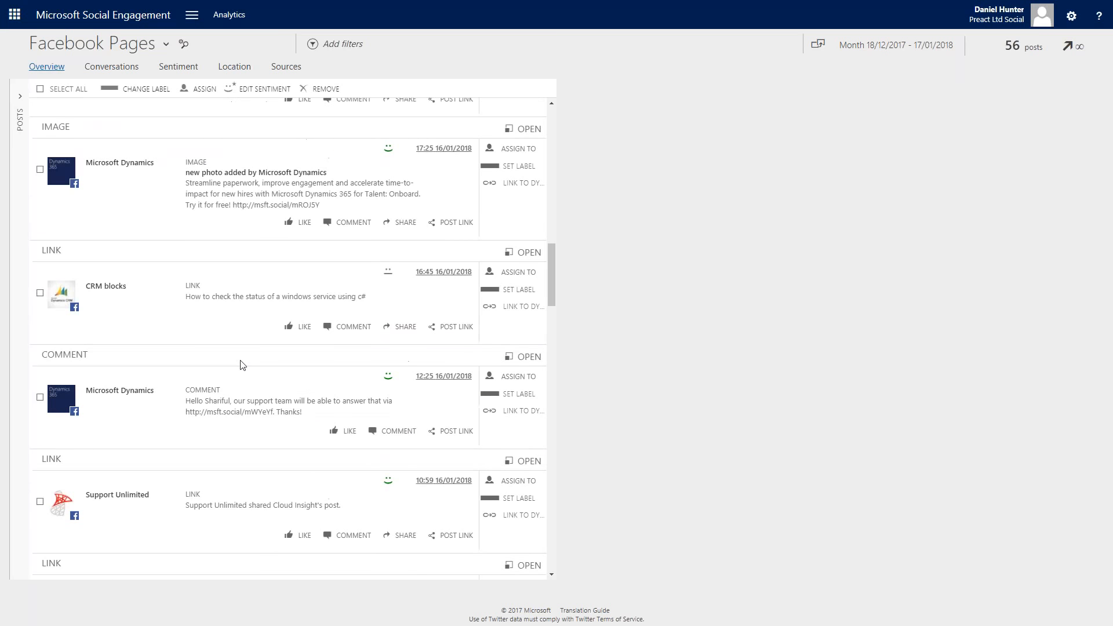
scroll(272, 403, "down", 9)
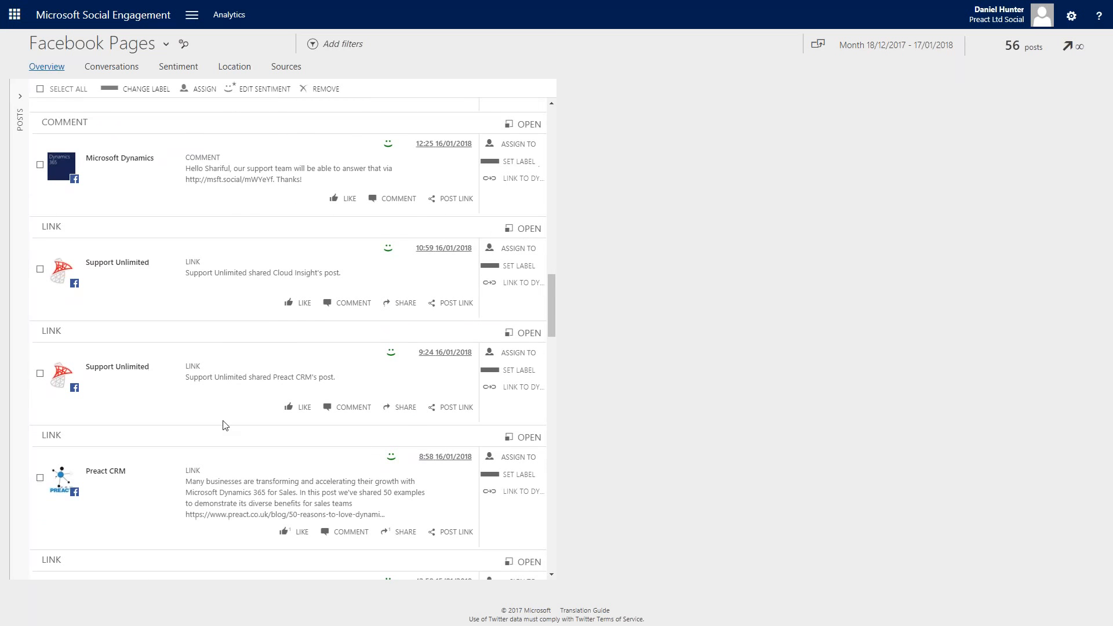
scroll(230, 421, "down", 9)
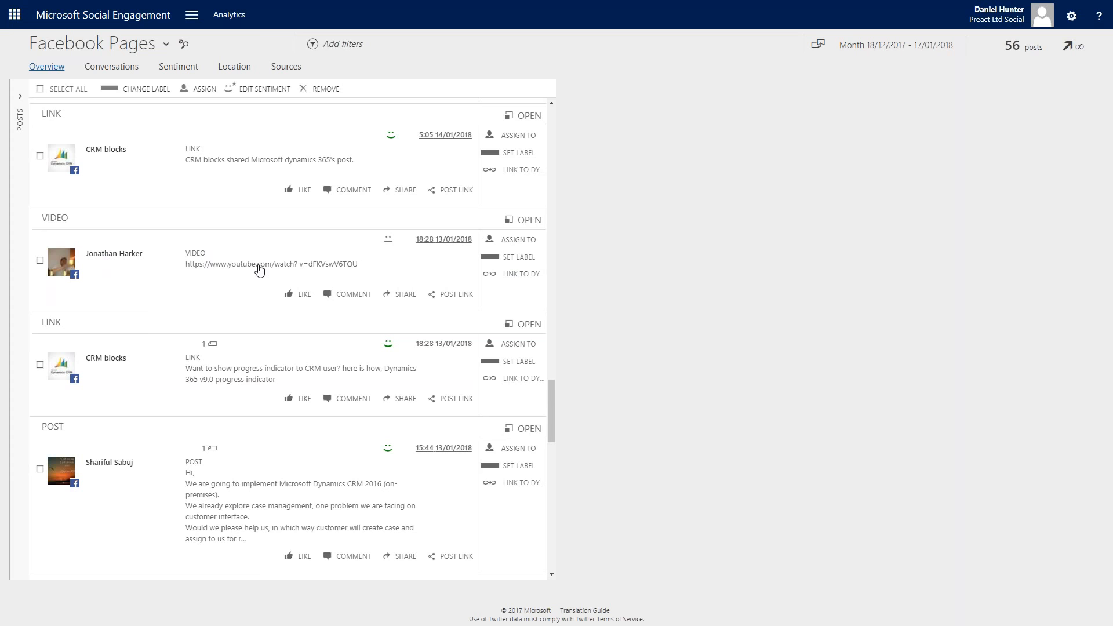
Create a Lead from the YouTube video post in the 365 Sales App Demo instance with a note mentioning MSE, and review its record insights
left_click(532, 283)
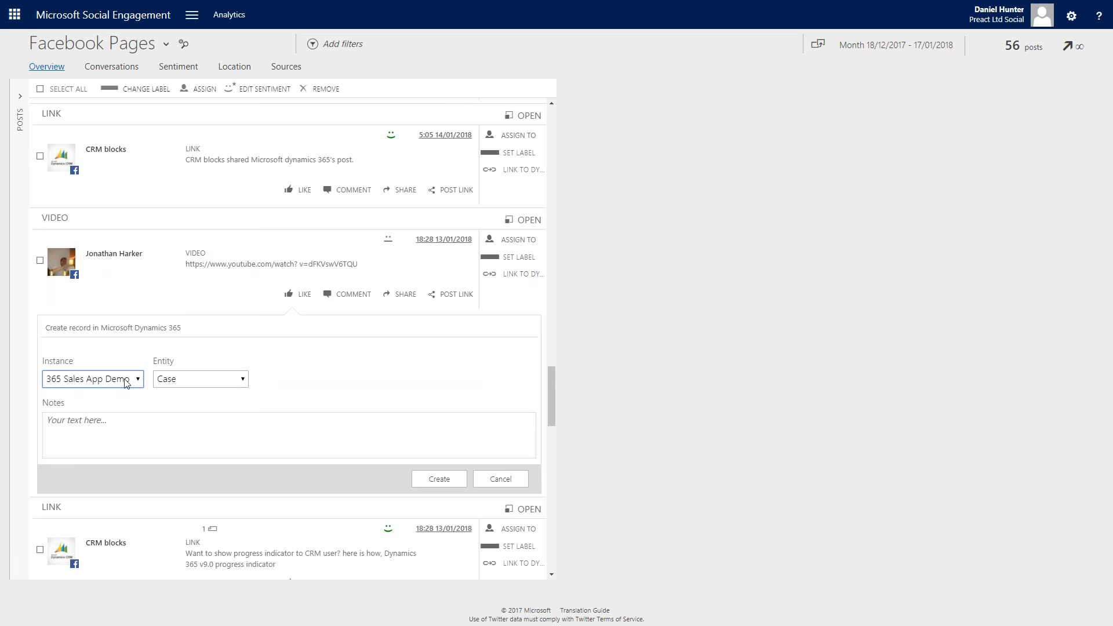
left_click(187, 381)
left_click(197, 409)
left_click(241, 457)
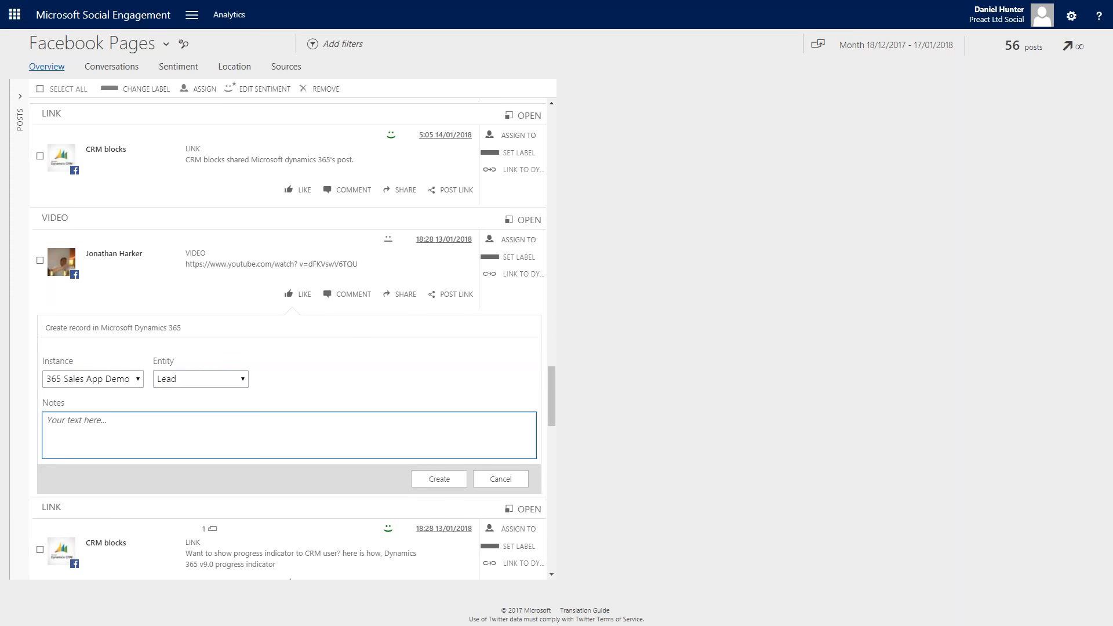
type("Pod")
type("ted from MSE")
left_click(443, 484)
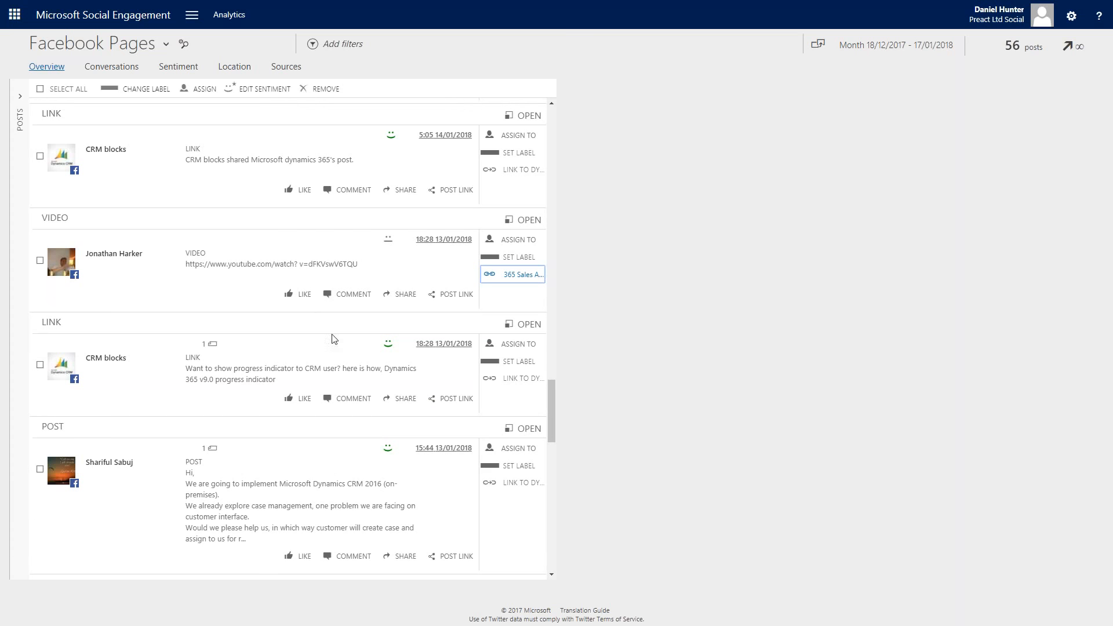
left_click(522, 277)
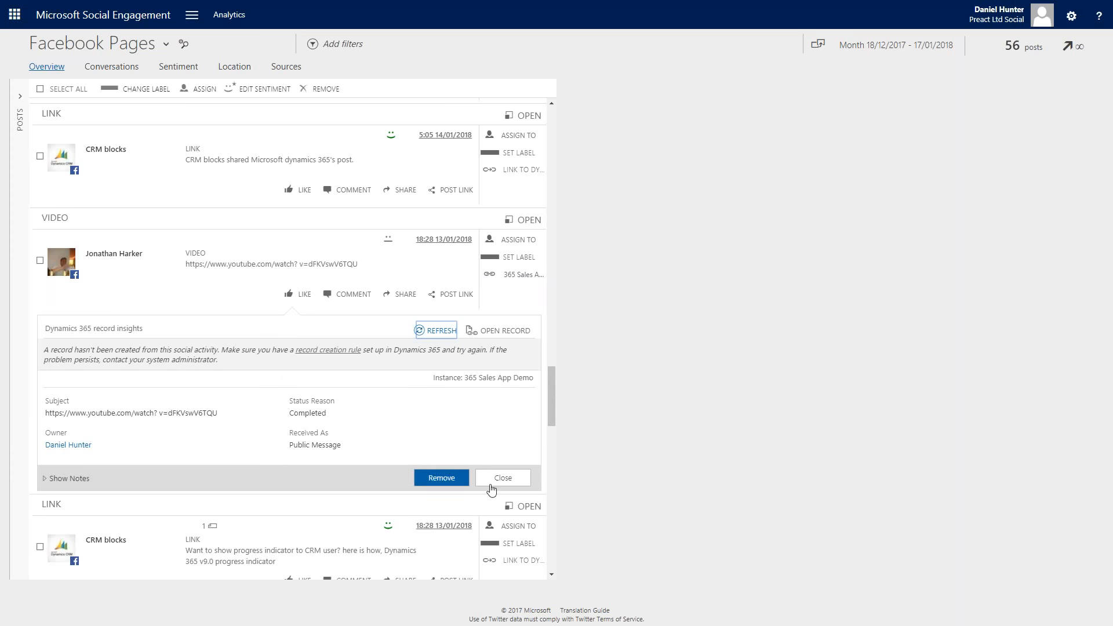
left_click(508, 481)
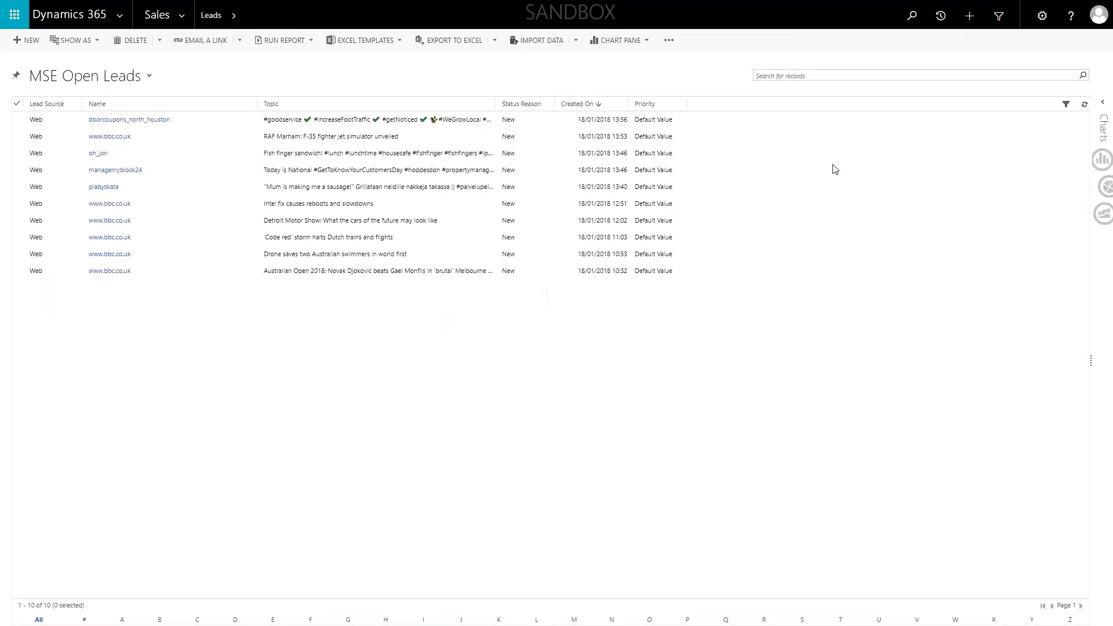
Refresh the MSE Open Leads list and check the newest lead, created from the YouTube video post
key("F11")
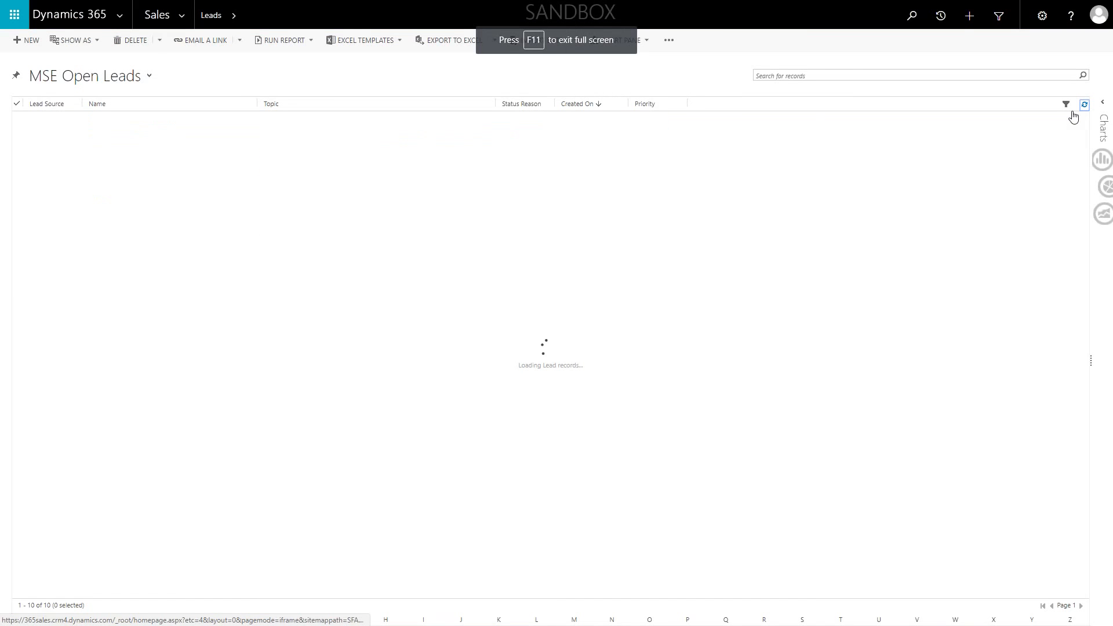
left_click(179, 122)
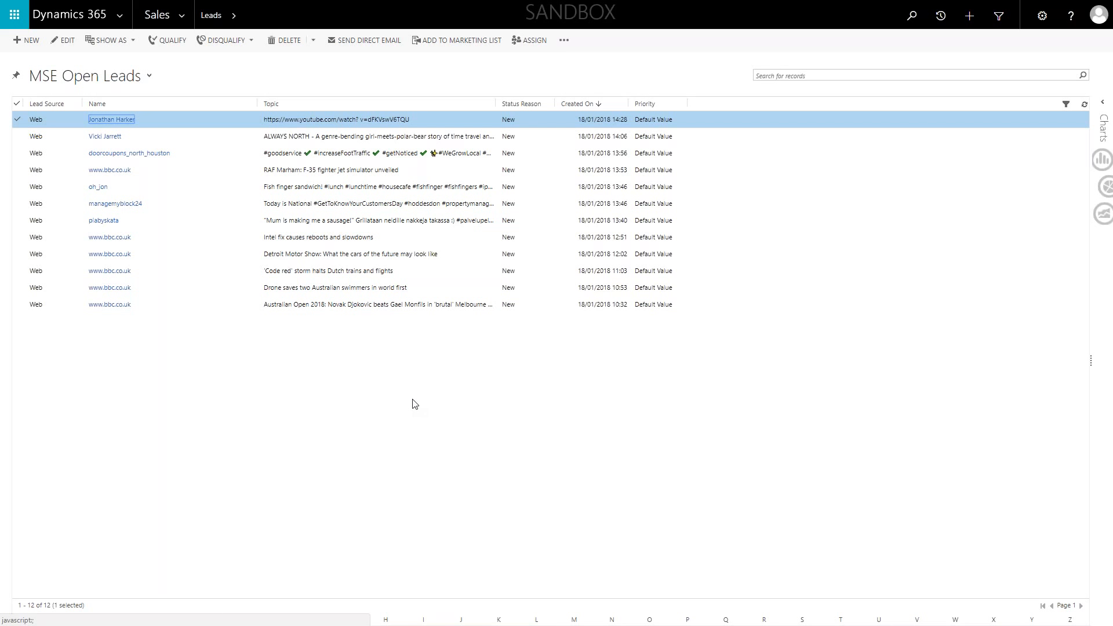
left_click(691, 429)
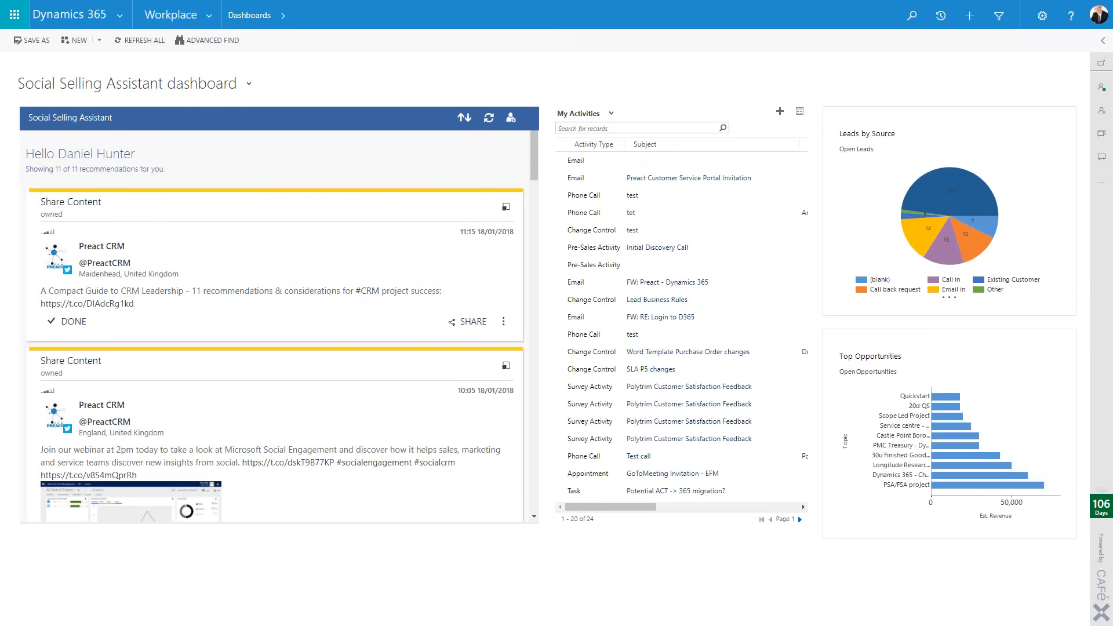
Show the Social Selling area in Microsoft Social Engagement, and refresh the recommendations on the Dynamics 365 Social Selling Assistant dashboard
key("F11")
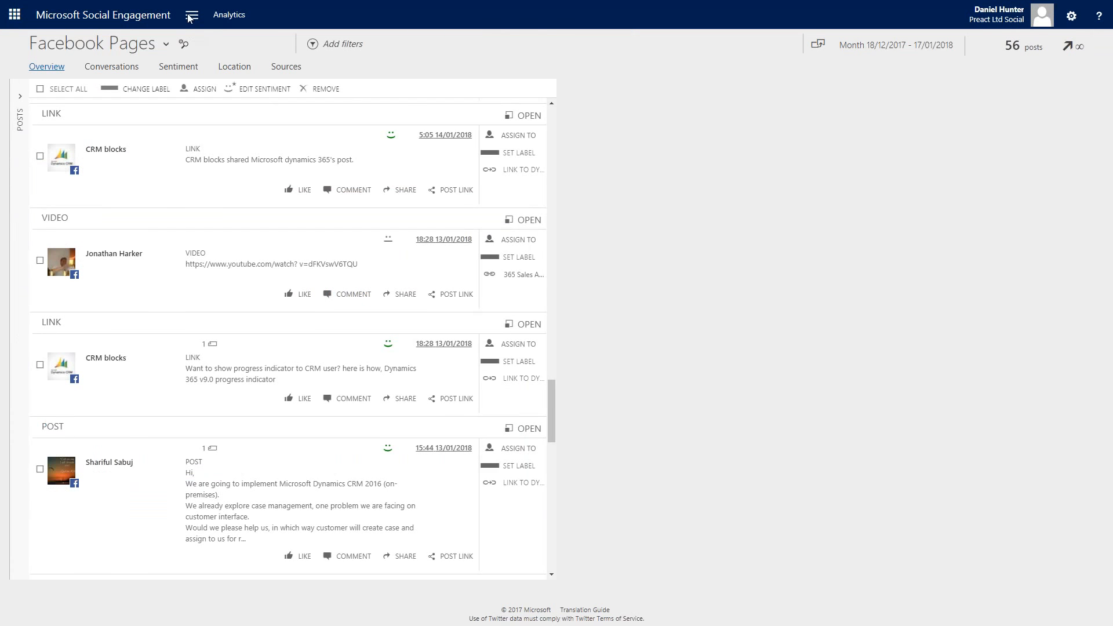
left_click(192, 15)
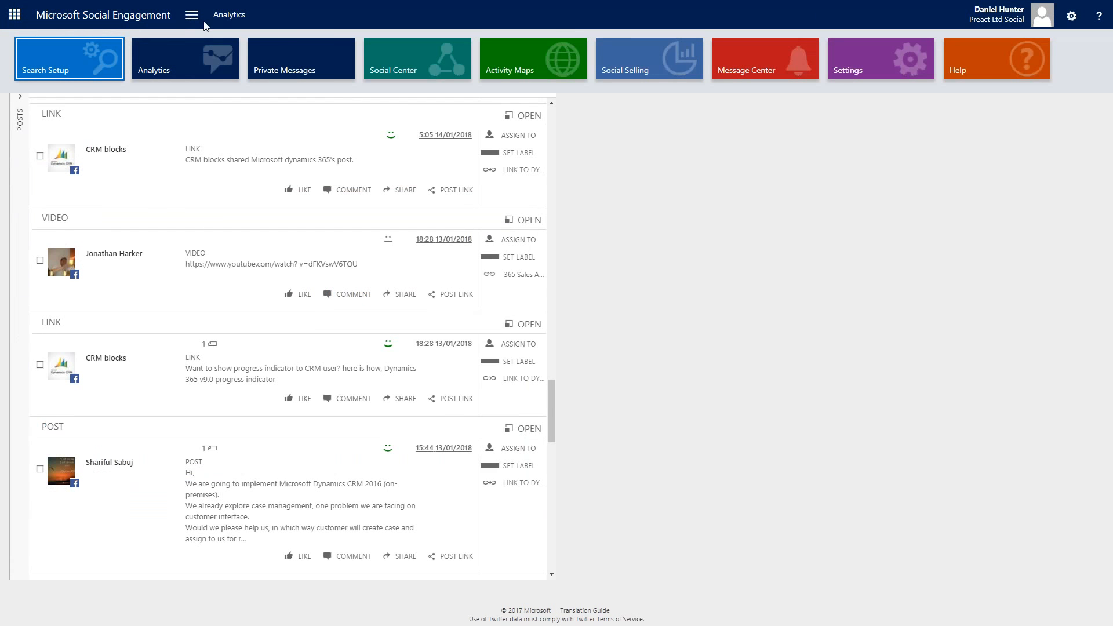
left_click(670, 62)
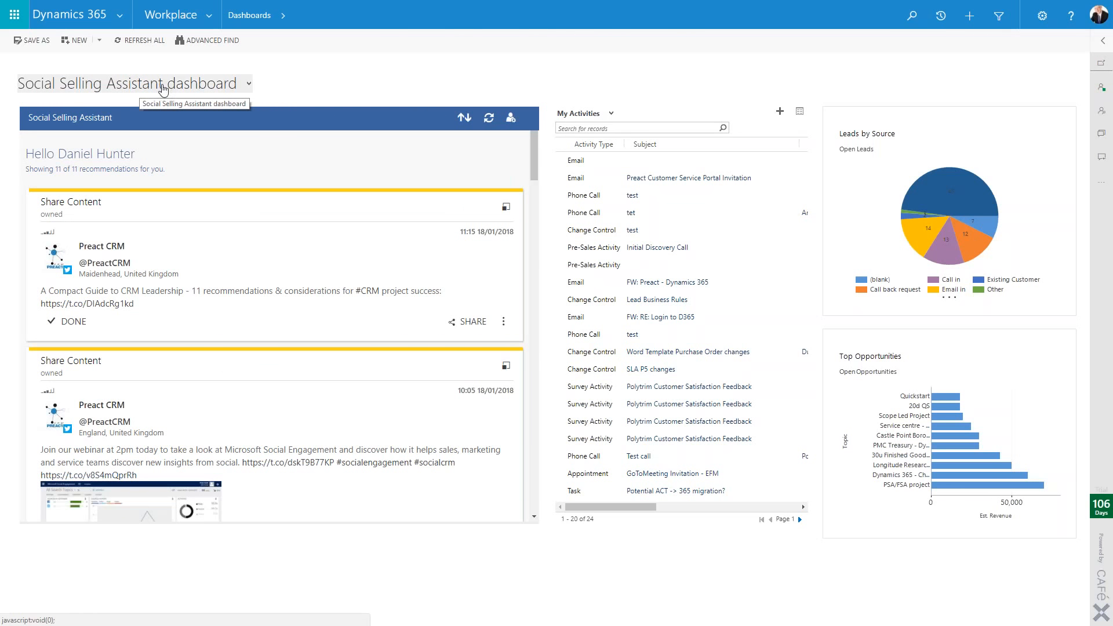
left_click(489, 118)
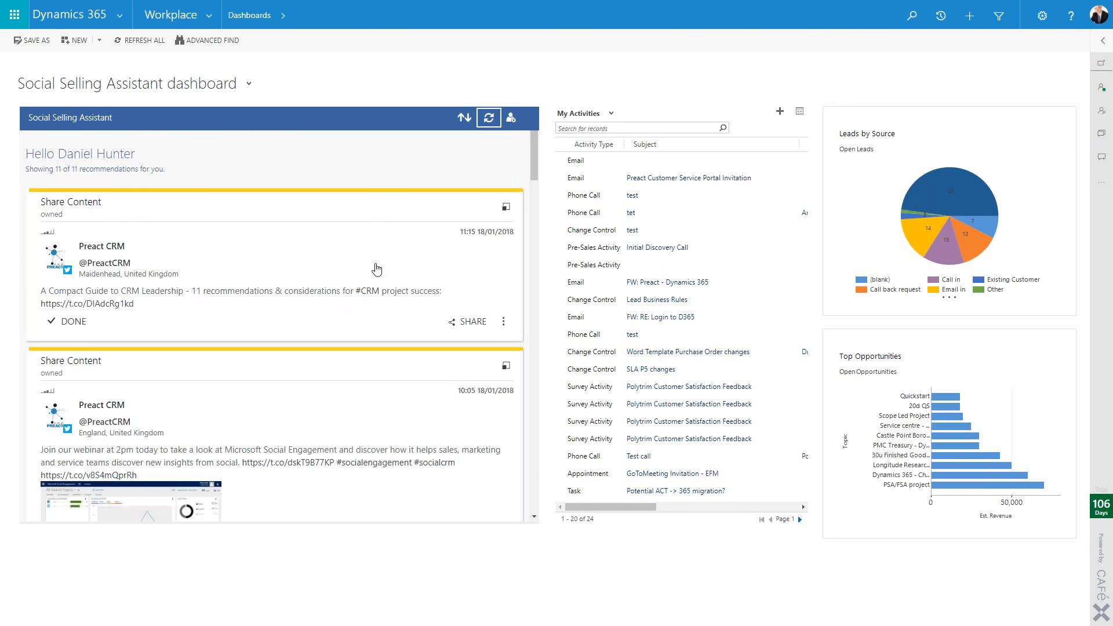
Share the Preact CRM webinar post from 10:05 18/01/2018 through the personal LinkedIn profile, visible to your network only
scroll(377, 269, "down", 1)
scroll(377, 269, "down", 2)
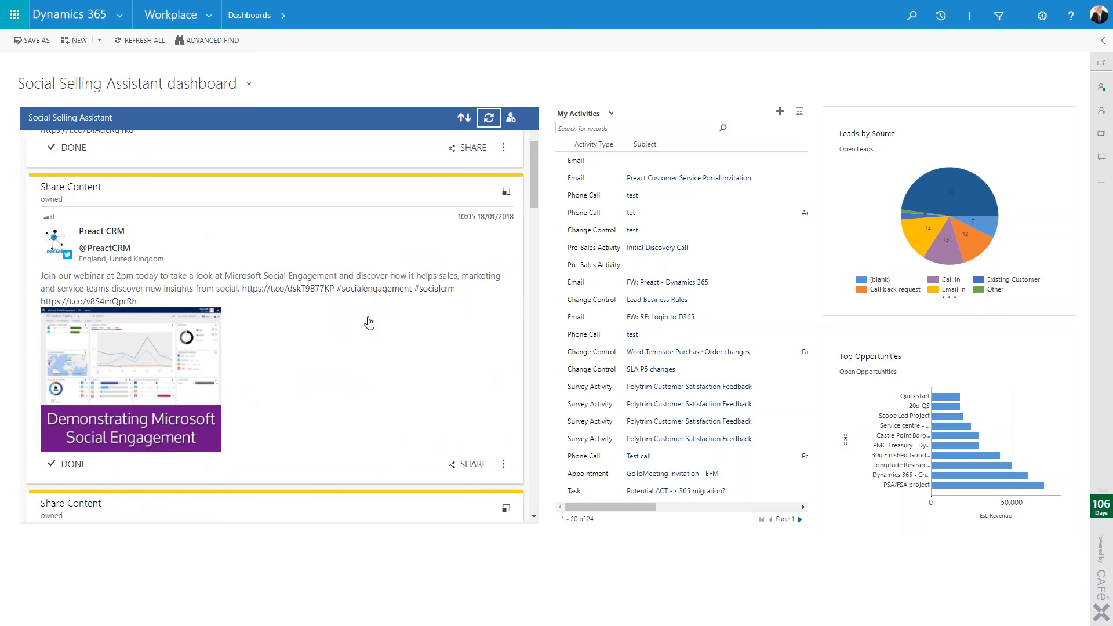
scroll(369, 324, "down", 2)
scroll(368, 324, "down", 1)
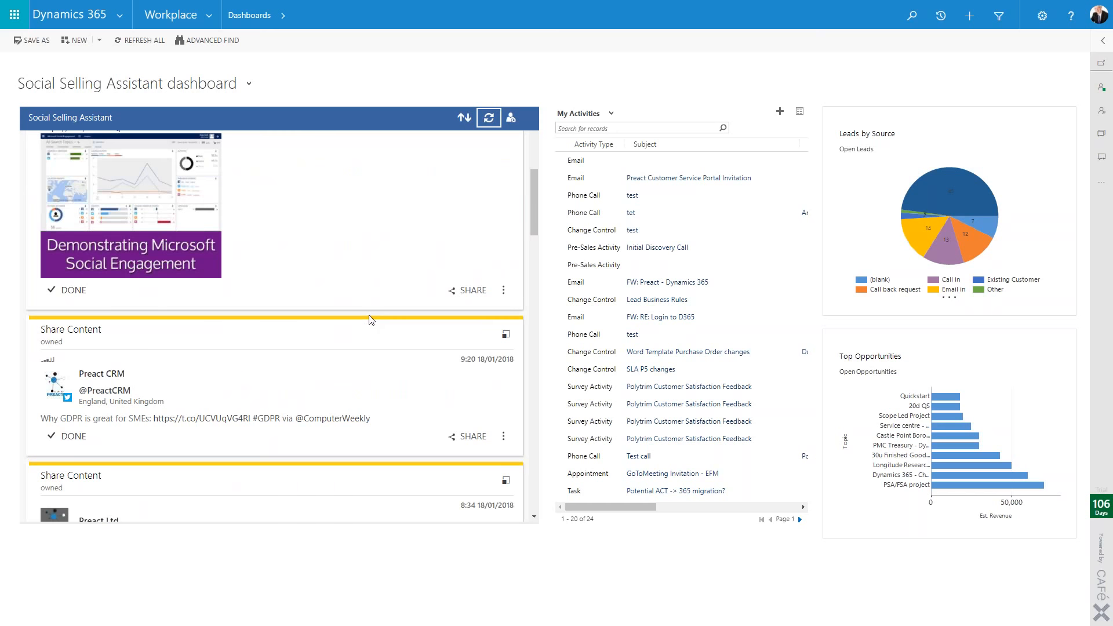
scroll(370, 319, "up", 2)
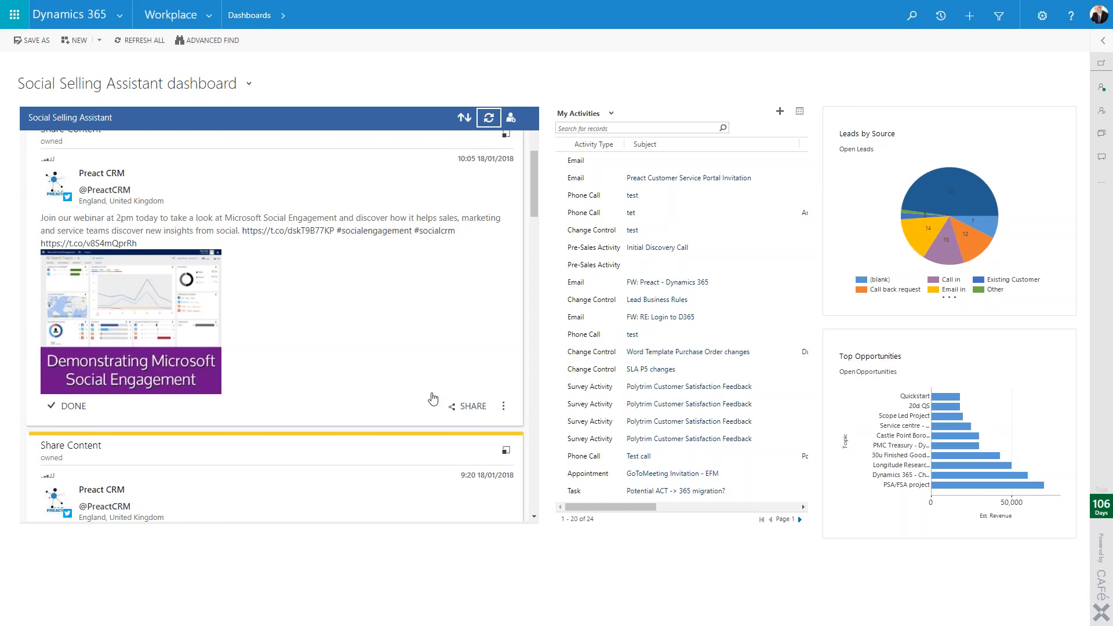
left_click(478, 409)
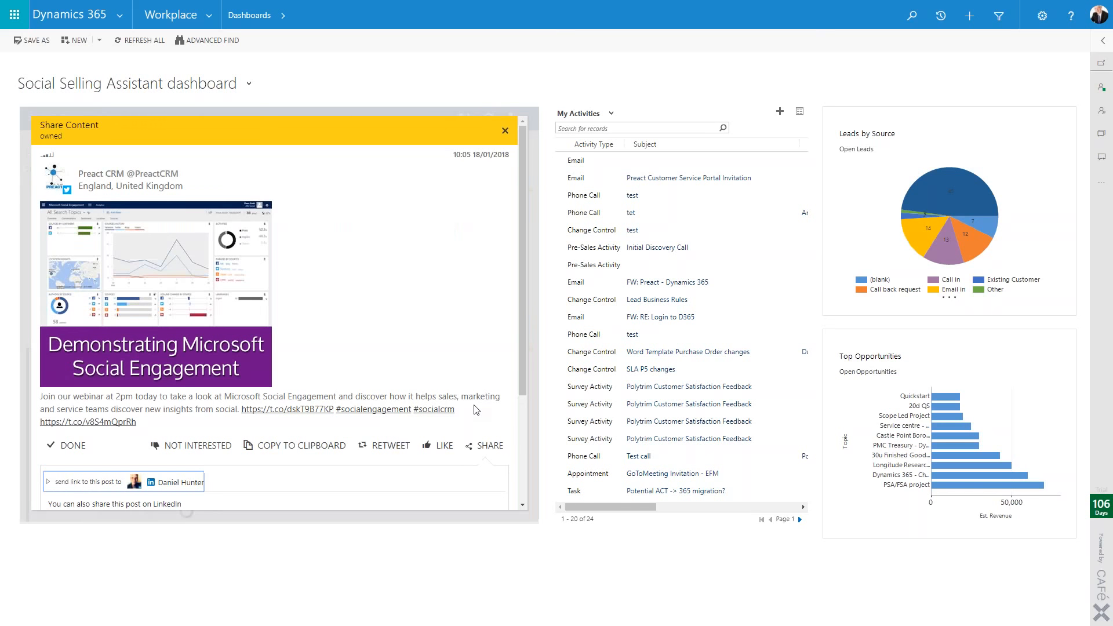
left_click(213, 485)
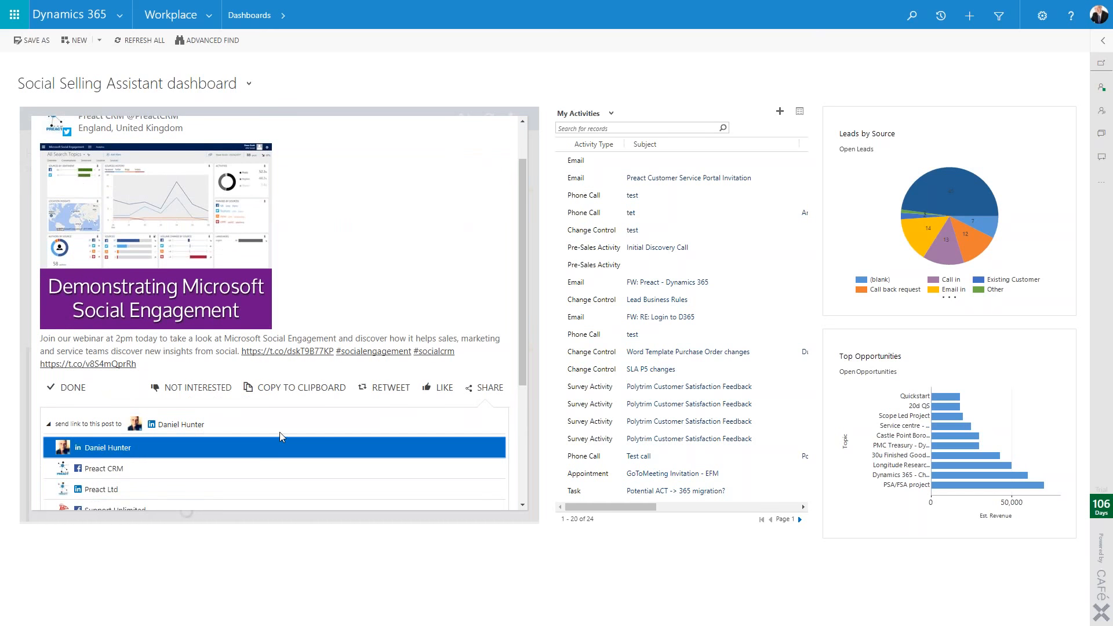
scroll(280, 437, "down", 2)
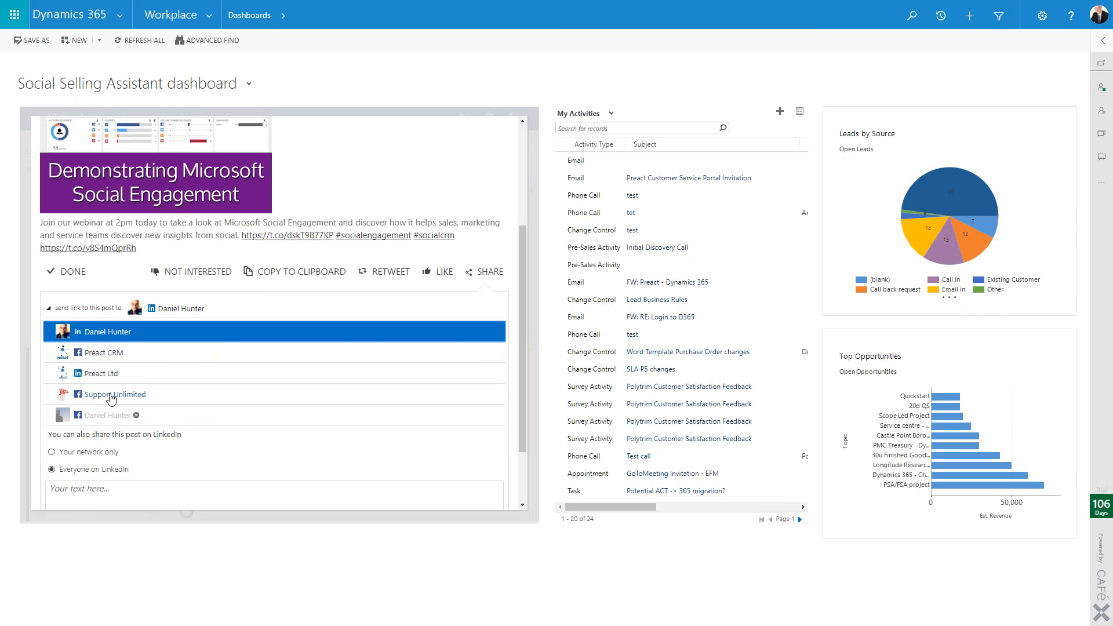
left_click(154, 334)
left_click(100, 372)
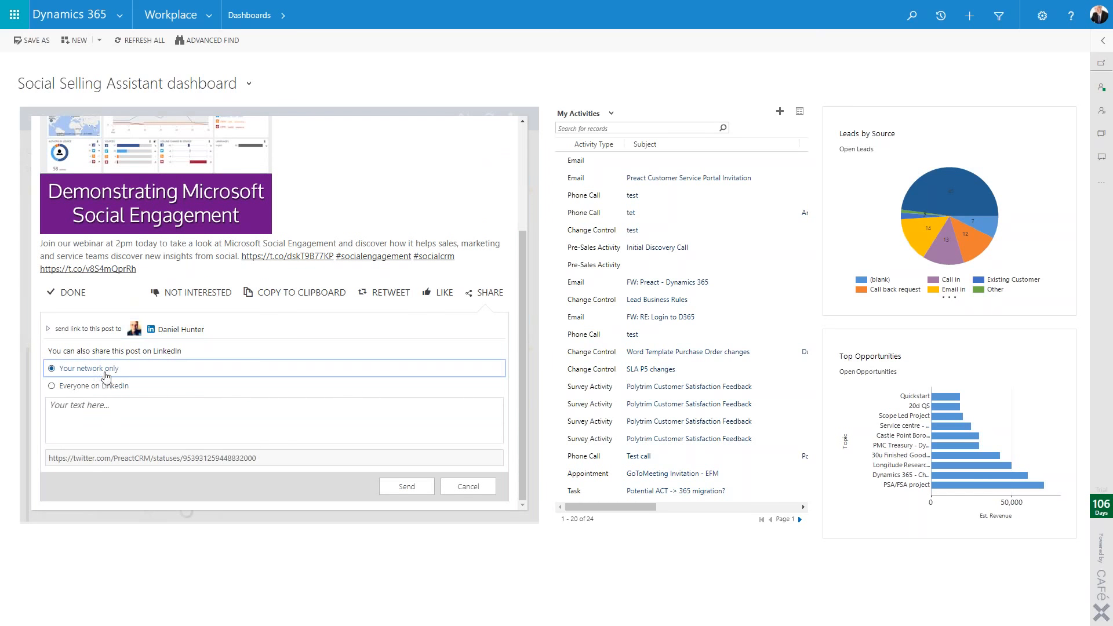
left_click(397, 486)
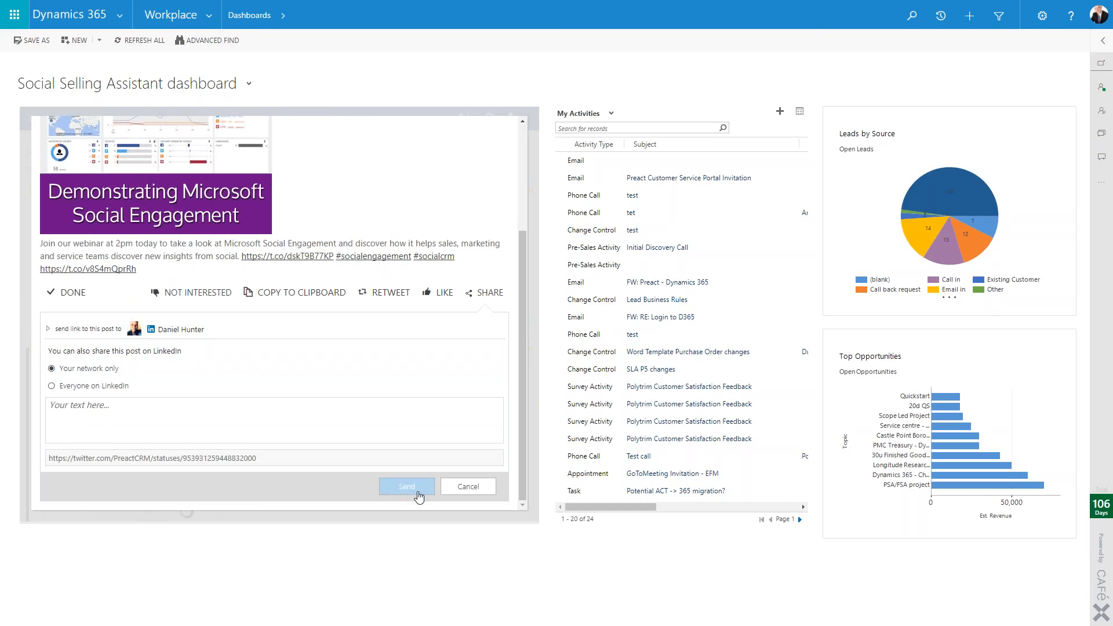
Share the Preact Ltd post about Dynamics 365 Version 9.0 features through the personal LinkedIn profile, visible to your network only
scroll(352, 420, "up", 3)
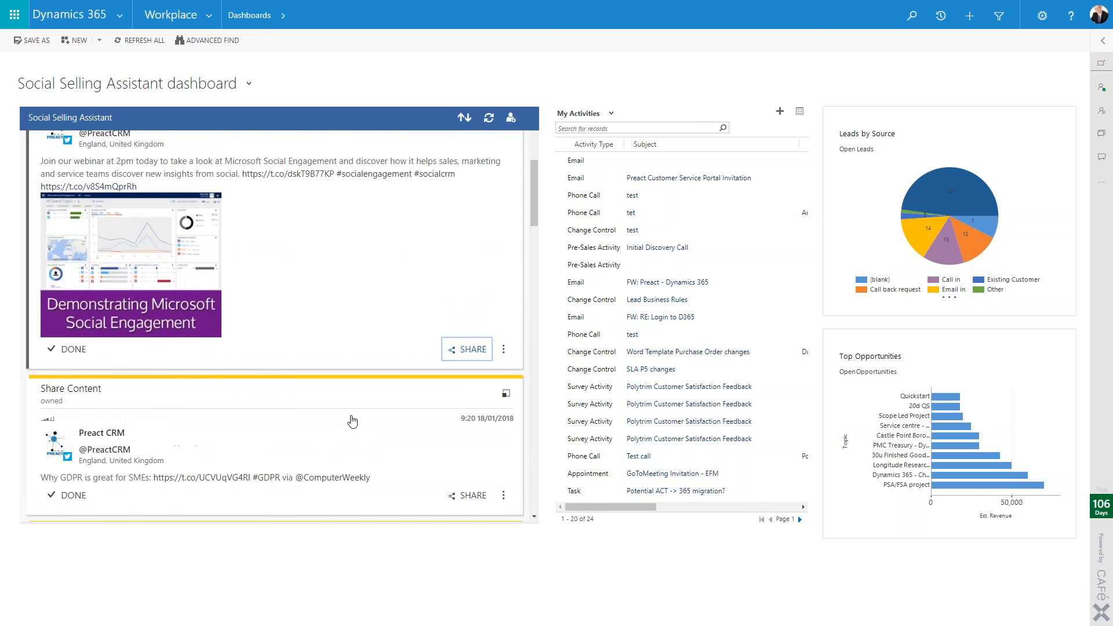
scroll(326, 392, "up", 2)
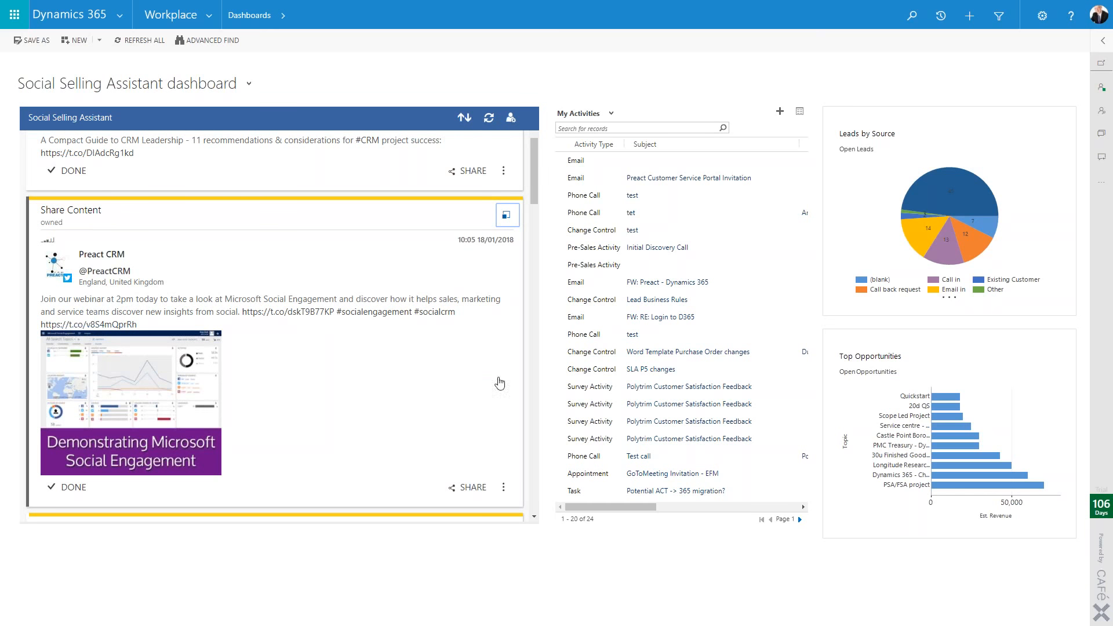
scroll(331, 311, "down", 7)
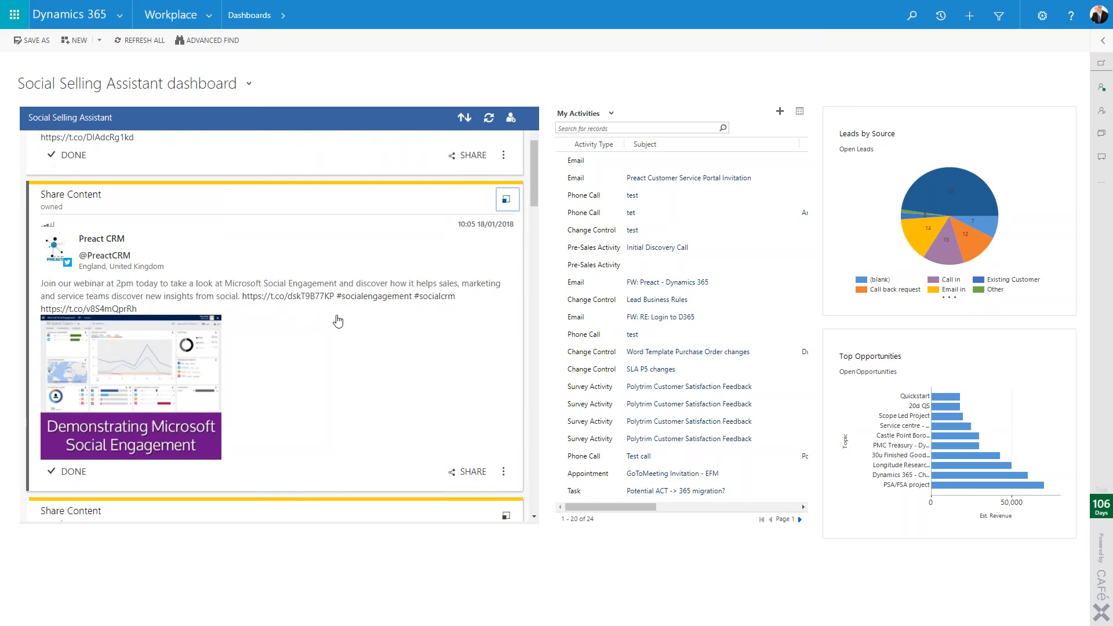
scroll(336, 328, "down", 3)
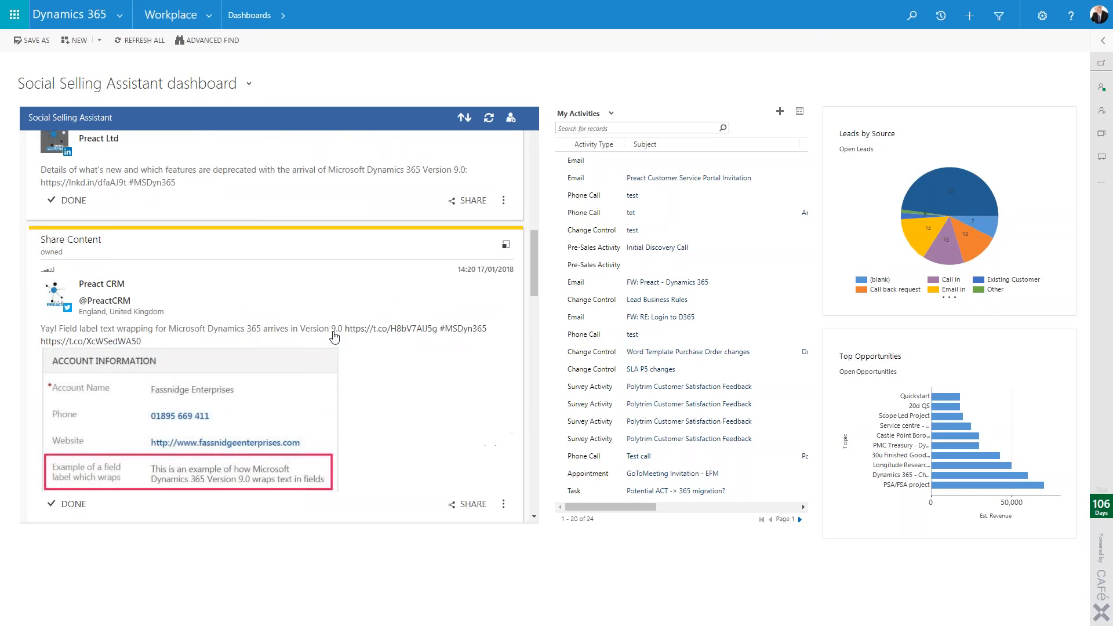
scroll(334, 272, "up", 1)
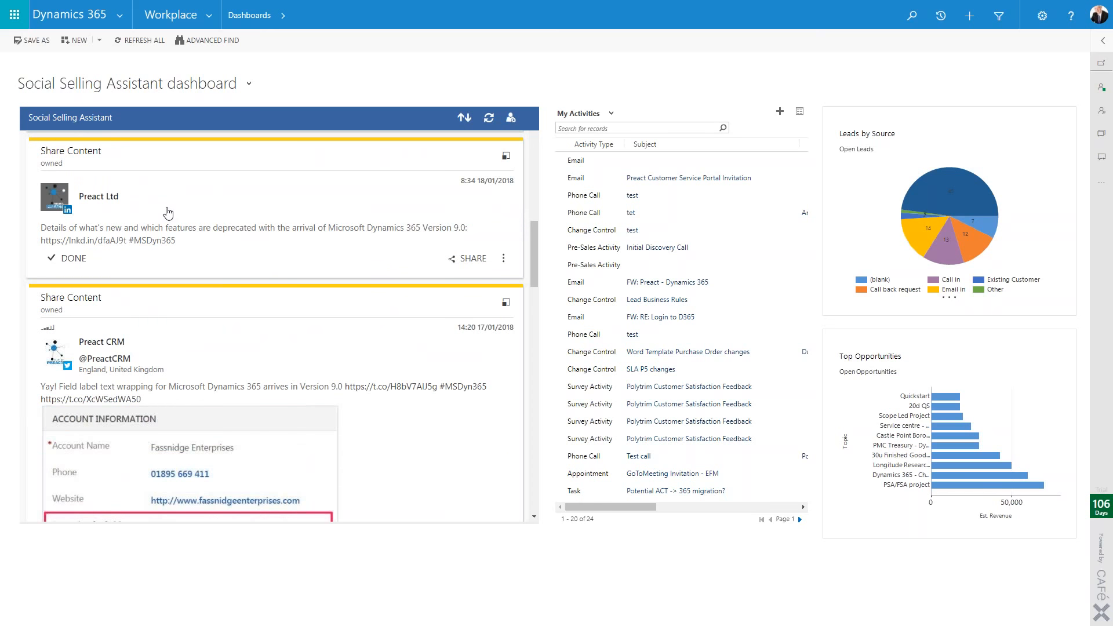
left_click(473, 259)
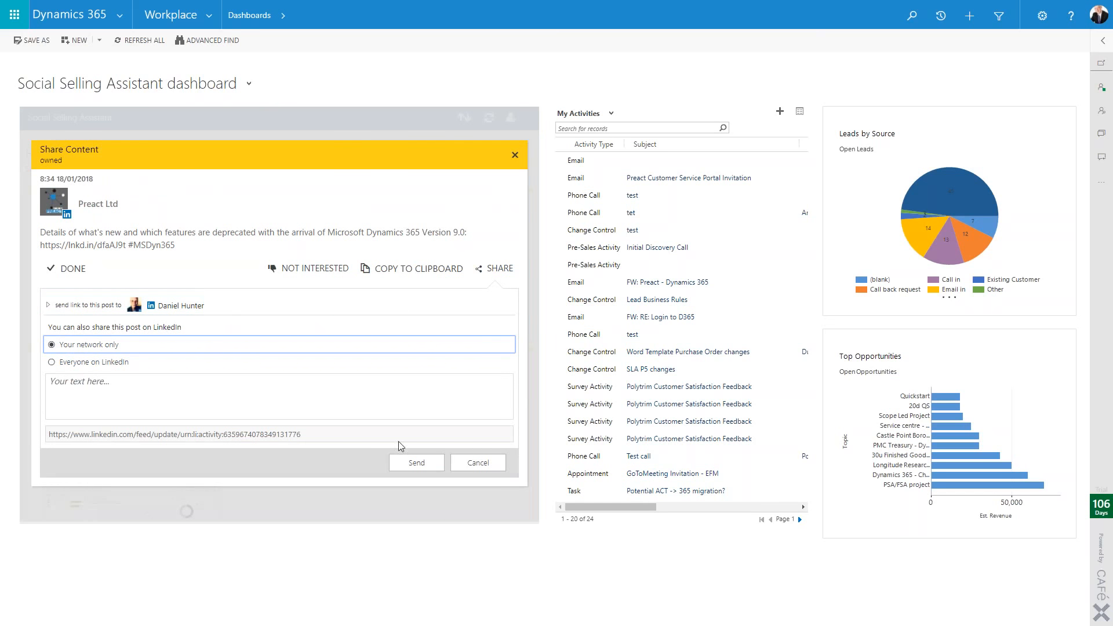
left_click(424, 463)
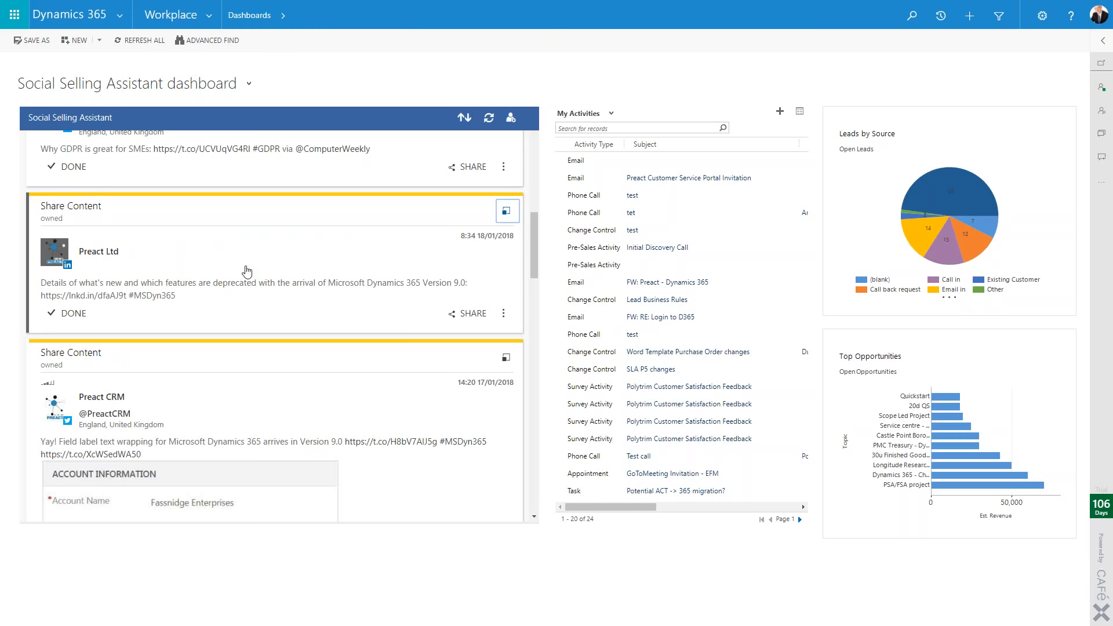
Examine the remaining Social Selling Assistant recommendations, including the trending posts and the My brands insight at the end
scroll(248, 271, "down", 8)
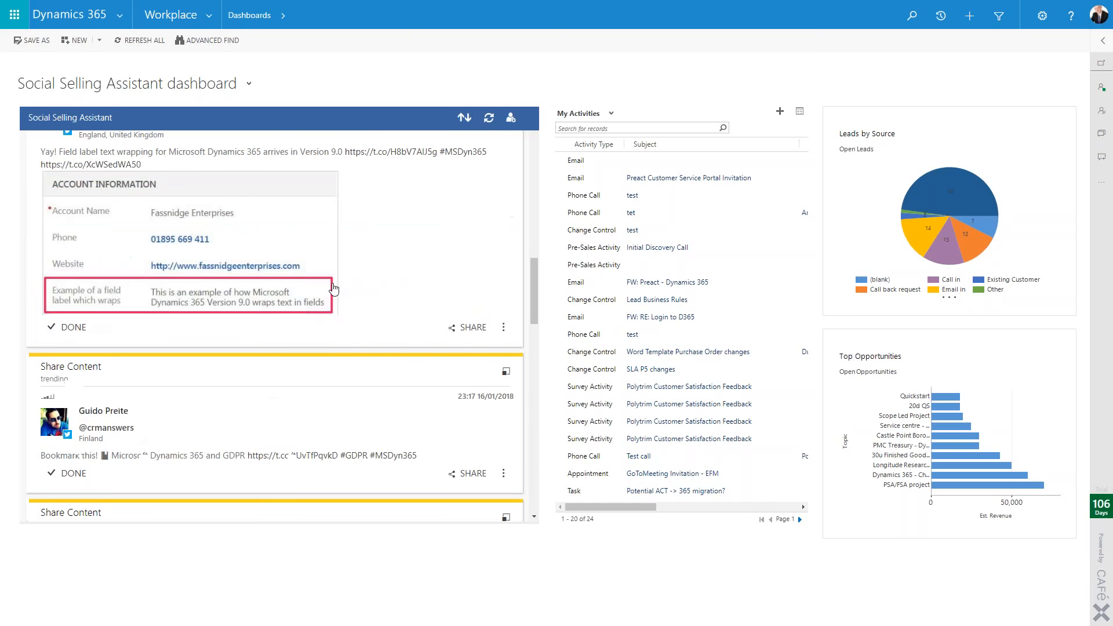
scroll(336, 288, "down", 6)
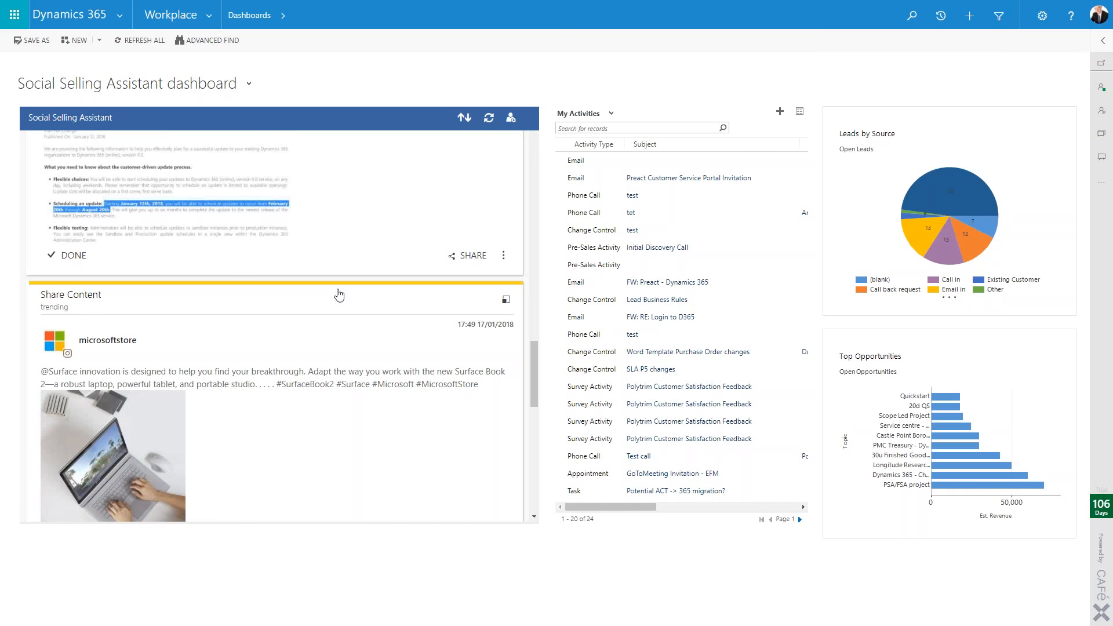
scroll(272, 322, "down", 2)
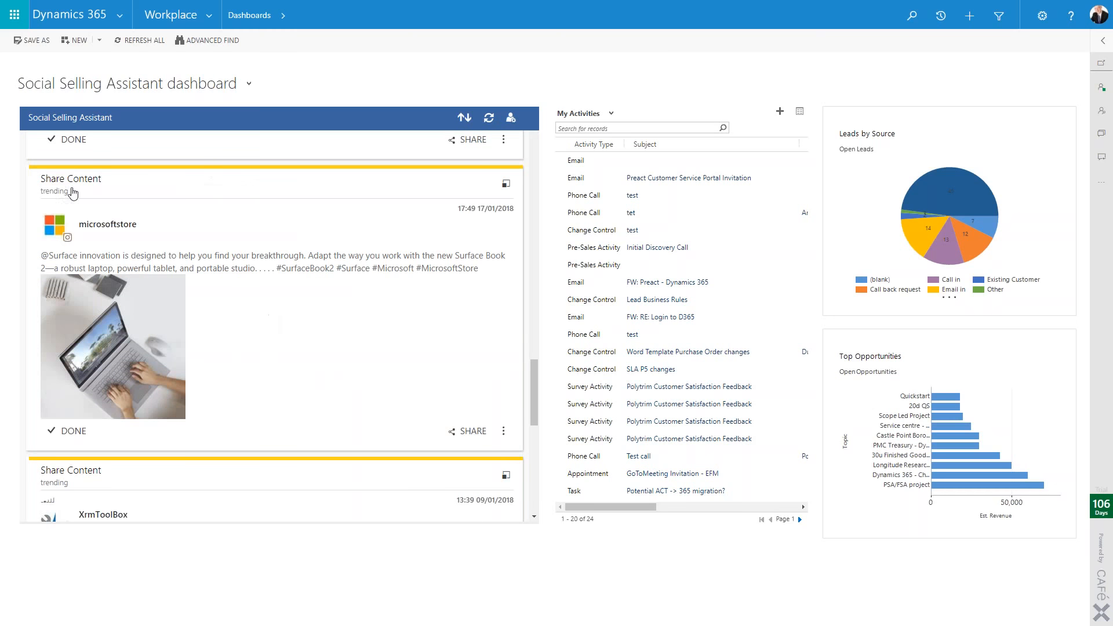
scroll(239, 377, "down", 5)
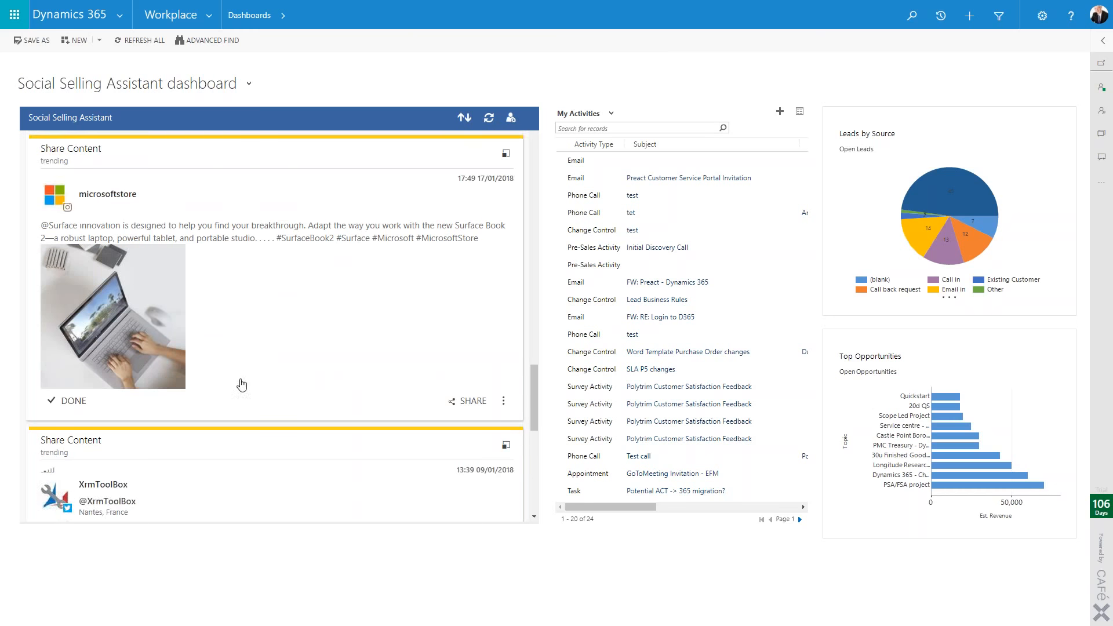
scroll(247, 379, "down", 4)
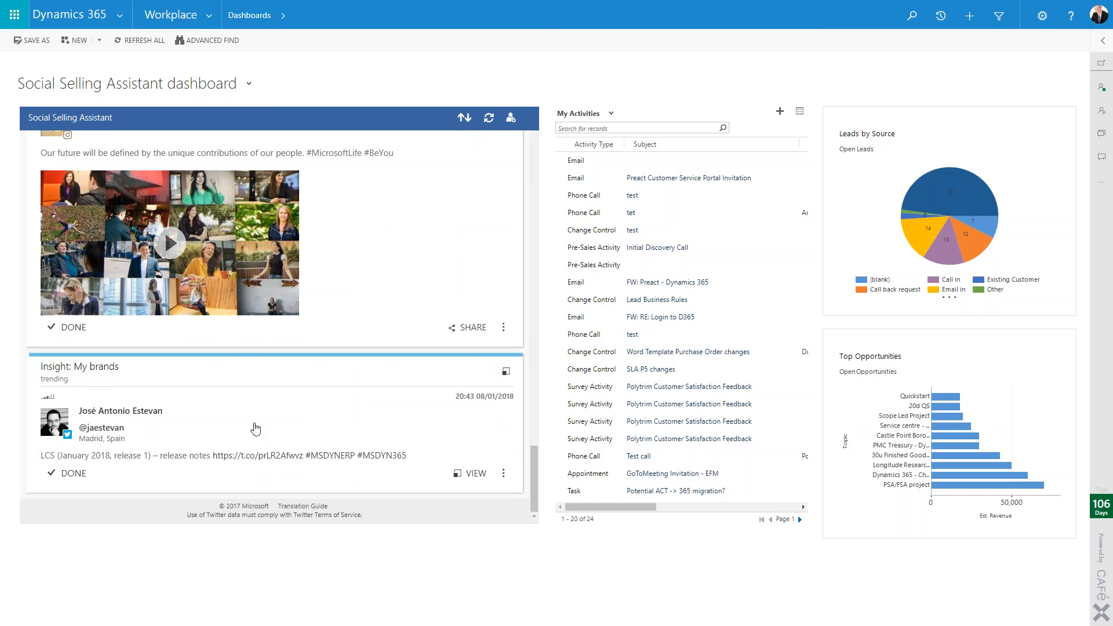
scroll(298, 428, "up", 1)
scroll(313, 418, "up", 15)
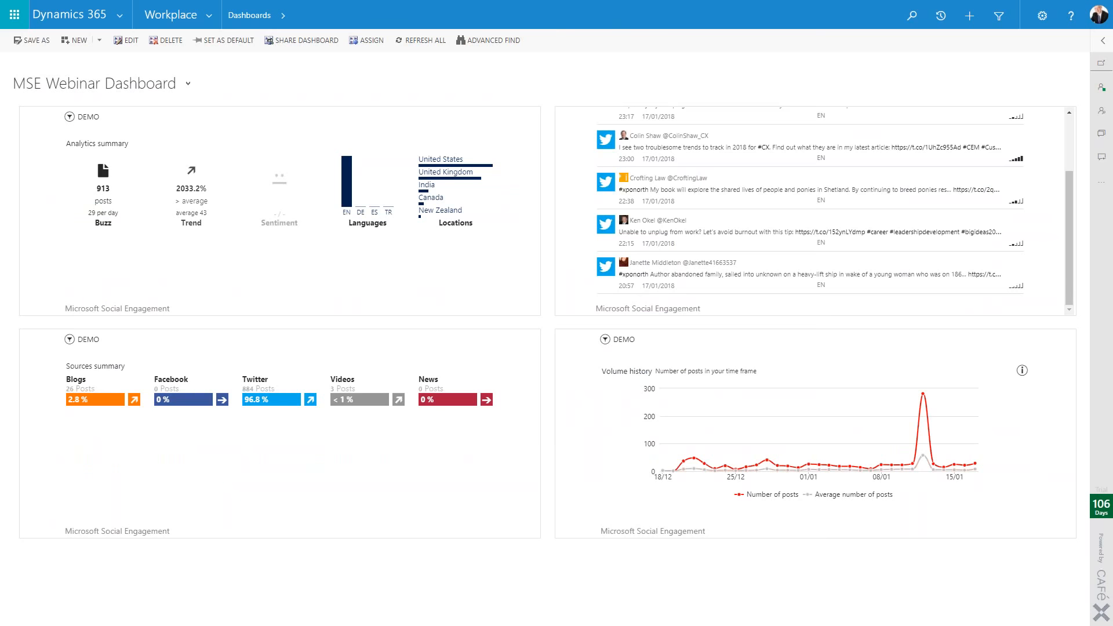
Examine the analytics summary, sources, volume history and recent posts on the MSE Webinar Dashboard, and view the list of available dashboards
mouse_move(467, 176)
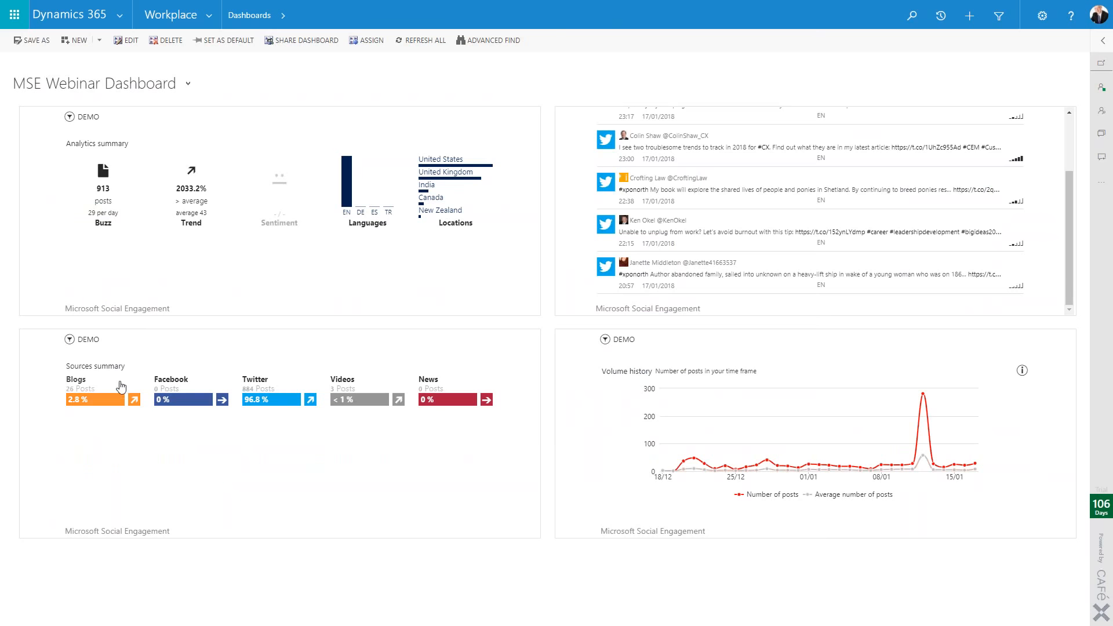
mouse_move(907, 496)
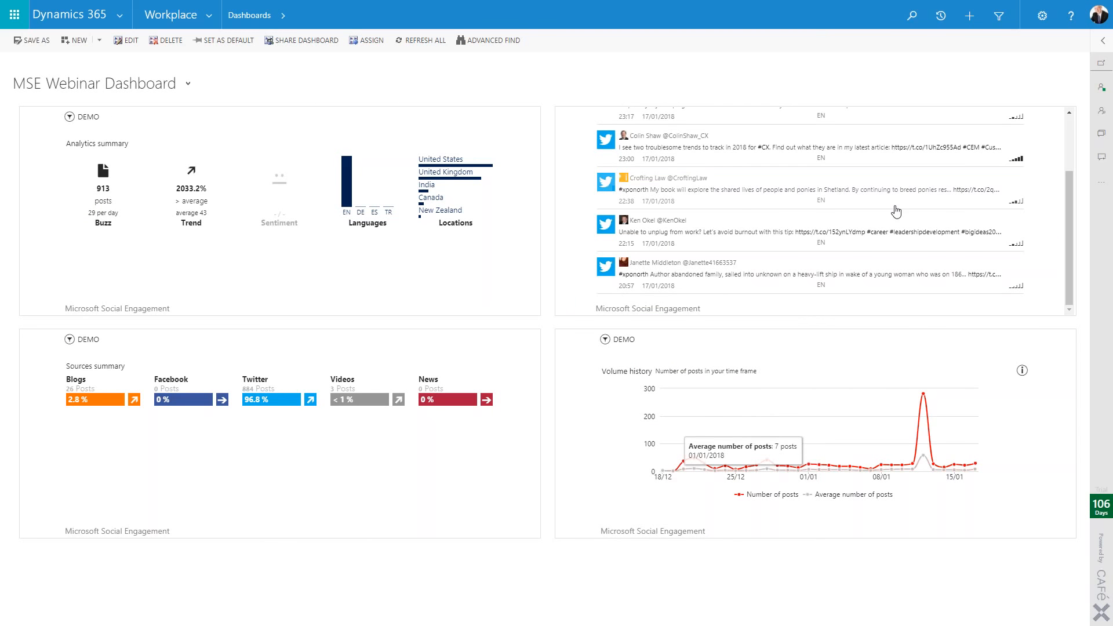
scroll(898, 222, "up", 3)
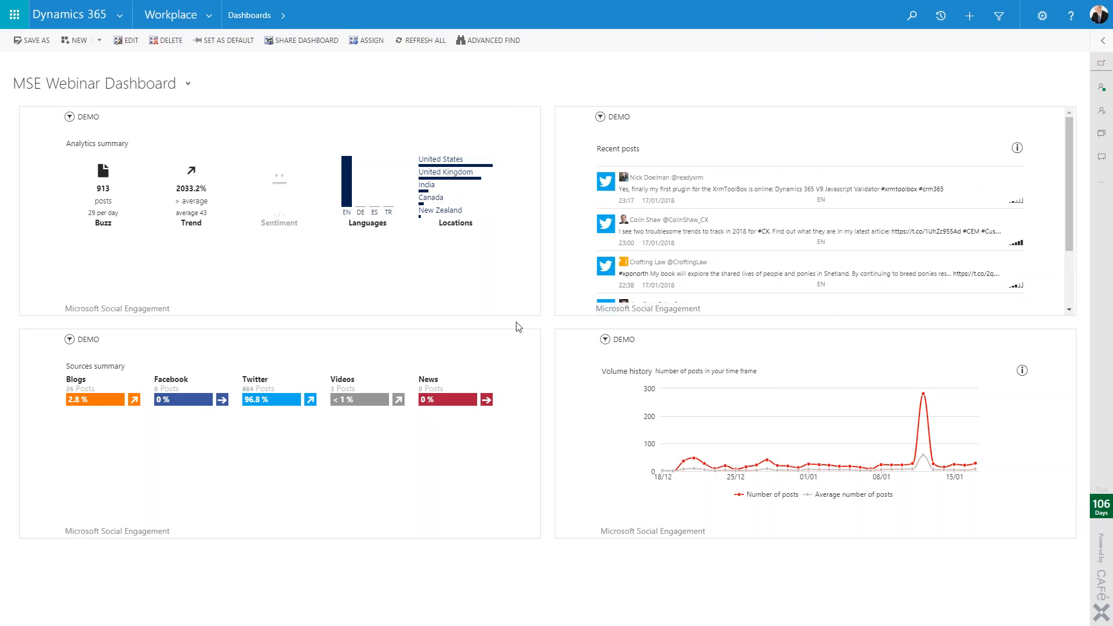
left_click(188, 84)
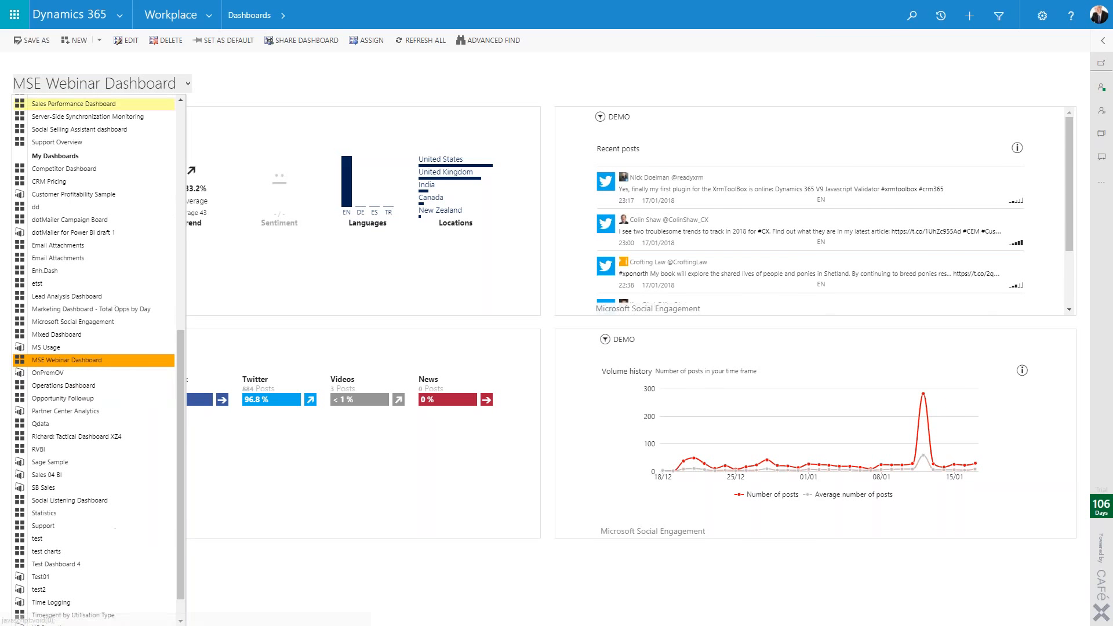
left_click(366, 102)
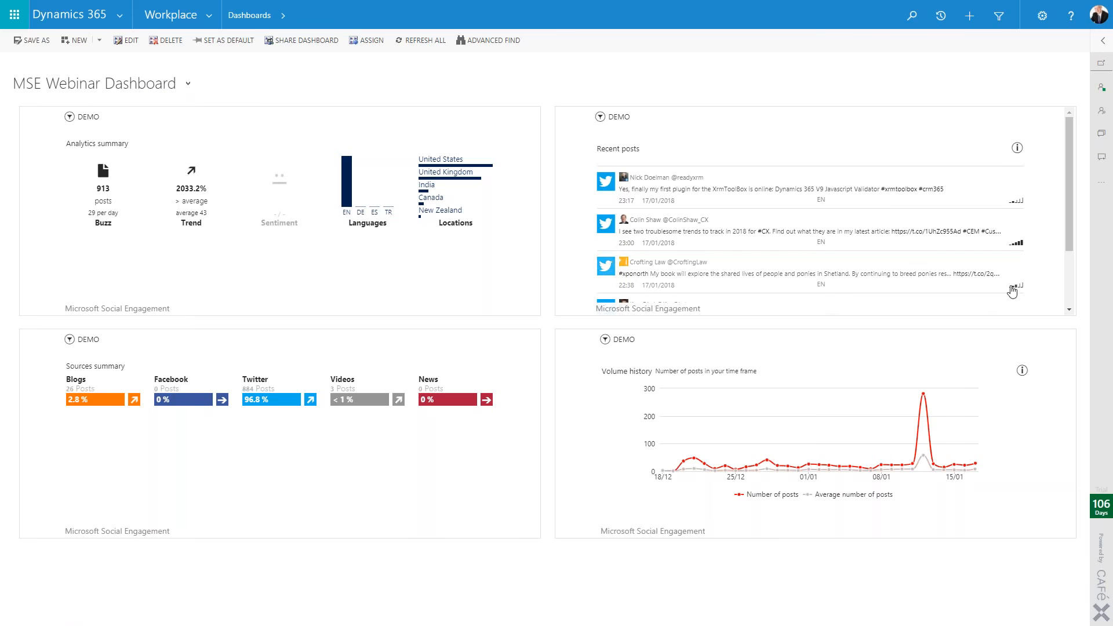
Switch to Microsoft Social Engagement and return to the Analytics overview for All Search Topics
left_click(795, 189)
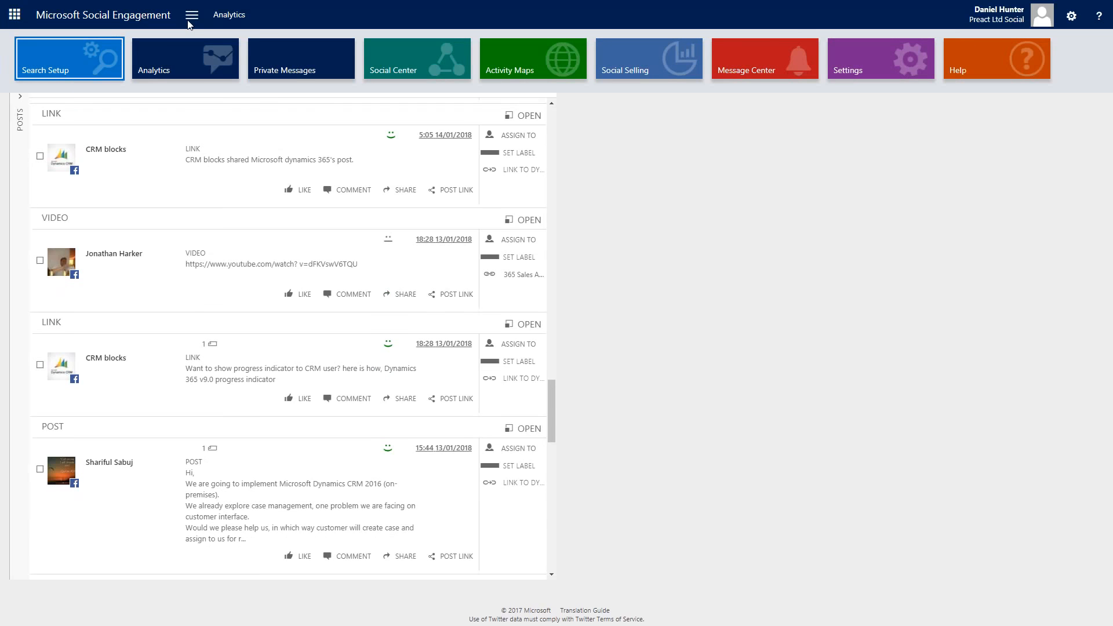
left_click(141, 16)
left_click(129, 24)
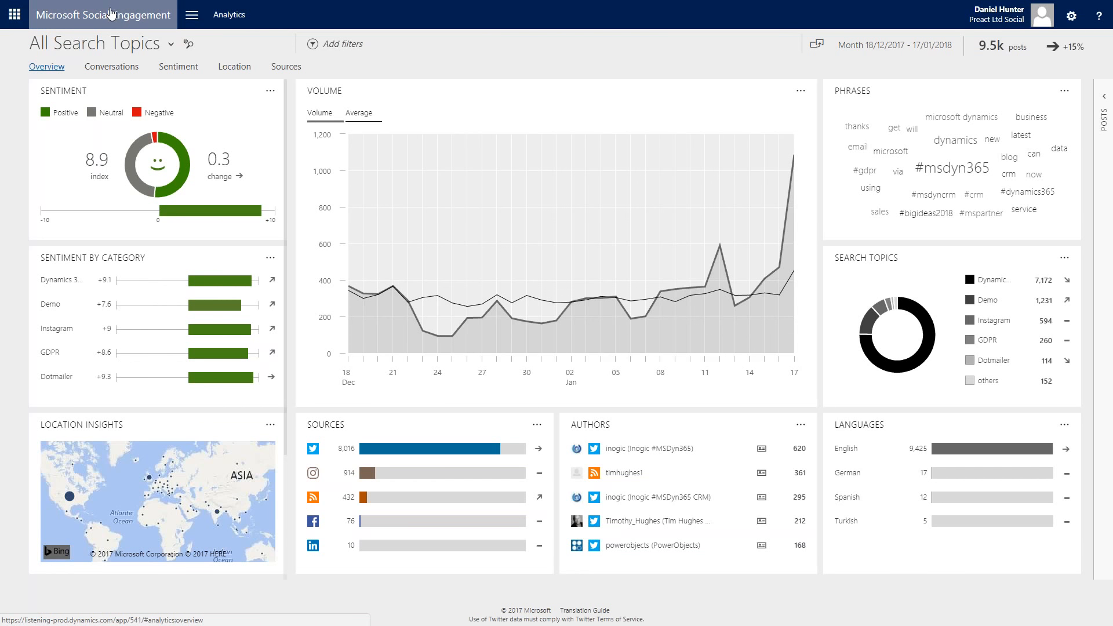
Open your personal preferences in the settings and view the available default time frames for Analytics
left_click(111, 12)
left_click(875, 72)
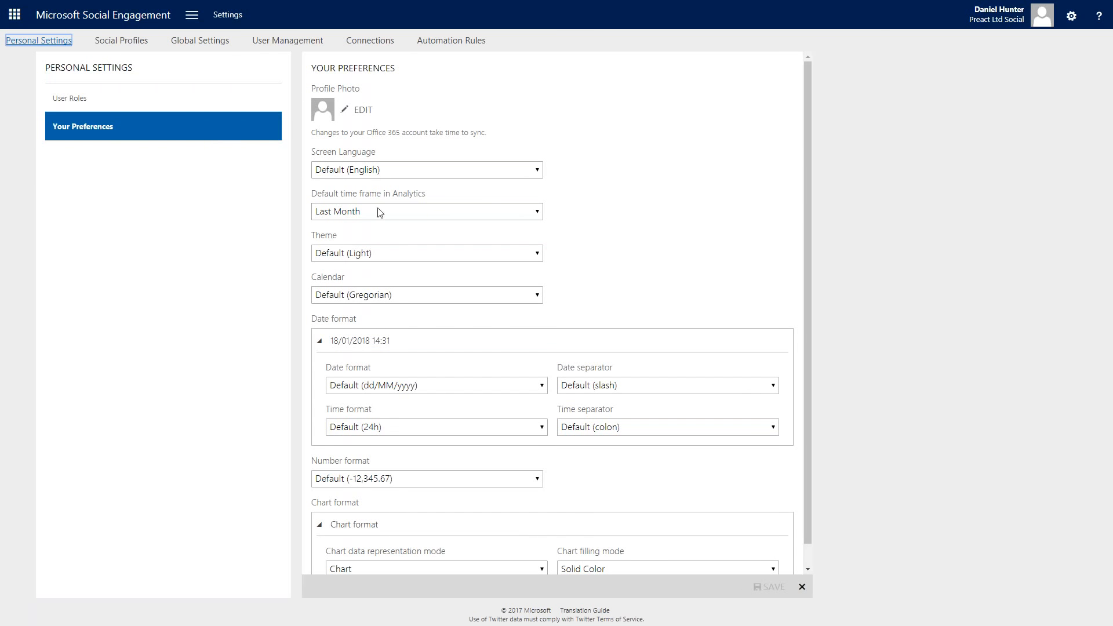
left_click(406, 213)
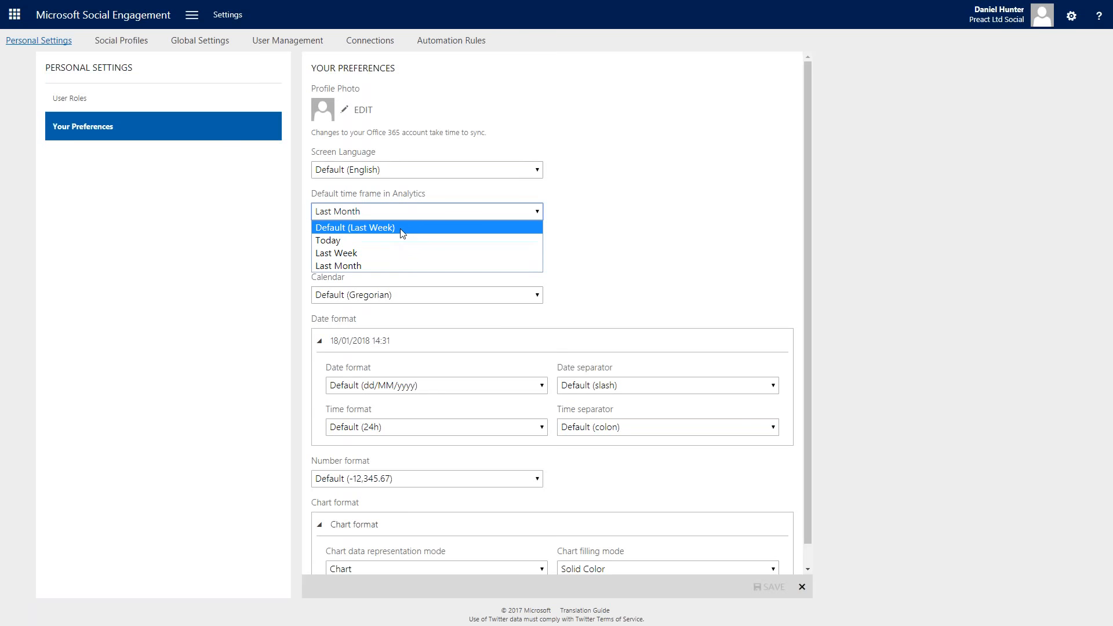
left_click(571, 214)
Set the interface theme to Dark and save the personal preferences
left_click(402, 253)
left_click(390, 293)
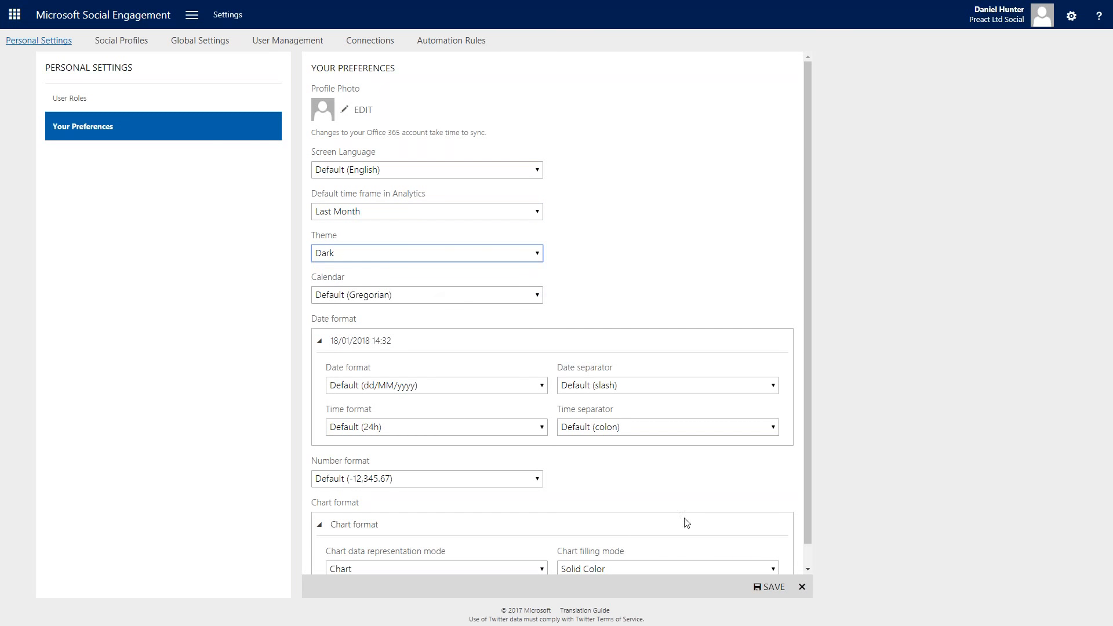
left_click(760, 589)
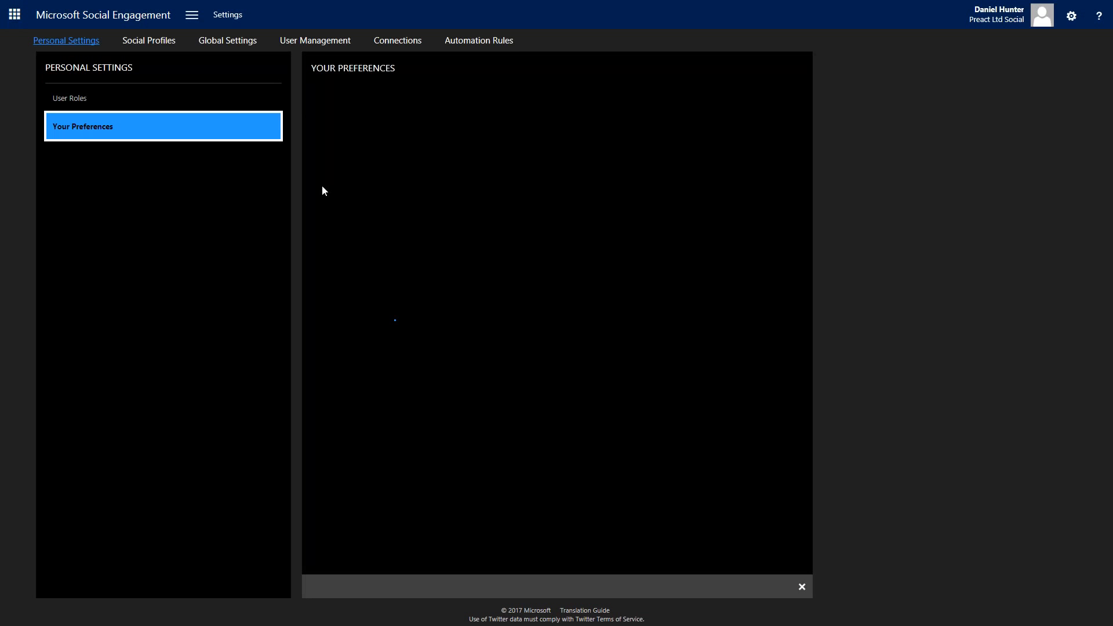
View the Analytics overview for All Search Topics and the Search Setup page in the dark theme, ending back on Analytics
left_click(103, 14)
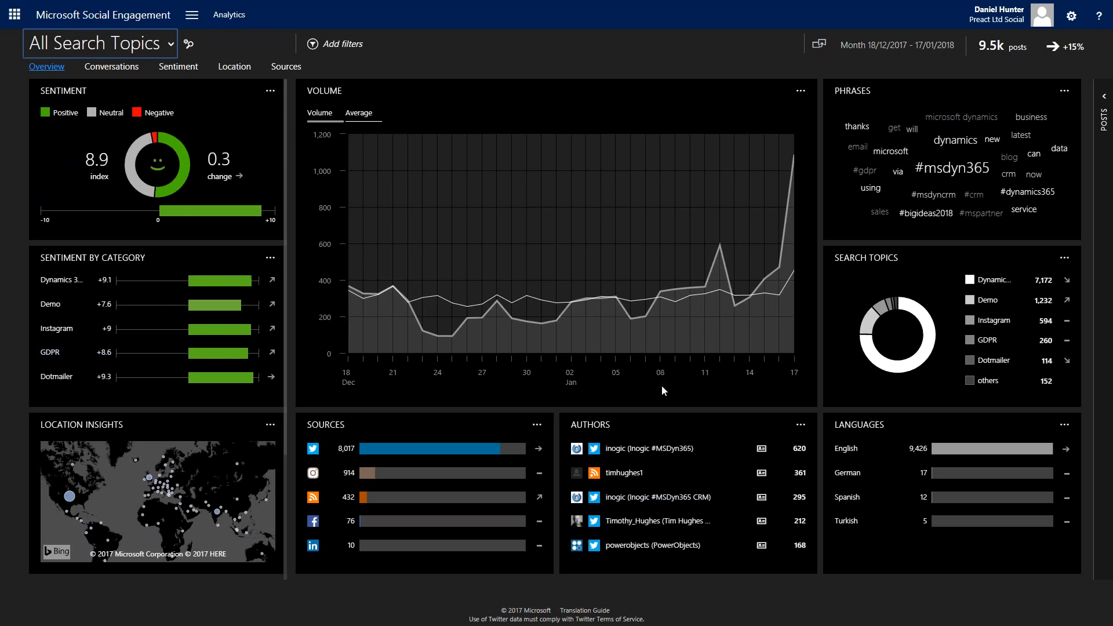
left_click(192, 14)
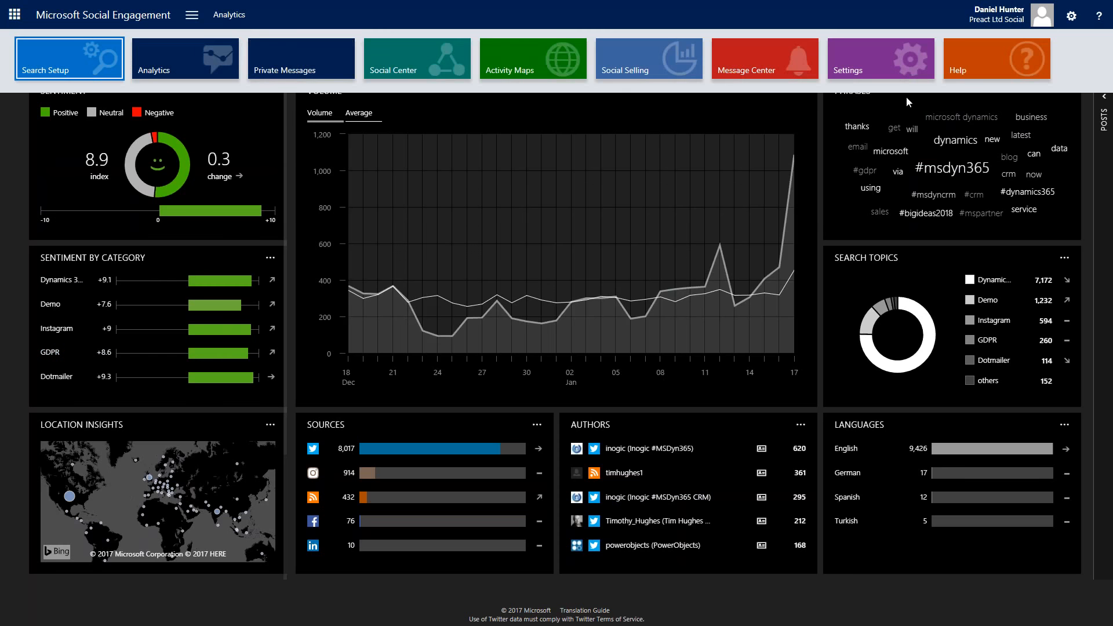
left_click(76, 68)
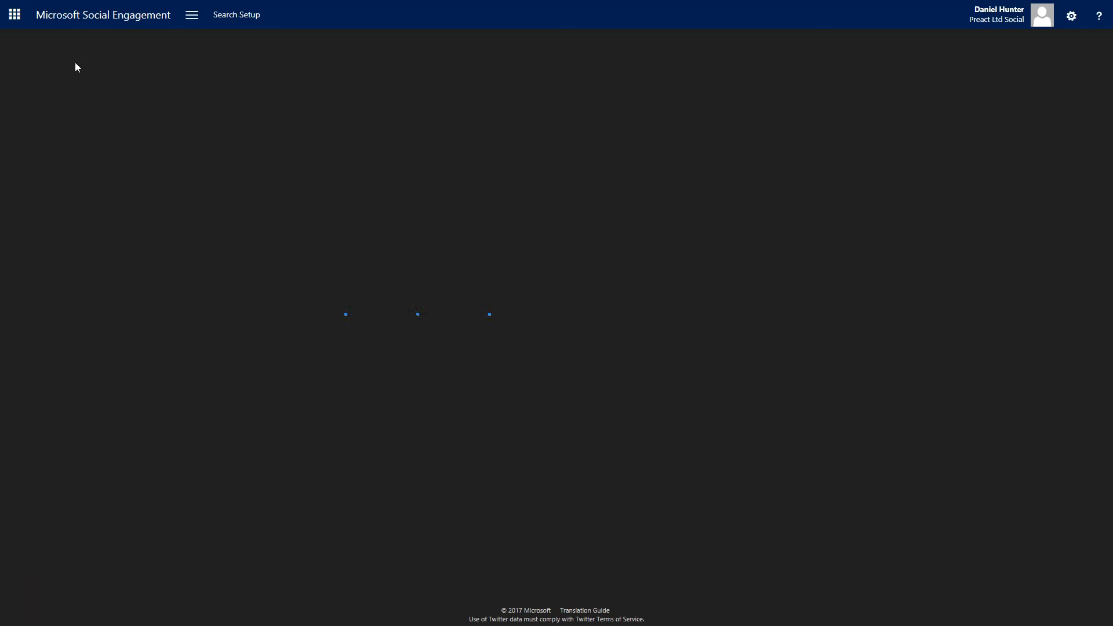
left_click(189, 15)
left_click(168, 68)
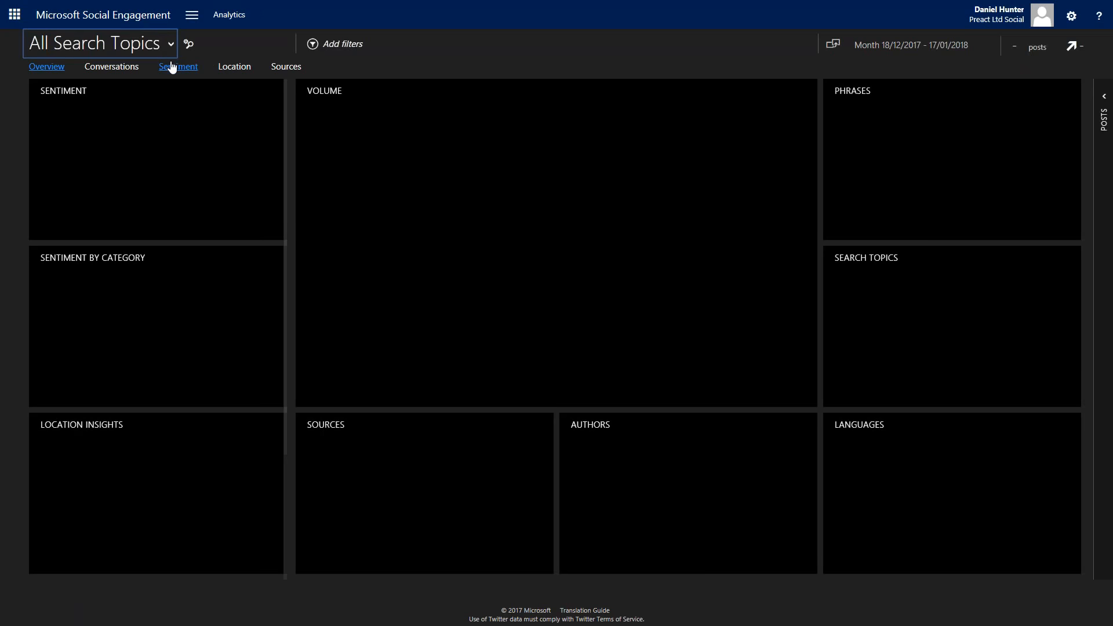